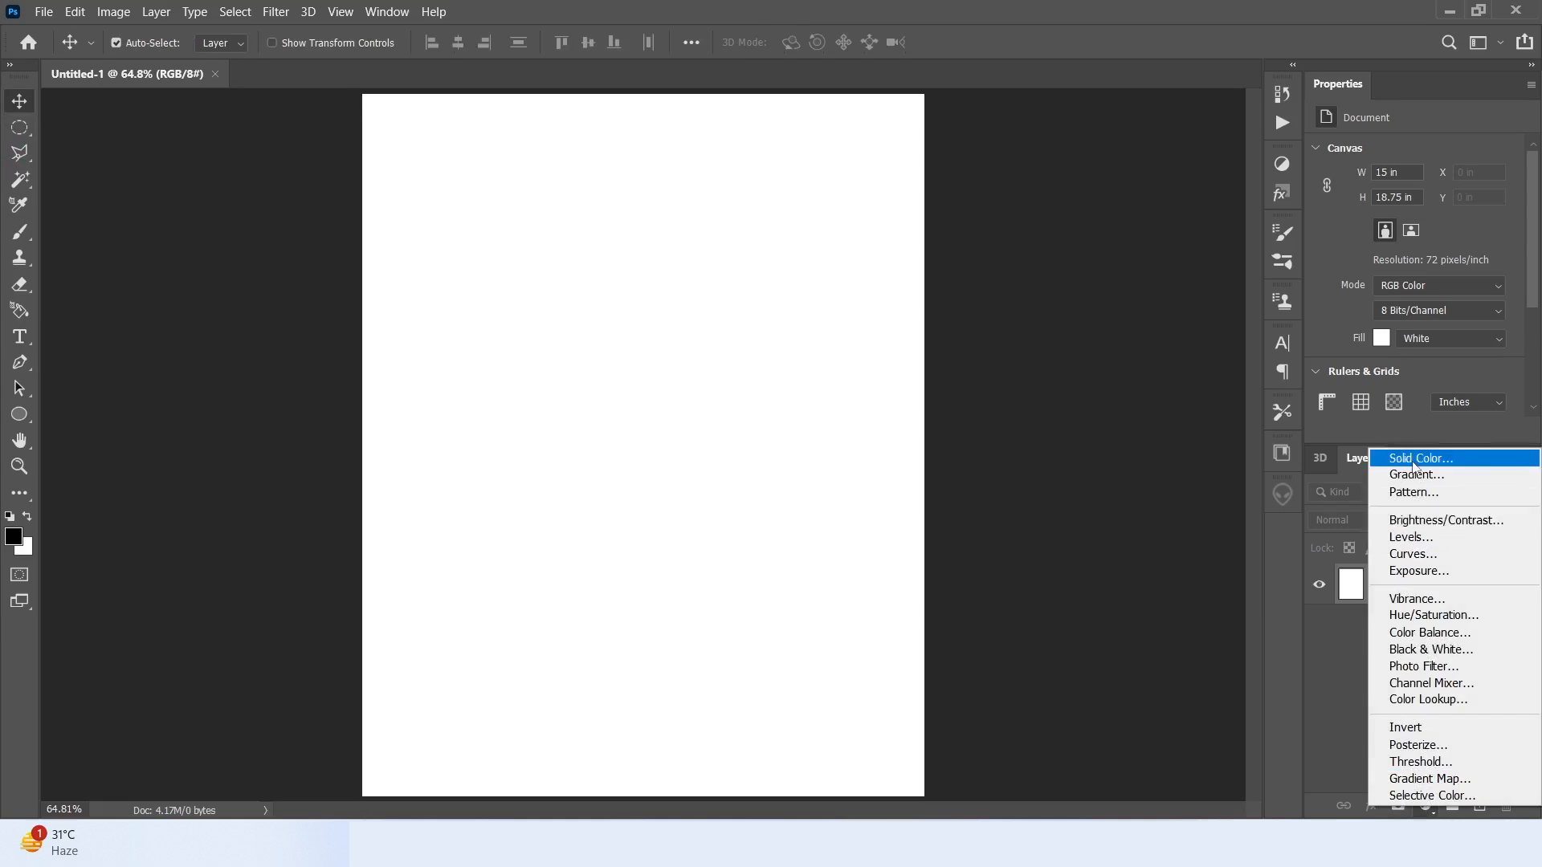
Add a solid colour fill layer in black (000000) and delete the Background layer
{"action": "left_click", "coordinate": [1412, 460]}
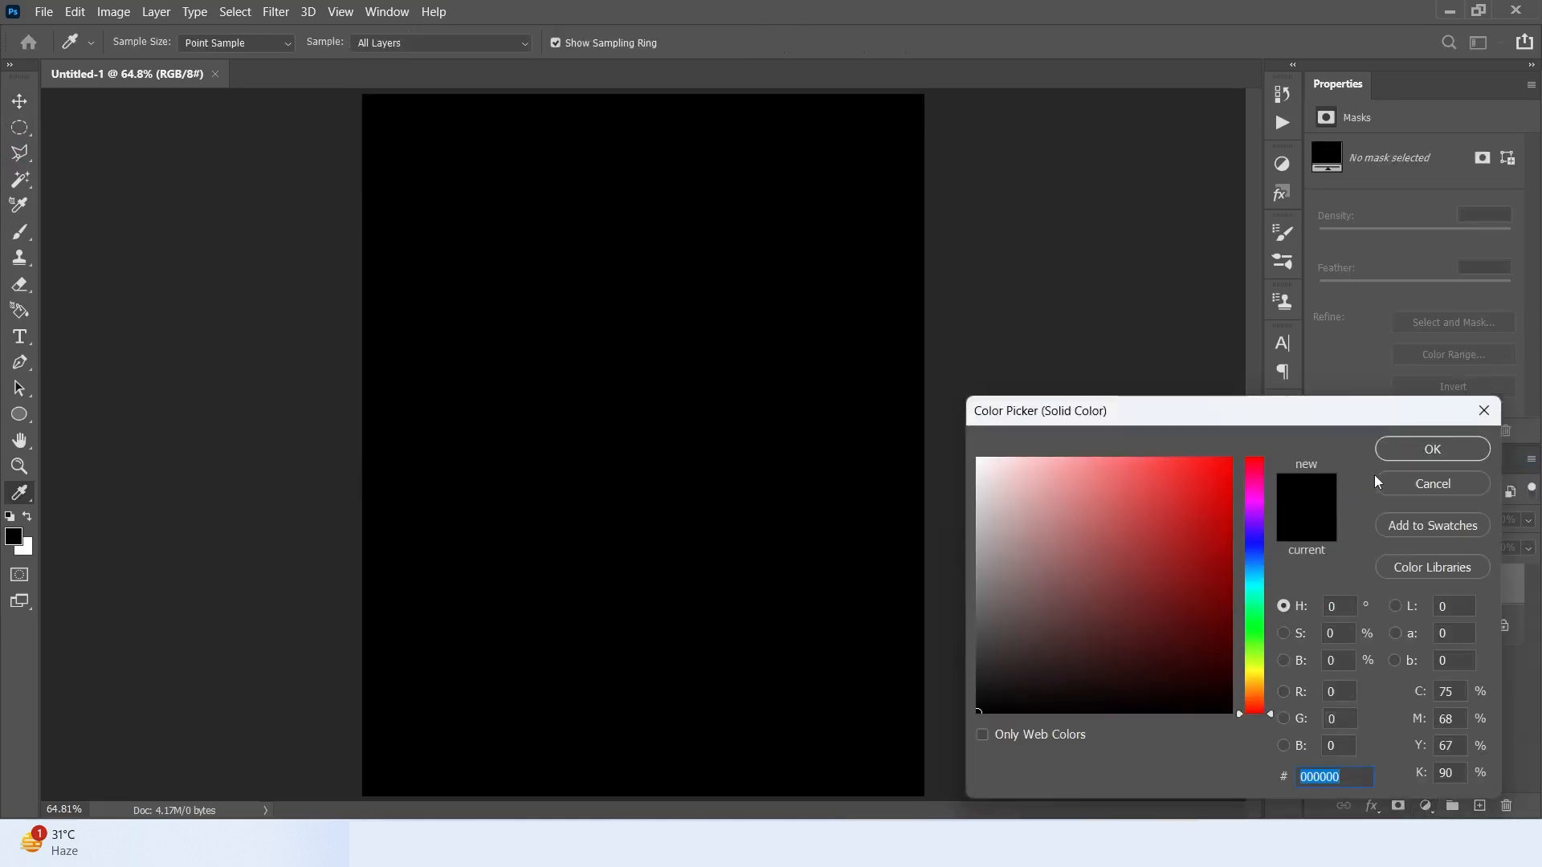
{"action": "left_click", "coordinate": [1413, 451]}
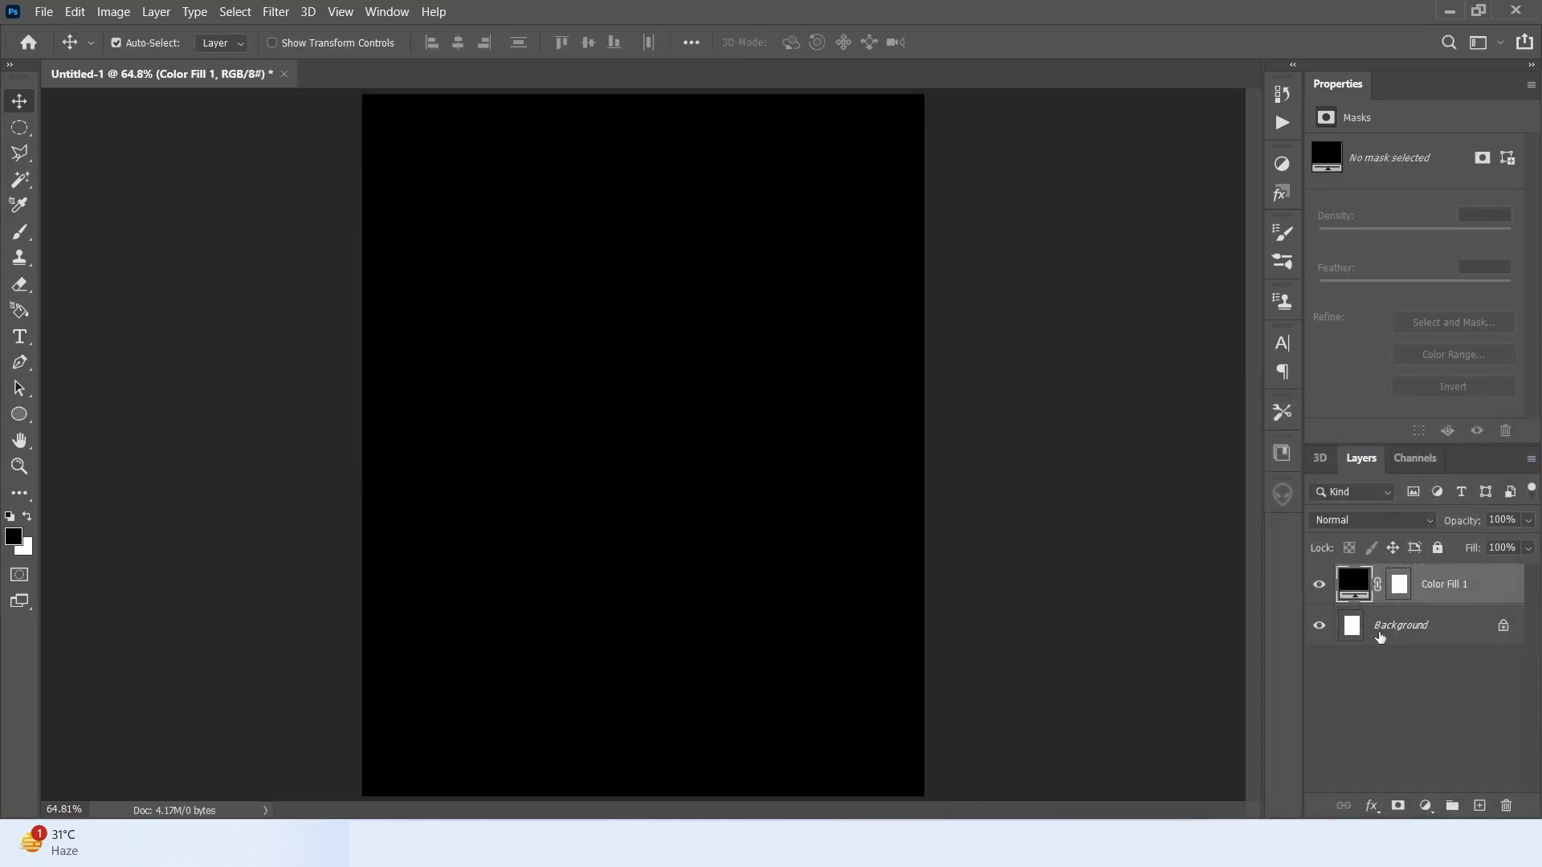
{"action": "left_click", "coordinate": [1496, 630]}
{"action": "left_click_drag", "start_coordinate": [1496, 630], "coordinate": [1507, 806]}
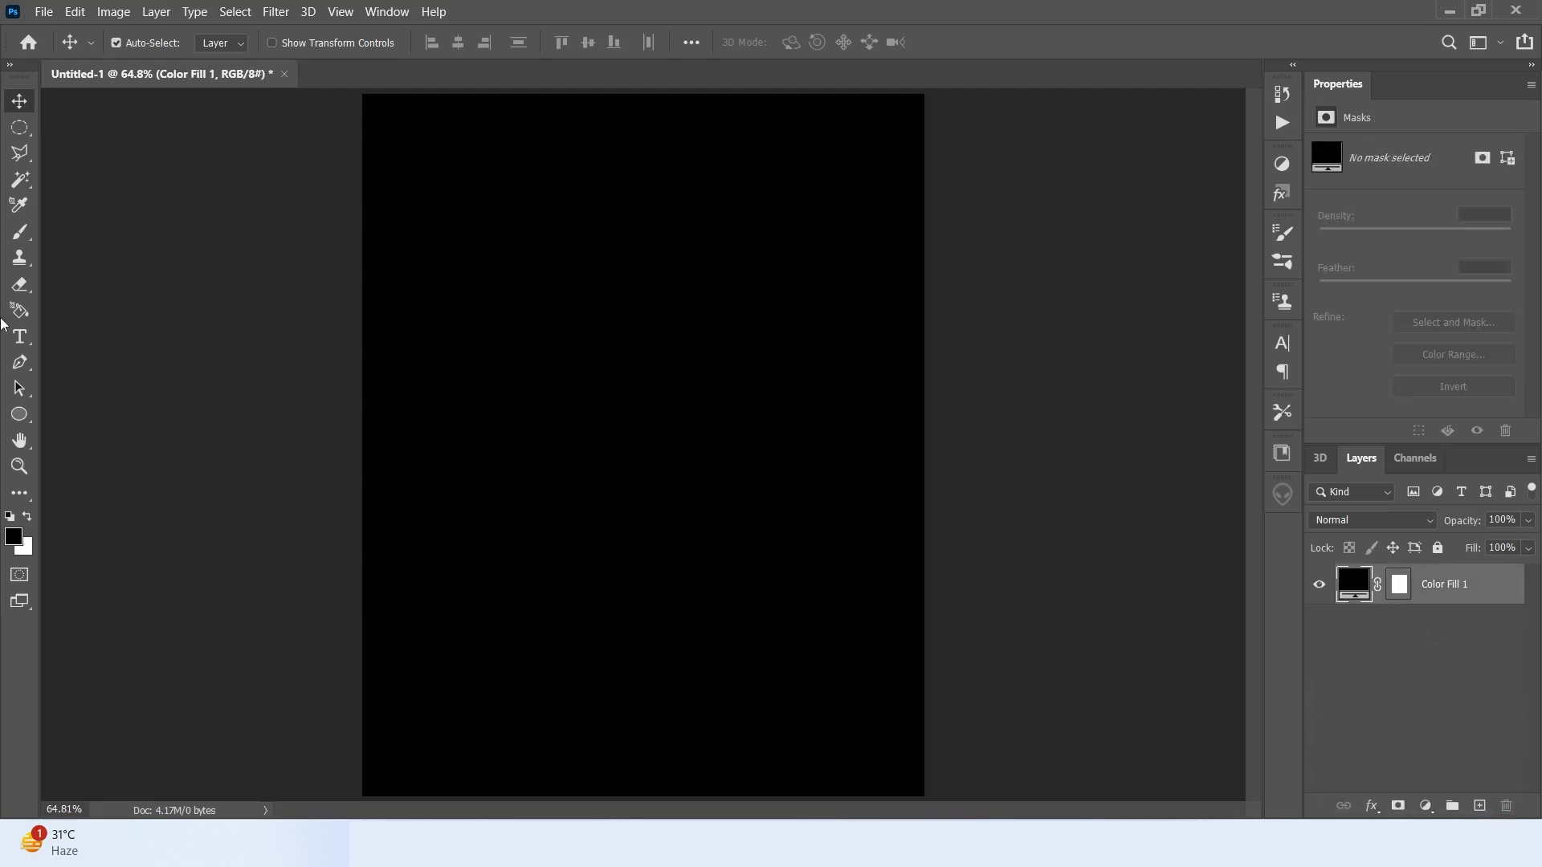
Add a text layer reading "STUDIO" in Bowlby One SC at 105 pt on the black canvas
{"action": "left_click", "coordinate": [19, 336]}
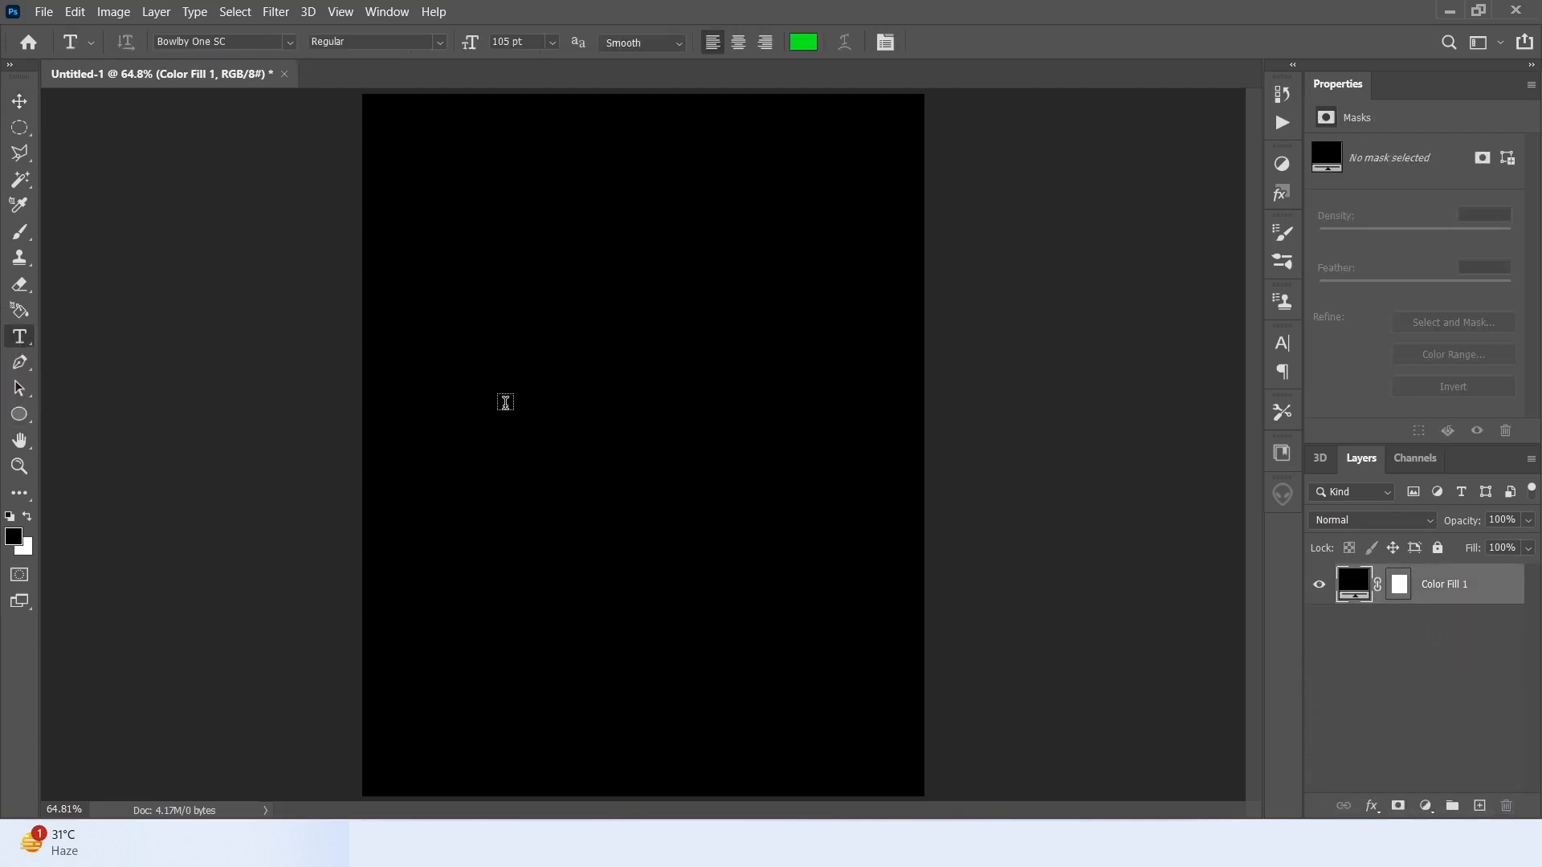
{"action": "left_click", "coordinate": [500, 420]}
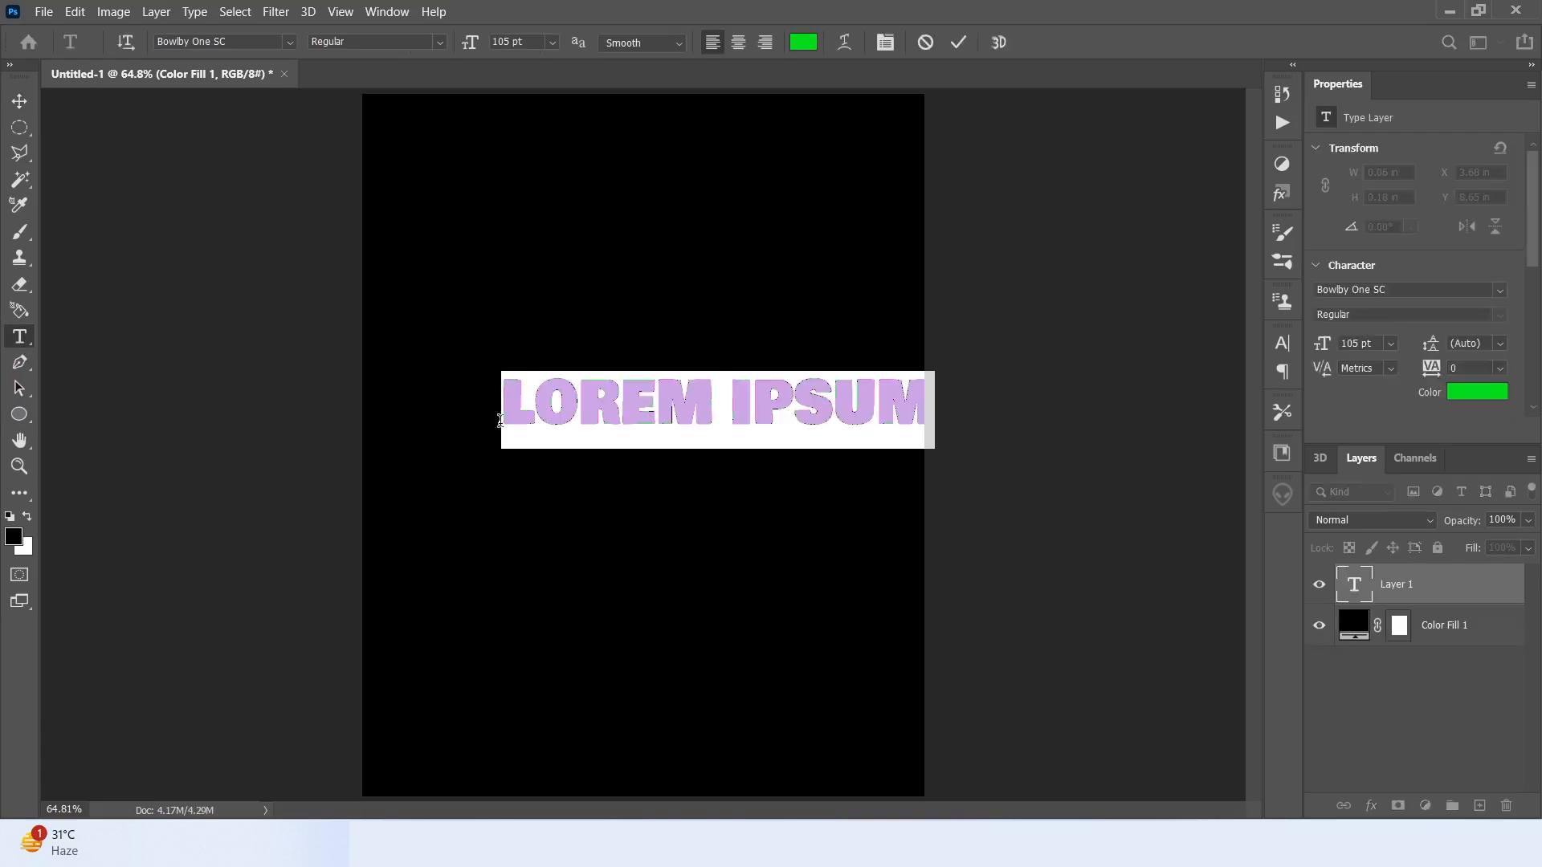
{"action": "type", "text": "STUDIO"}
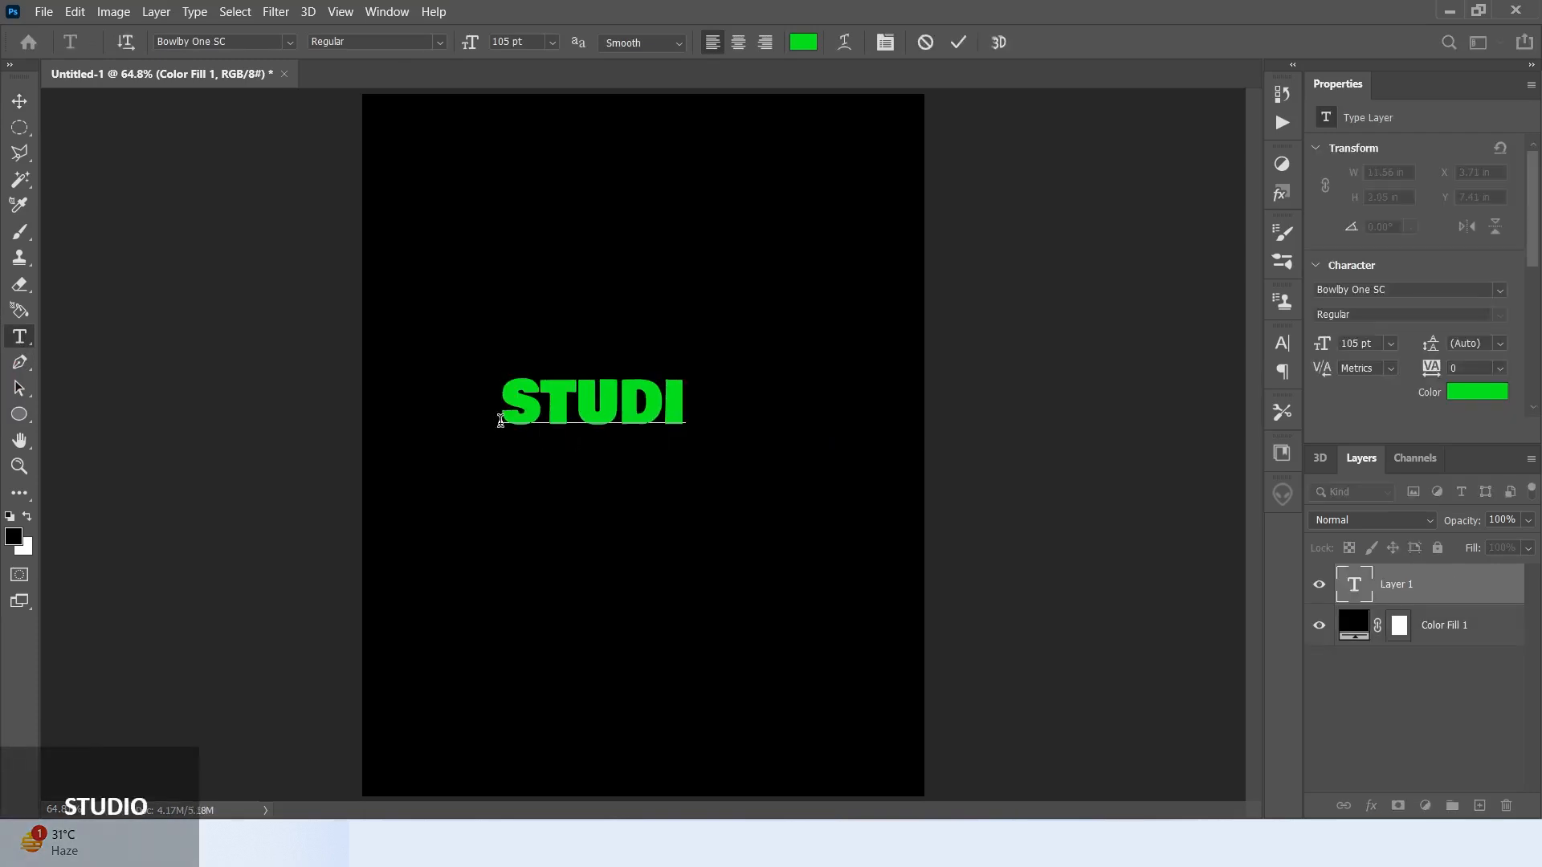
{"action": "left_click", "coordinate": [19, 100]}
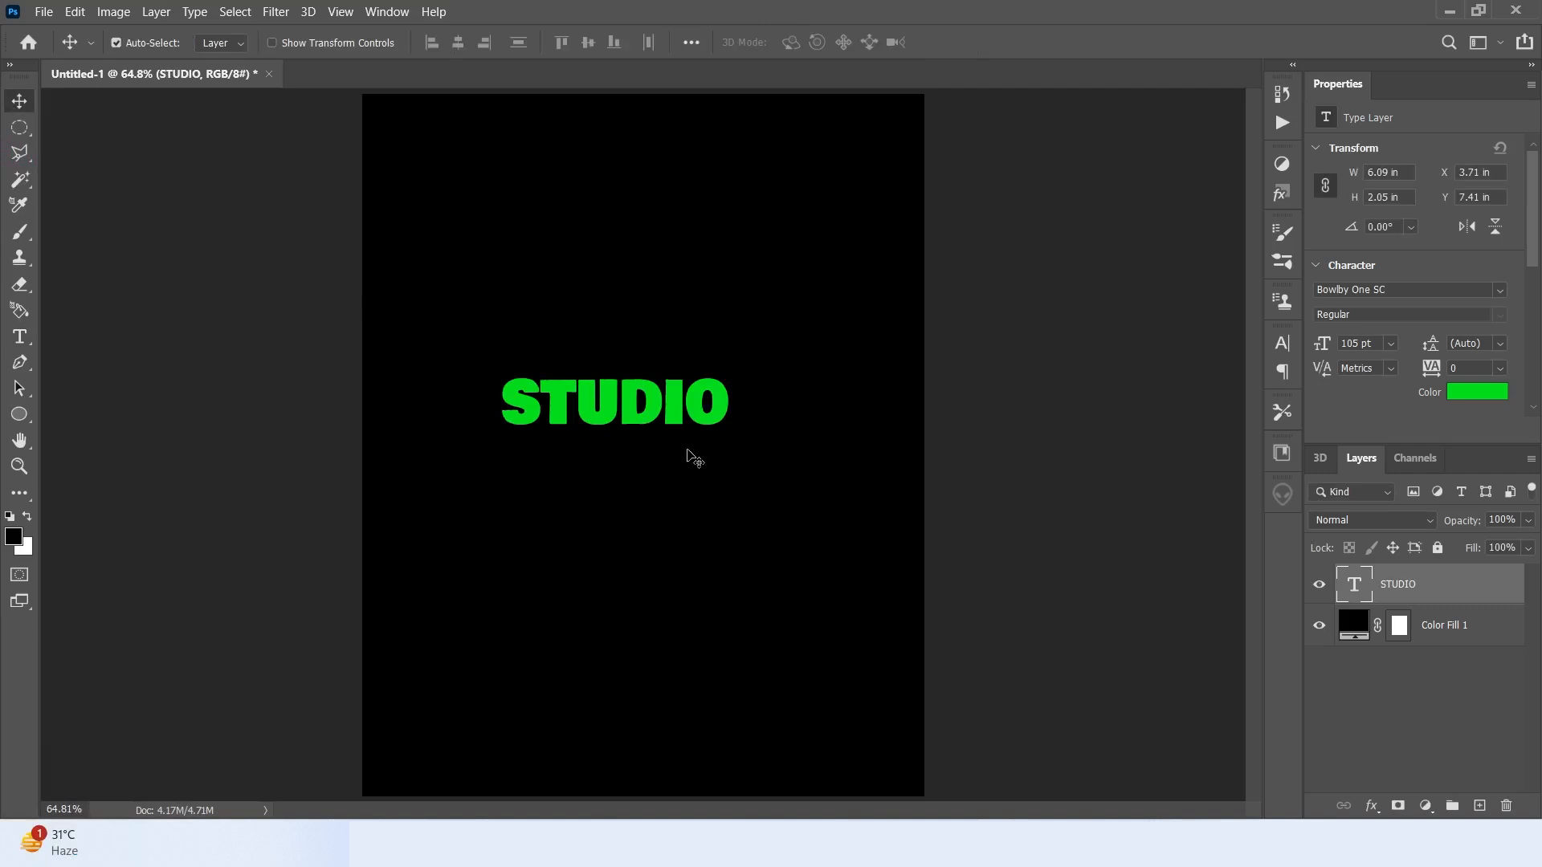
Change the STUDIO text colour to white
{"action": "left_click", "coordinate": [1476, 392]}
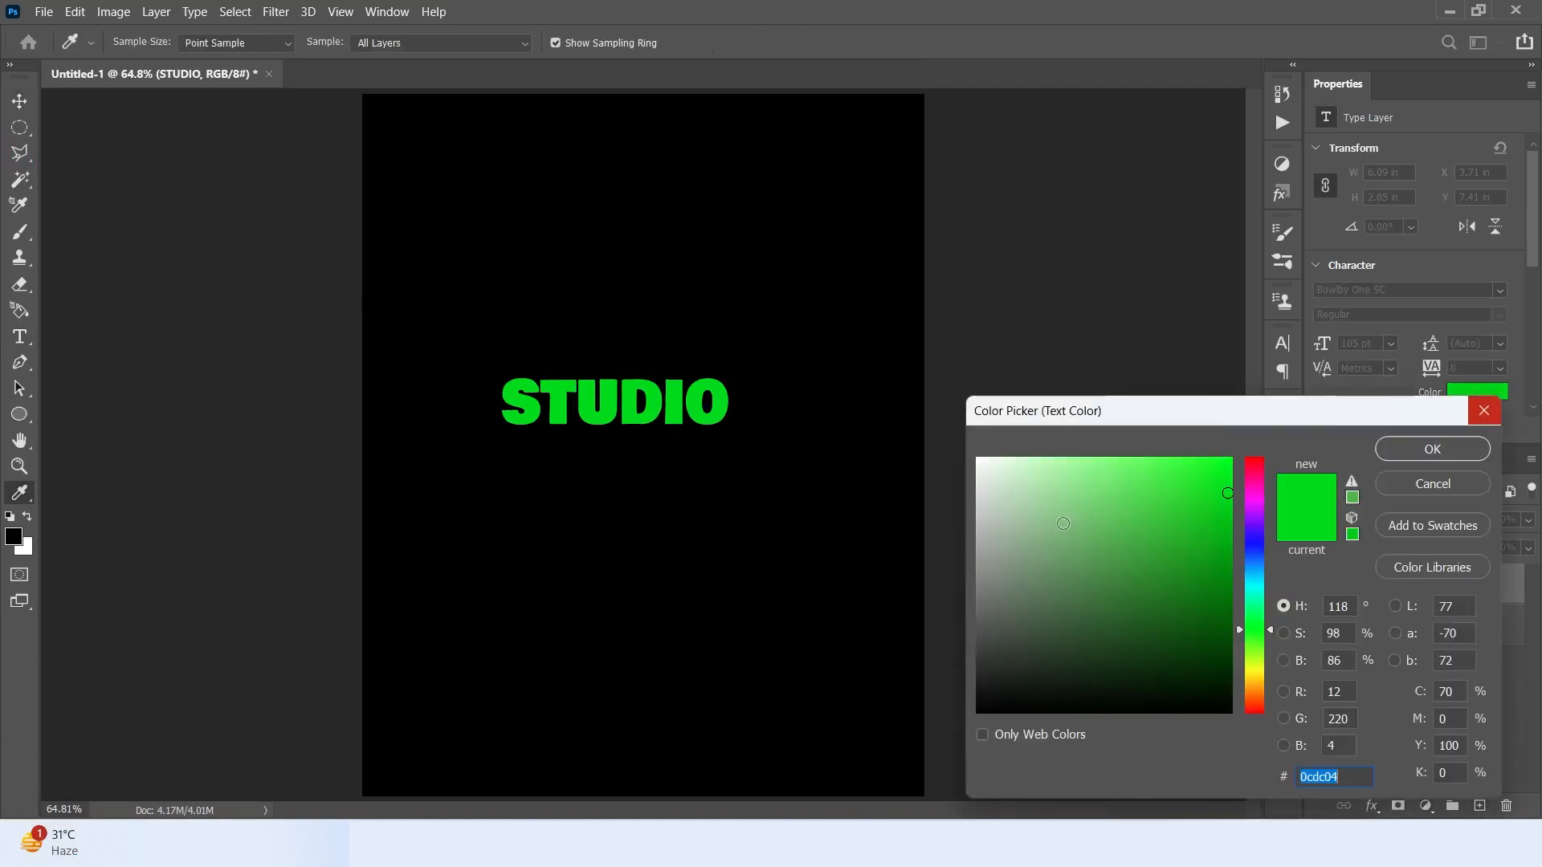
{"action": "left_click", "coordinate": [978, 459]}
{"action": "left_click", "coordinate": [1390, 459]}
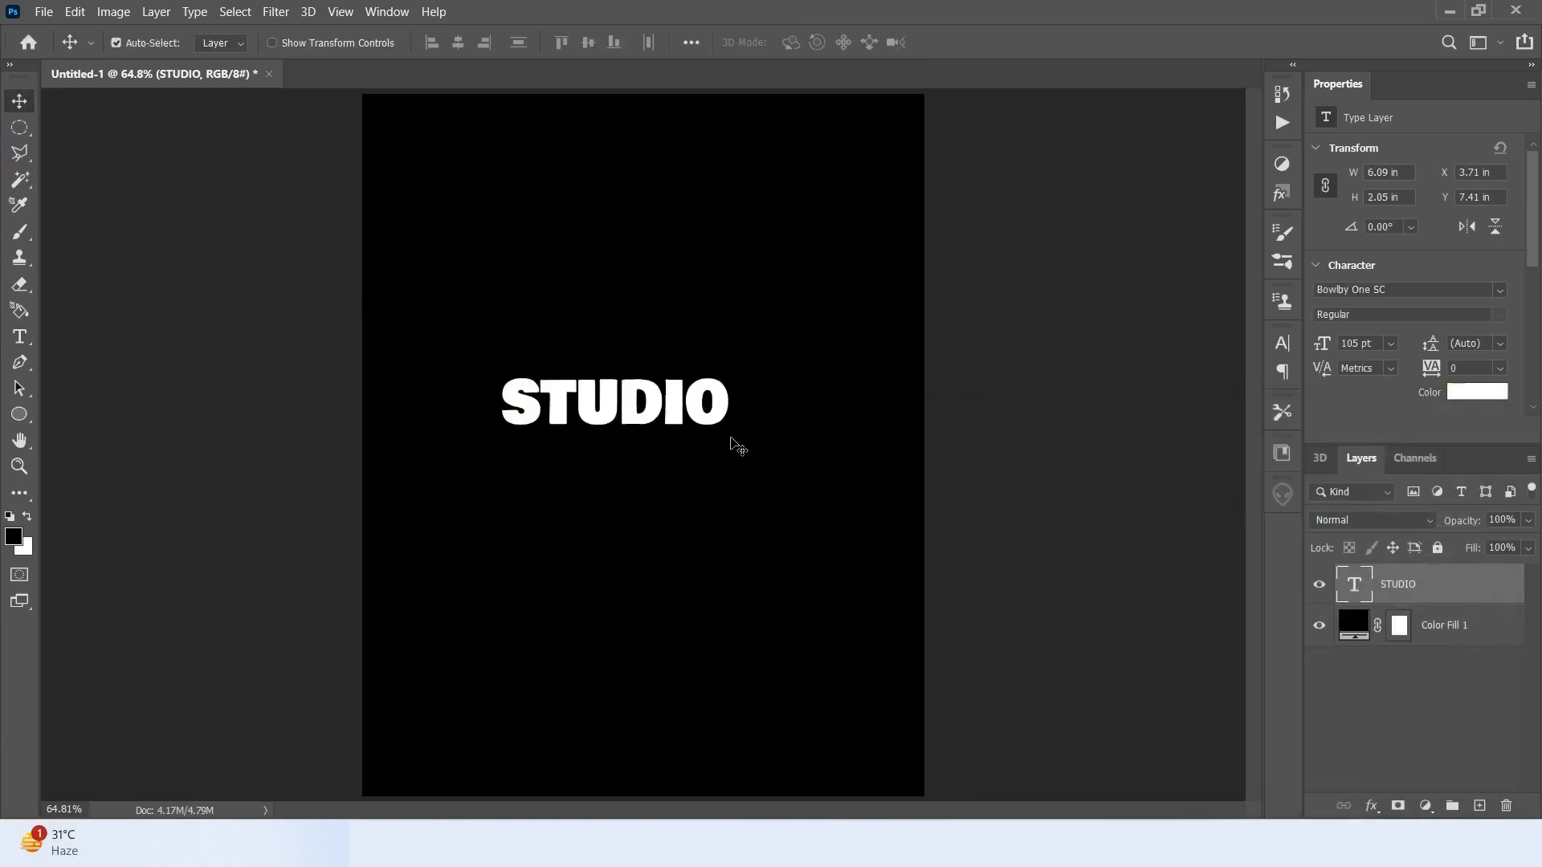
Set the font size of the STUDIO text to 122 pt
{"action": "left_click", "coordinate": [1285, 345]}
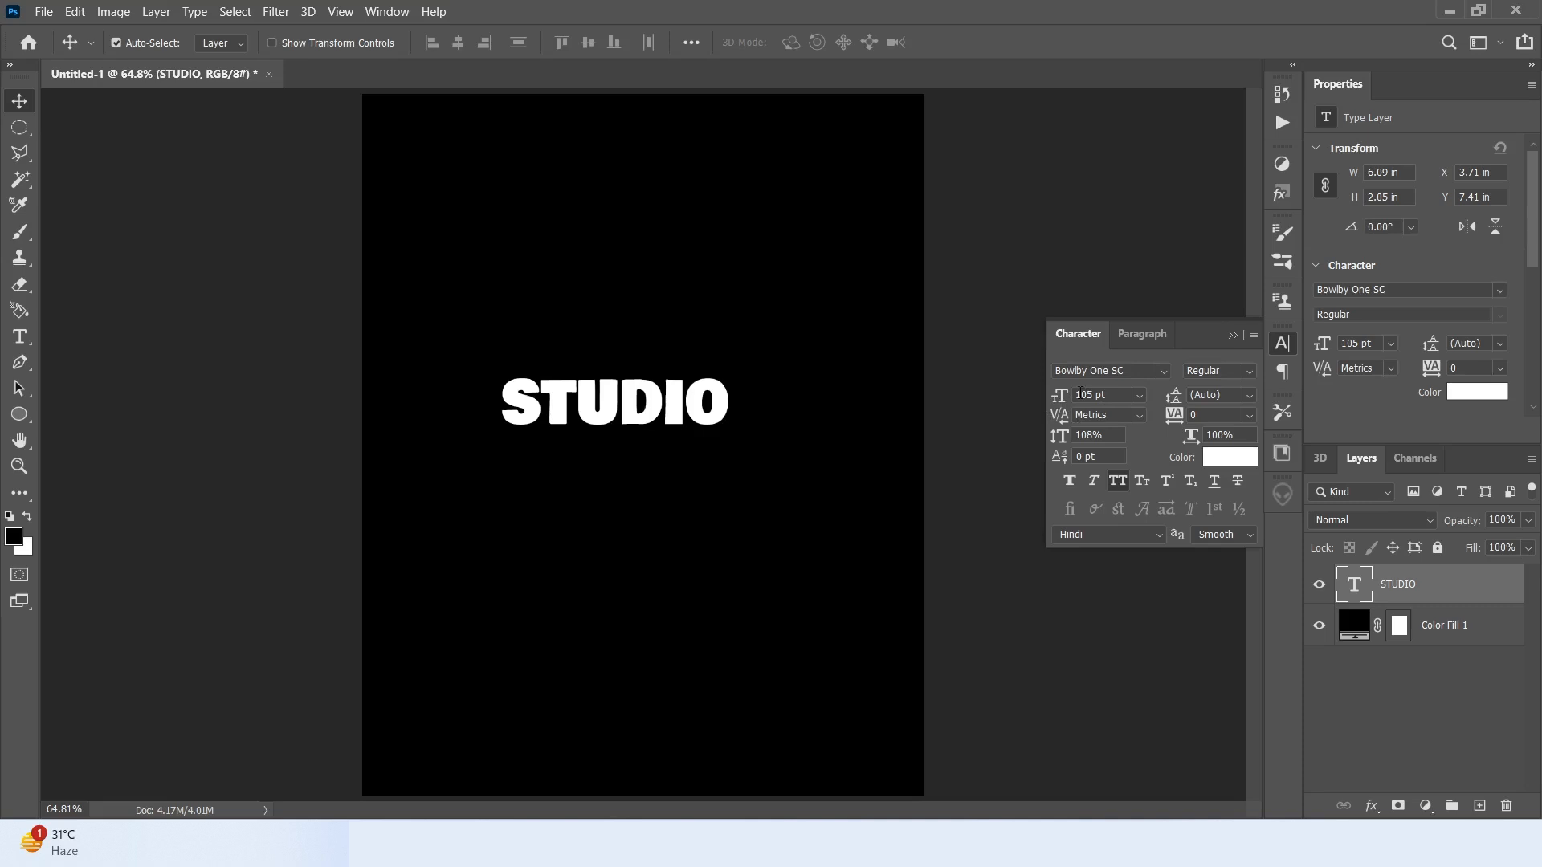
{"action": "key", "text": "v"}
{"action": "left_click_drag", "start_coordinate": [1061, 399], "coordinate": [1070, 404]}
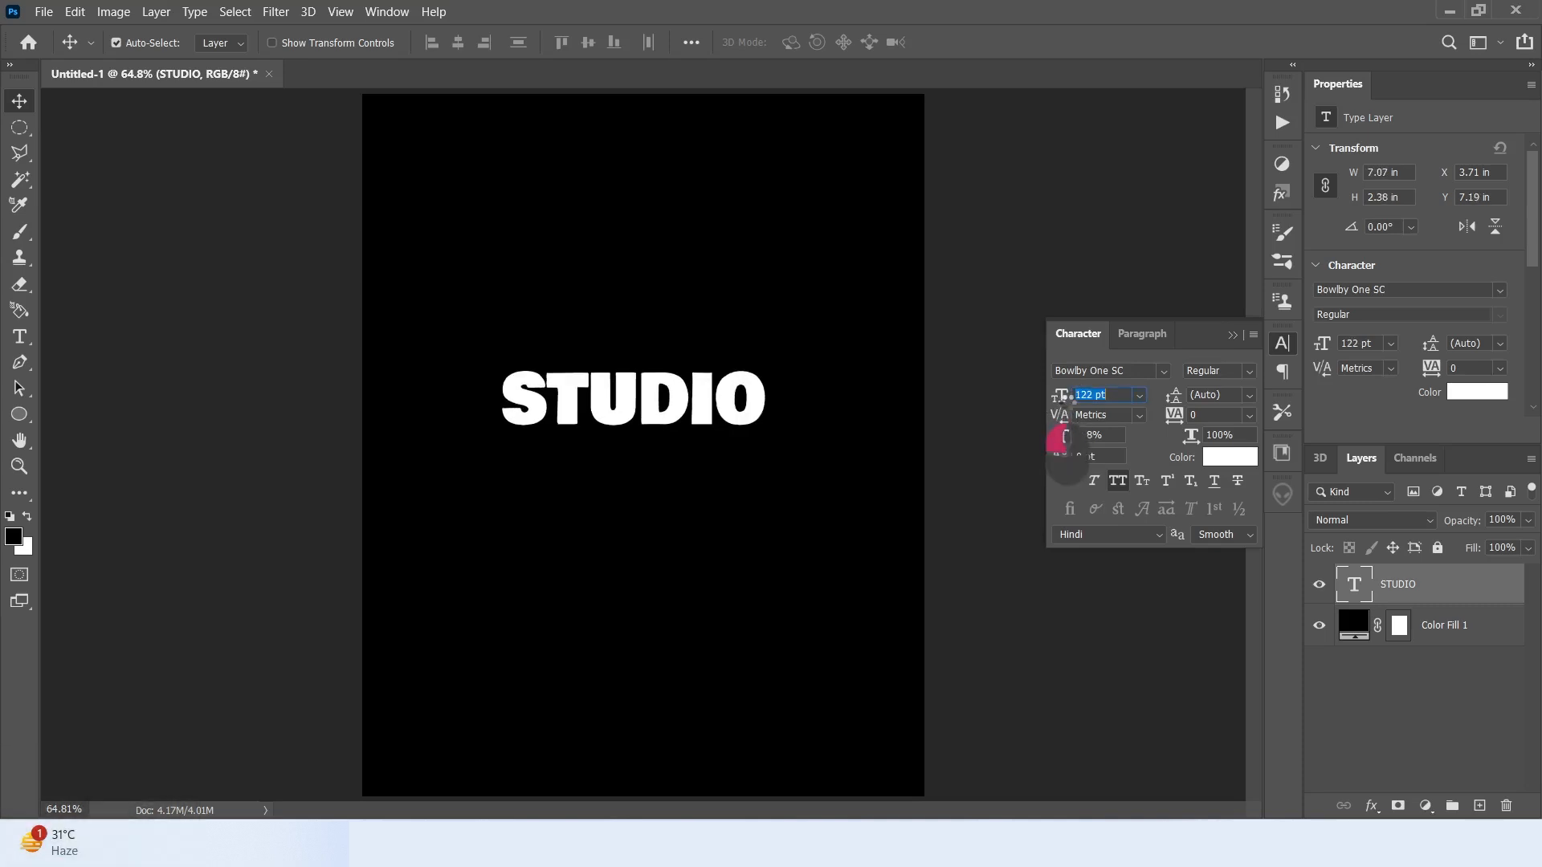
{"action": "left_click", "coordinate": [1281, 347]}
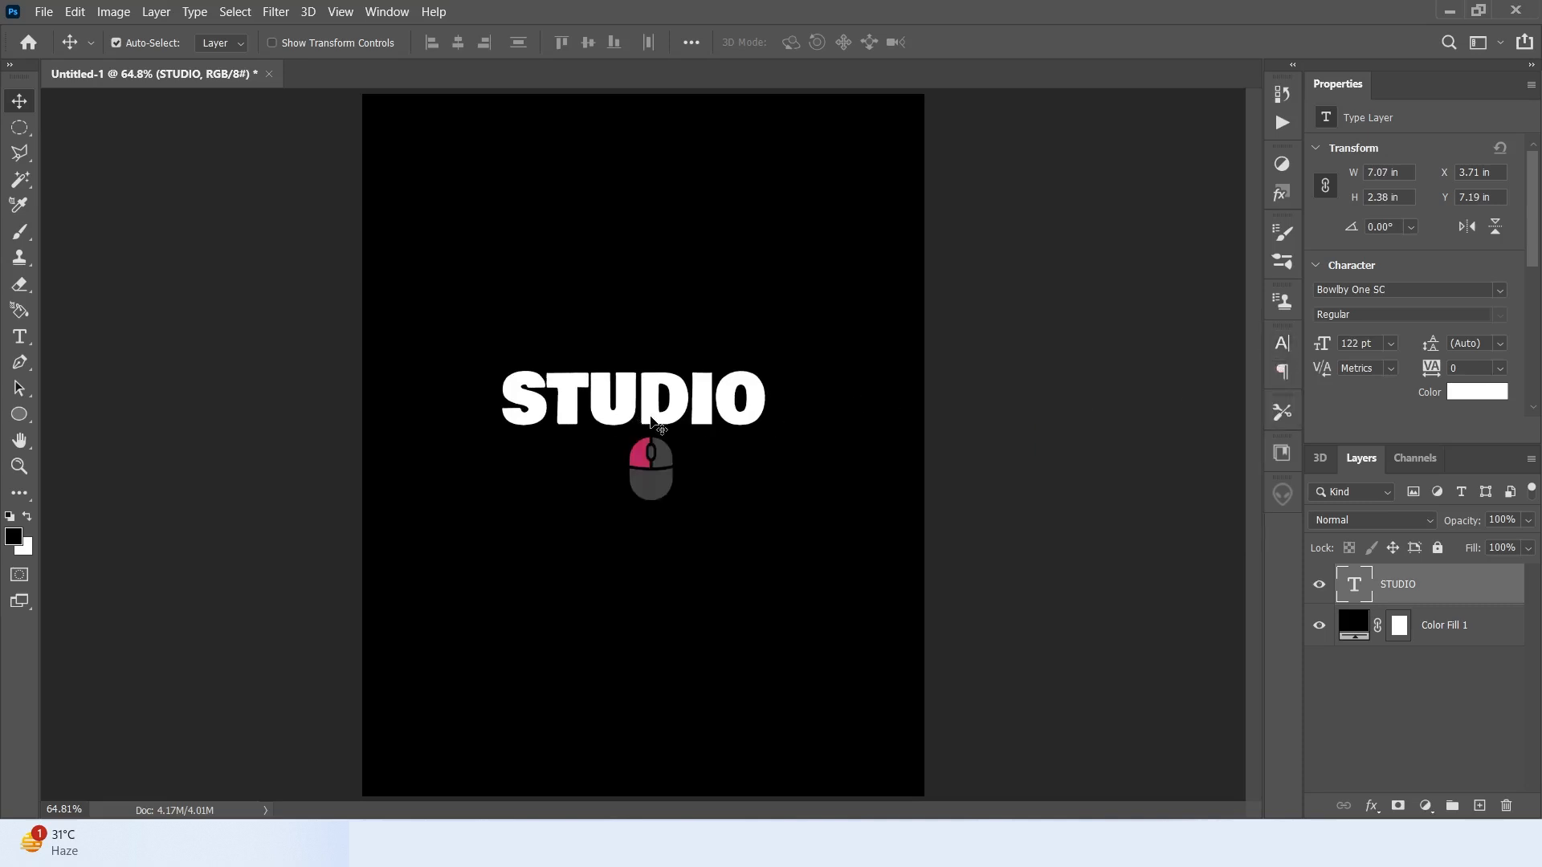
Move the STUDIO text to the centre of the canvas and convert its layer to a smart object
{"action": "left_click_drag", "start_coordinate": [650, 421], "coordinate": [660, 465]}
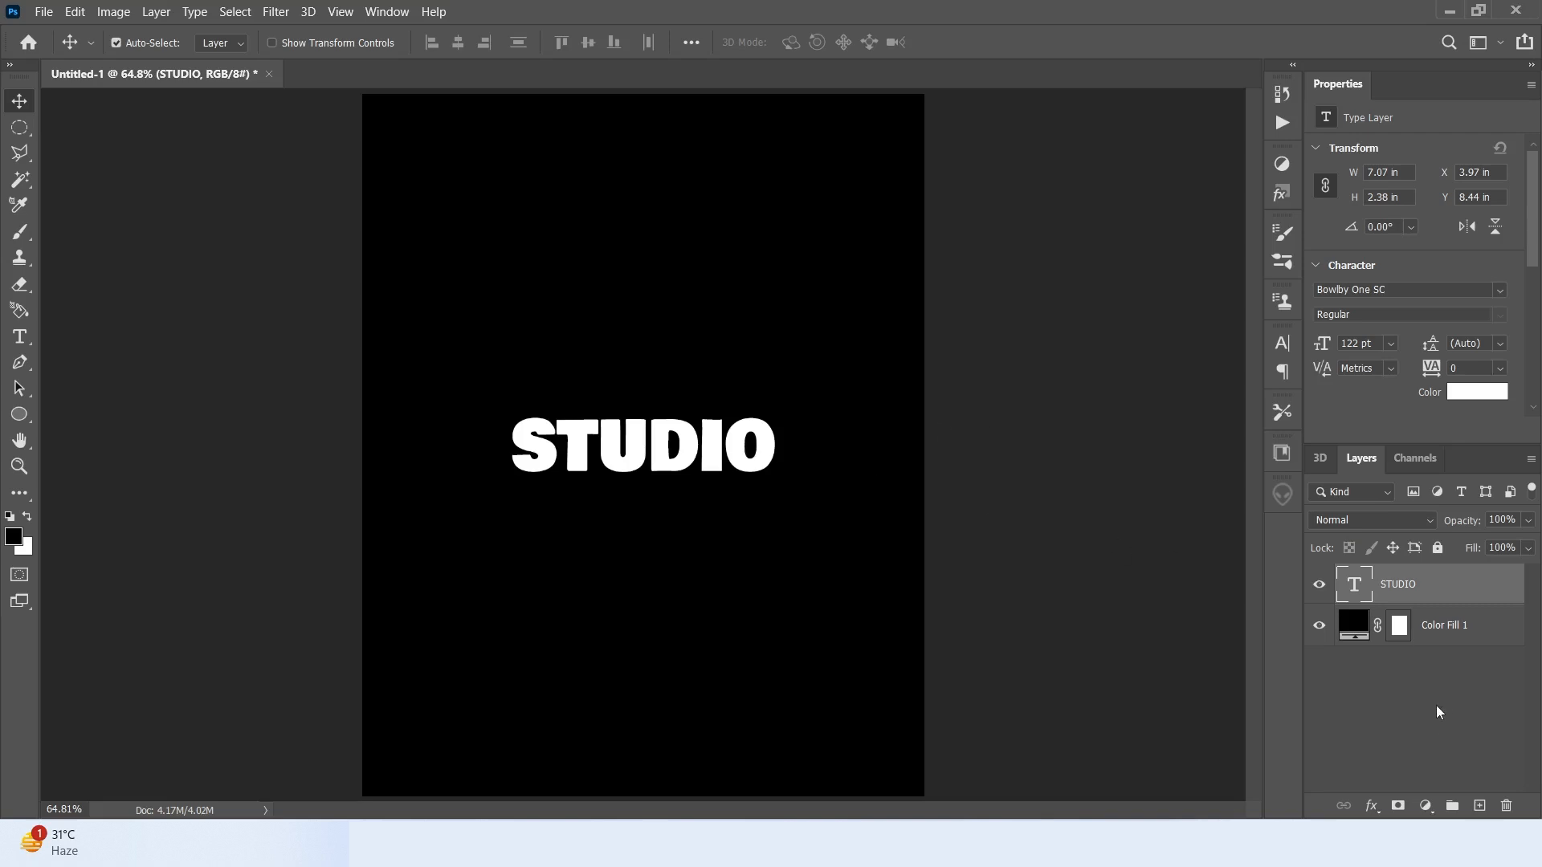
{"action": "right_click", "coordinate": [1399, 583]}
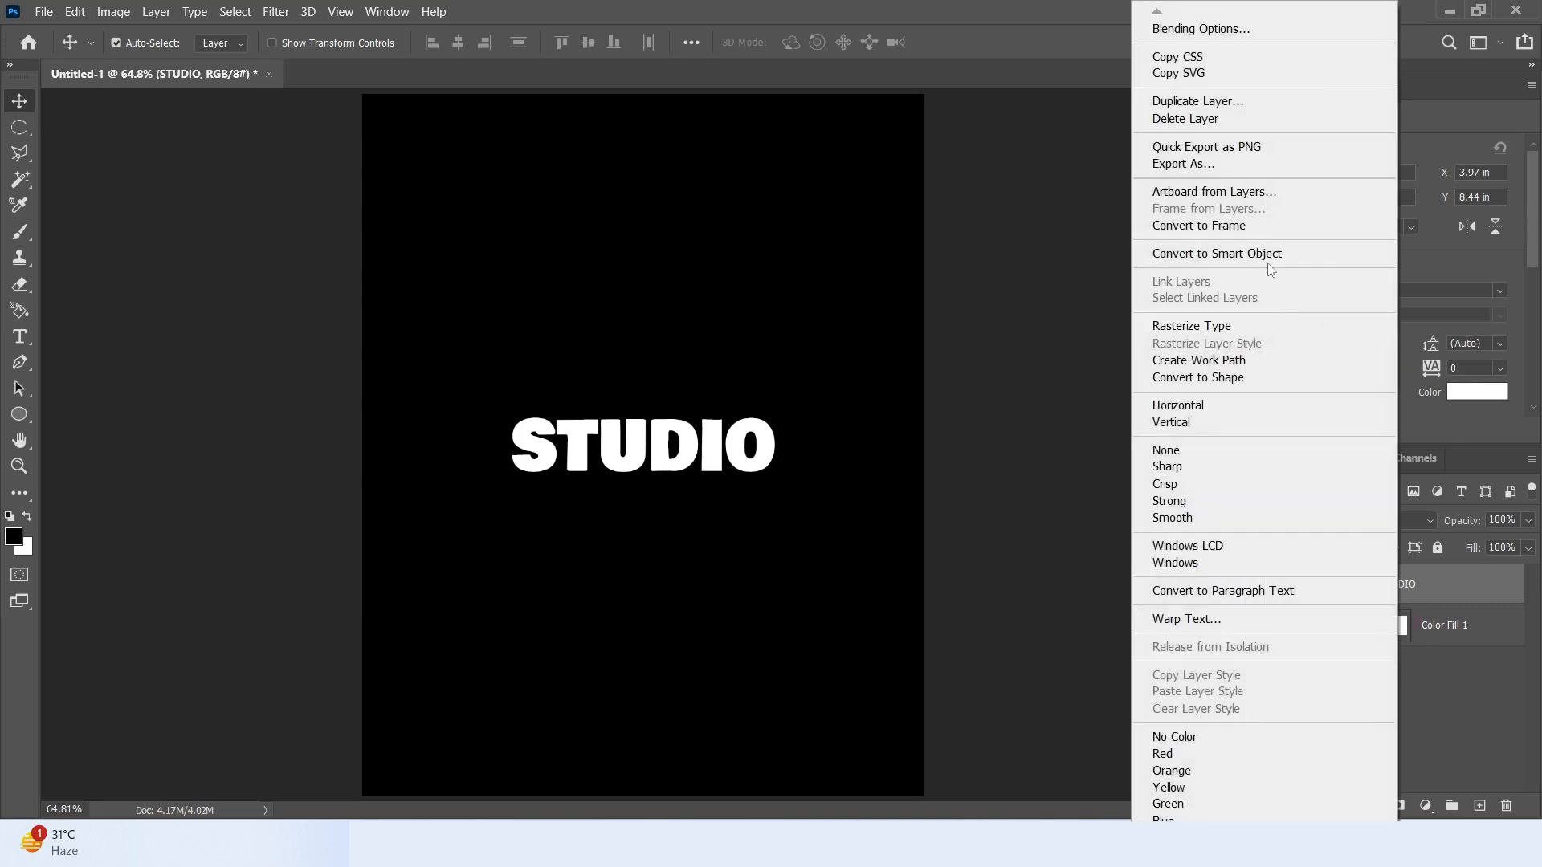
{"action": "left_click", "coordinate": [1265, 260]}
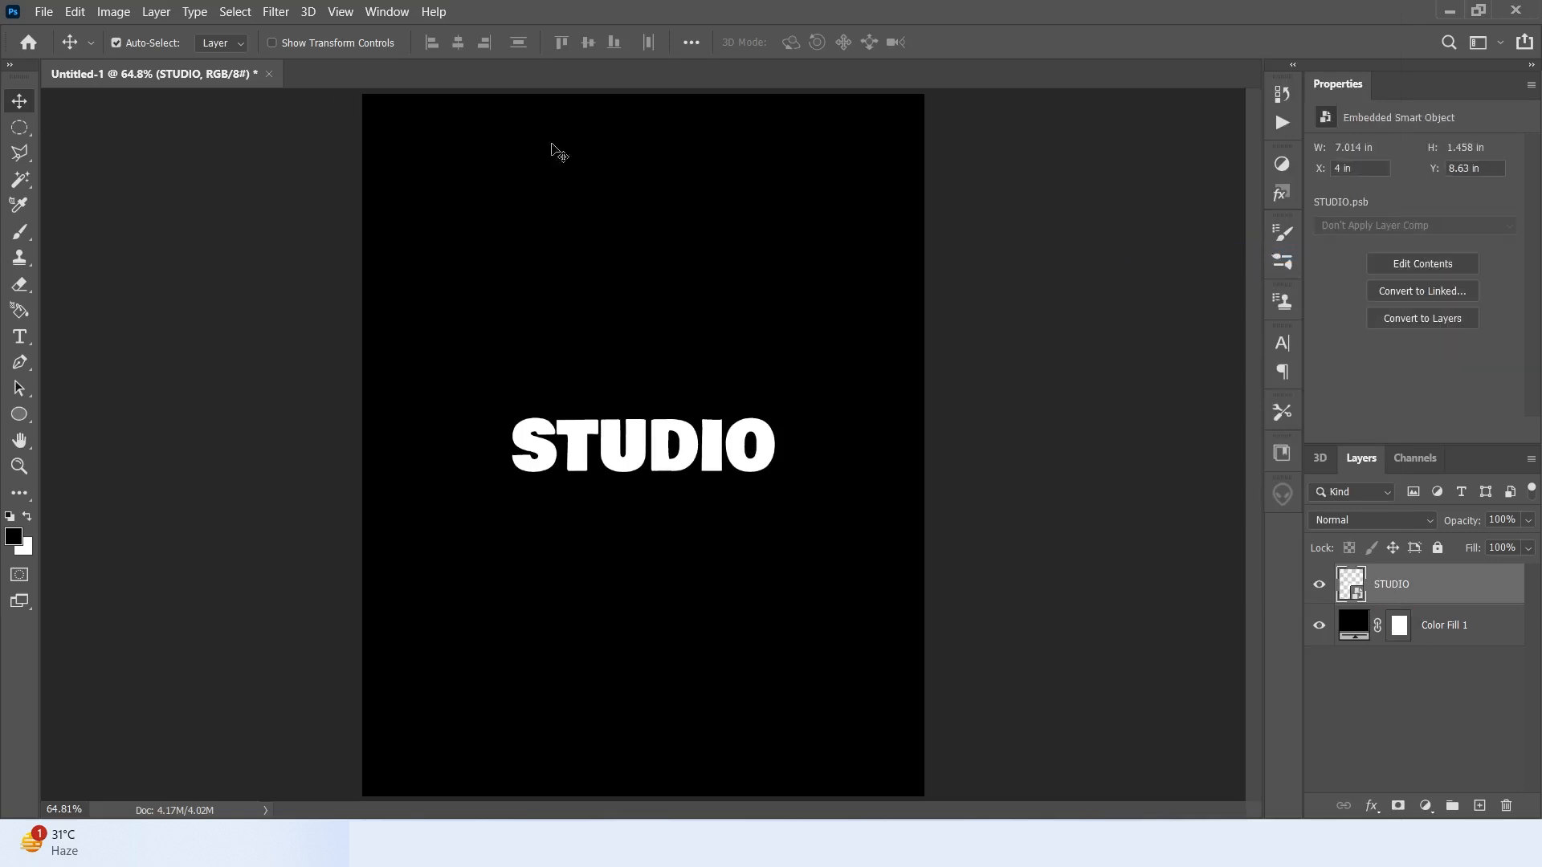
{"action": "left_click", "coordinate": [43, 11]}
{"action": "left_click", "coordinate": [54, 56]}
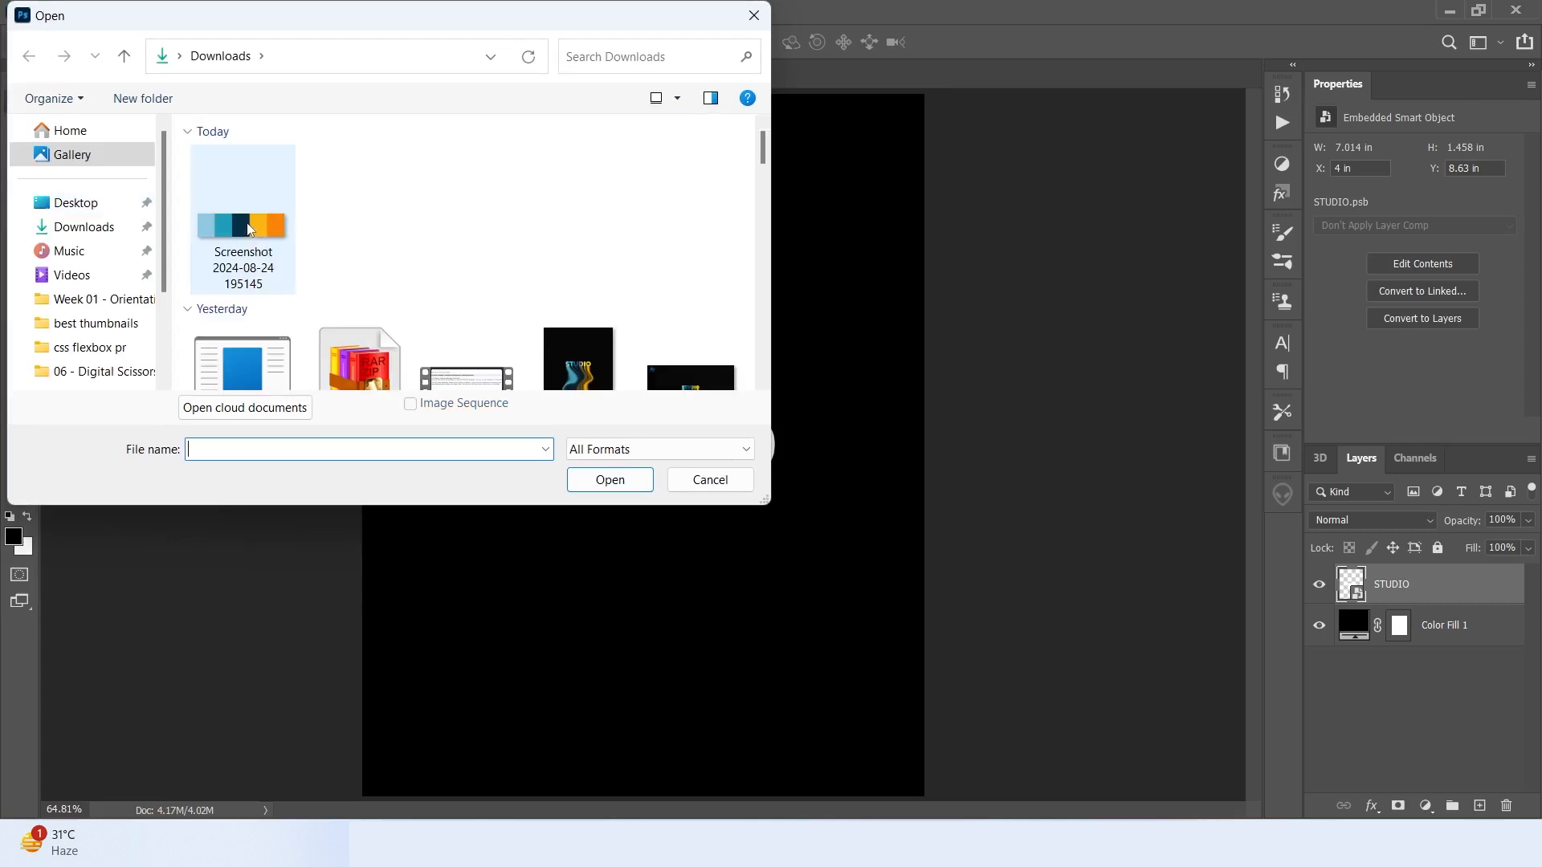
{"action": "left_click", "coordinate": [246, 226]}
{"action": "left_click", "coordinate": [633, 485]}
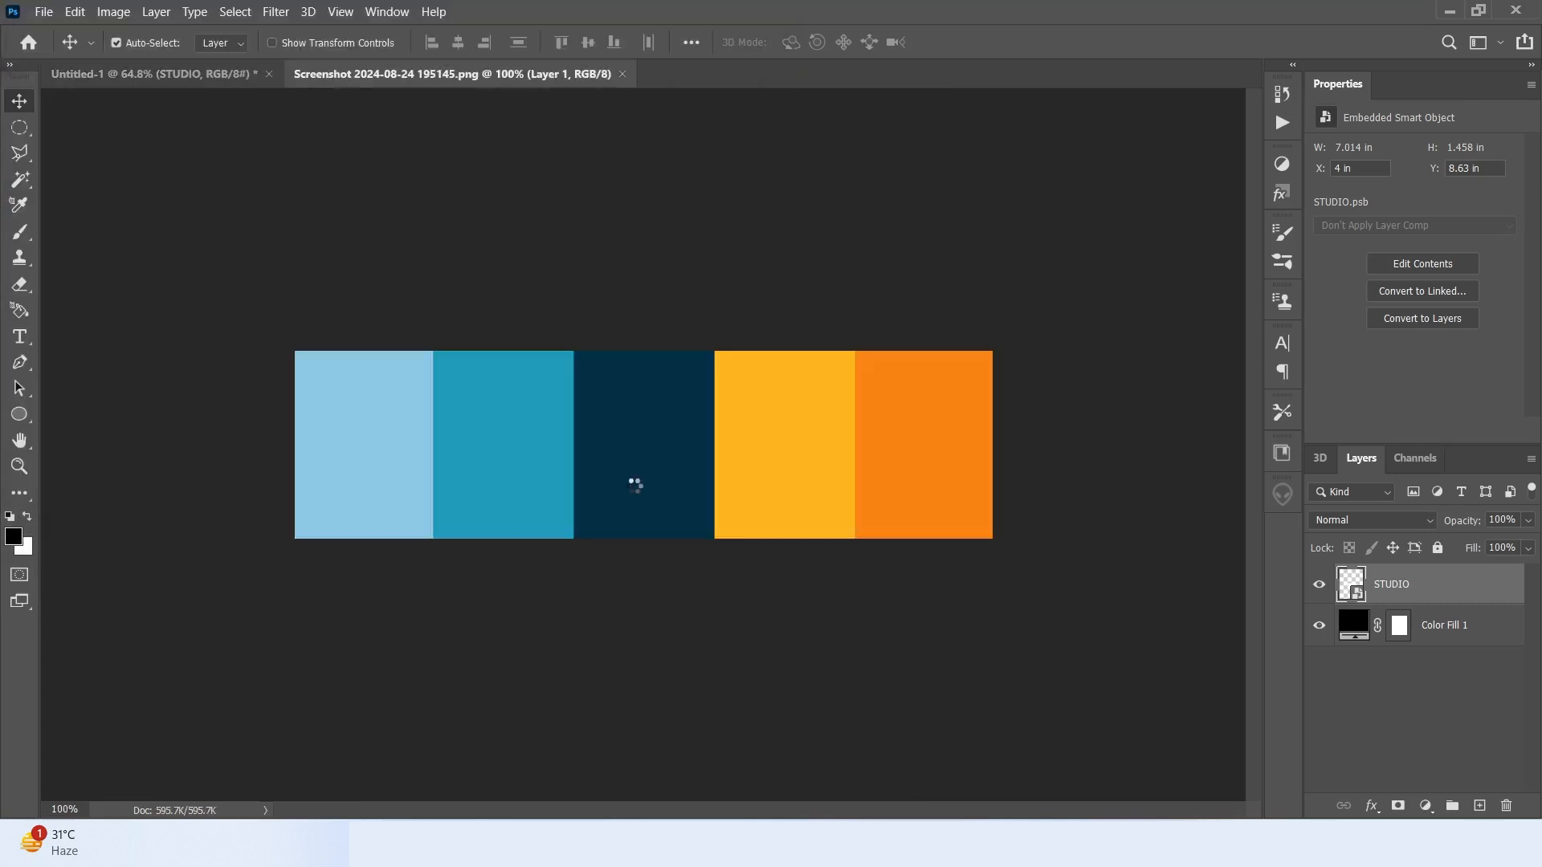
Bring the palette image into Untitled-1, scale it to about 5.33 in wide and place it in the canvas's upper-left corner
{"action": "left_click_drag", "start_coordinate": [764, 448], "coordinate": [626, 183]}
{"action": "key", "text": "ctrl+t"}
{"action": "left_click_drag", "start_coordinate": [849, 235], "coordinate": [590, 160]}
{"action": "left_click_drag", "start_coordinate": [535, 150], "coordinate": [501, 130]}
{"action": "key", "text": "Return"}
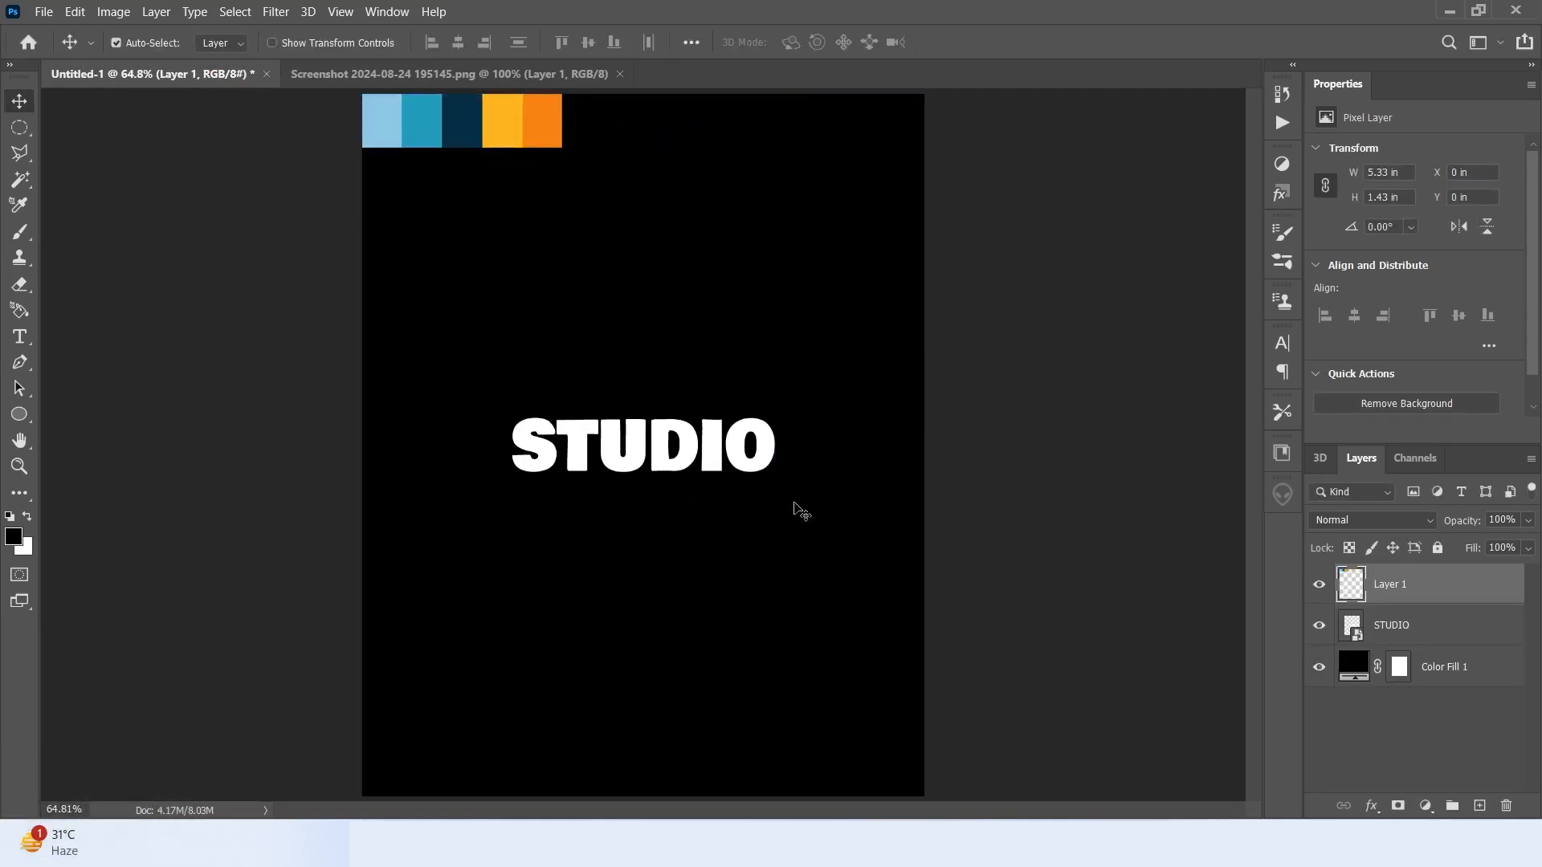
Place the STUDIO layer above the palette layer and add a Gradient Overlay effect to it
{"action": "left_click", "coordinate": [1404, 631]}
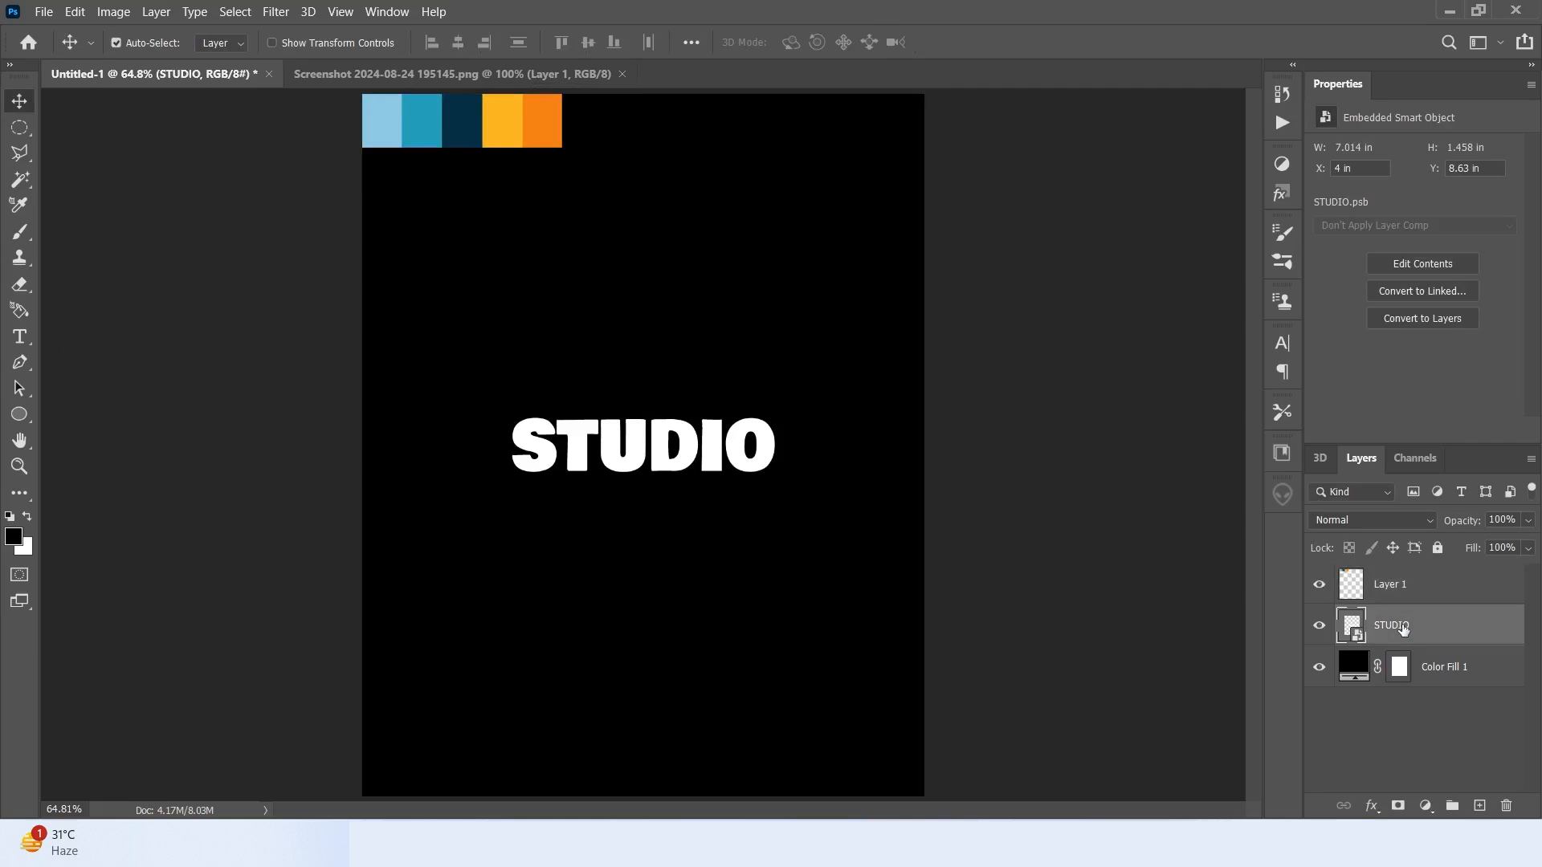
{"action": "left_click_drag", "start_coordinate": [1401, 625], "coordinate": [1393, 571]}
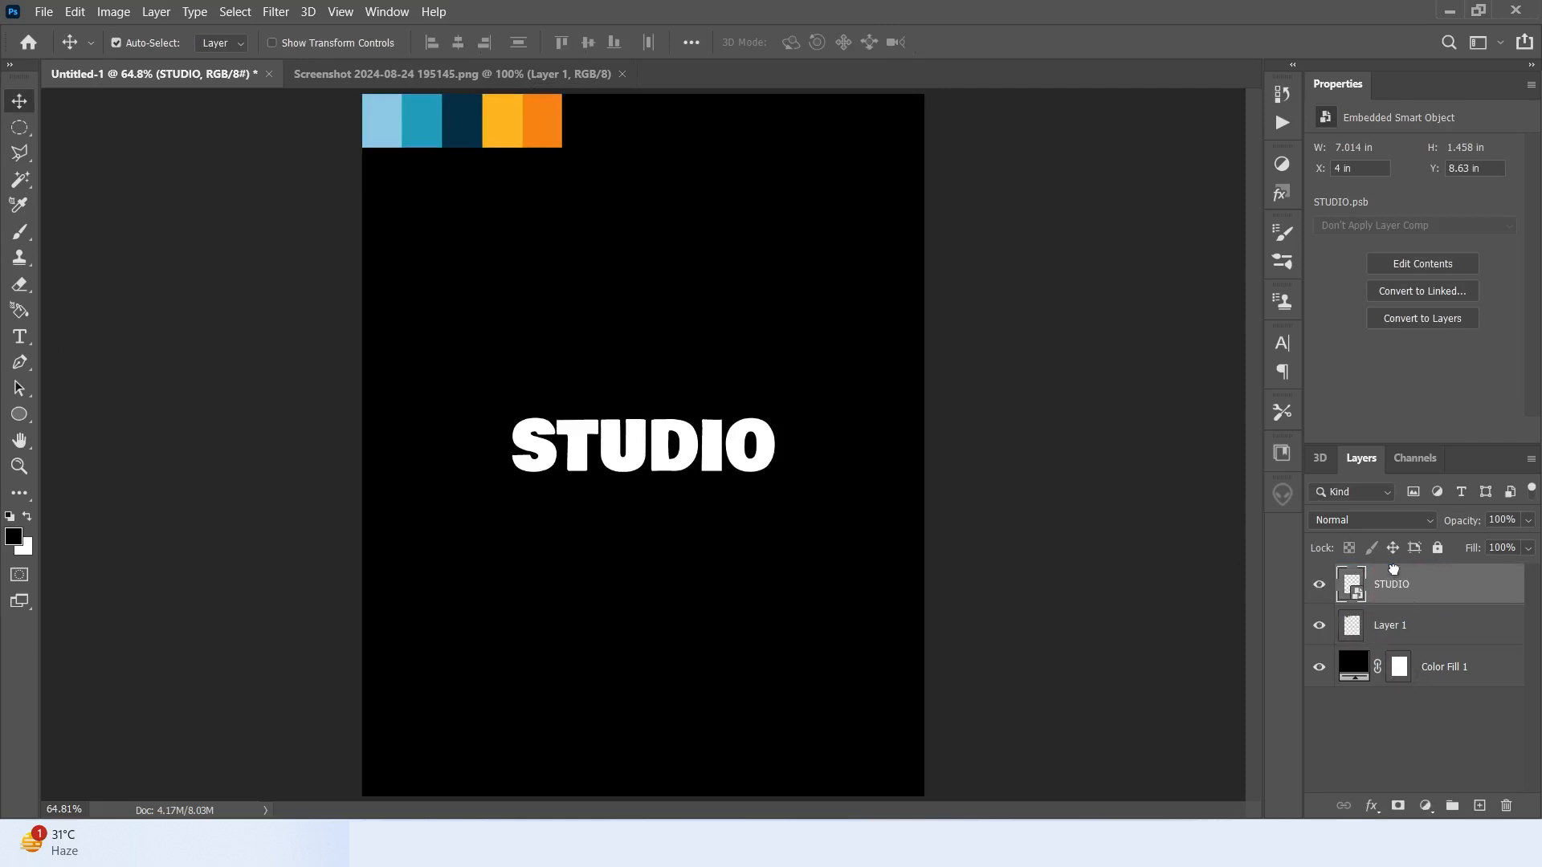
{"action": "left_click", "coordinate": [1373, 805]}
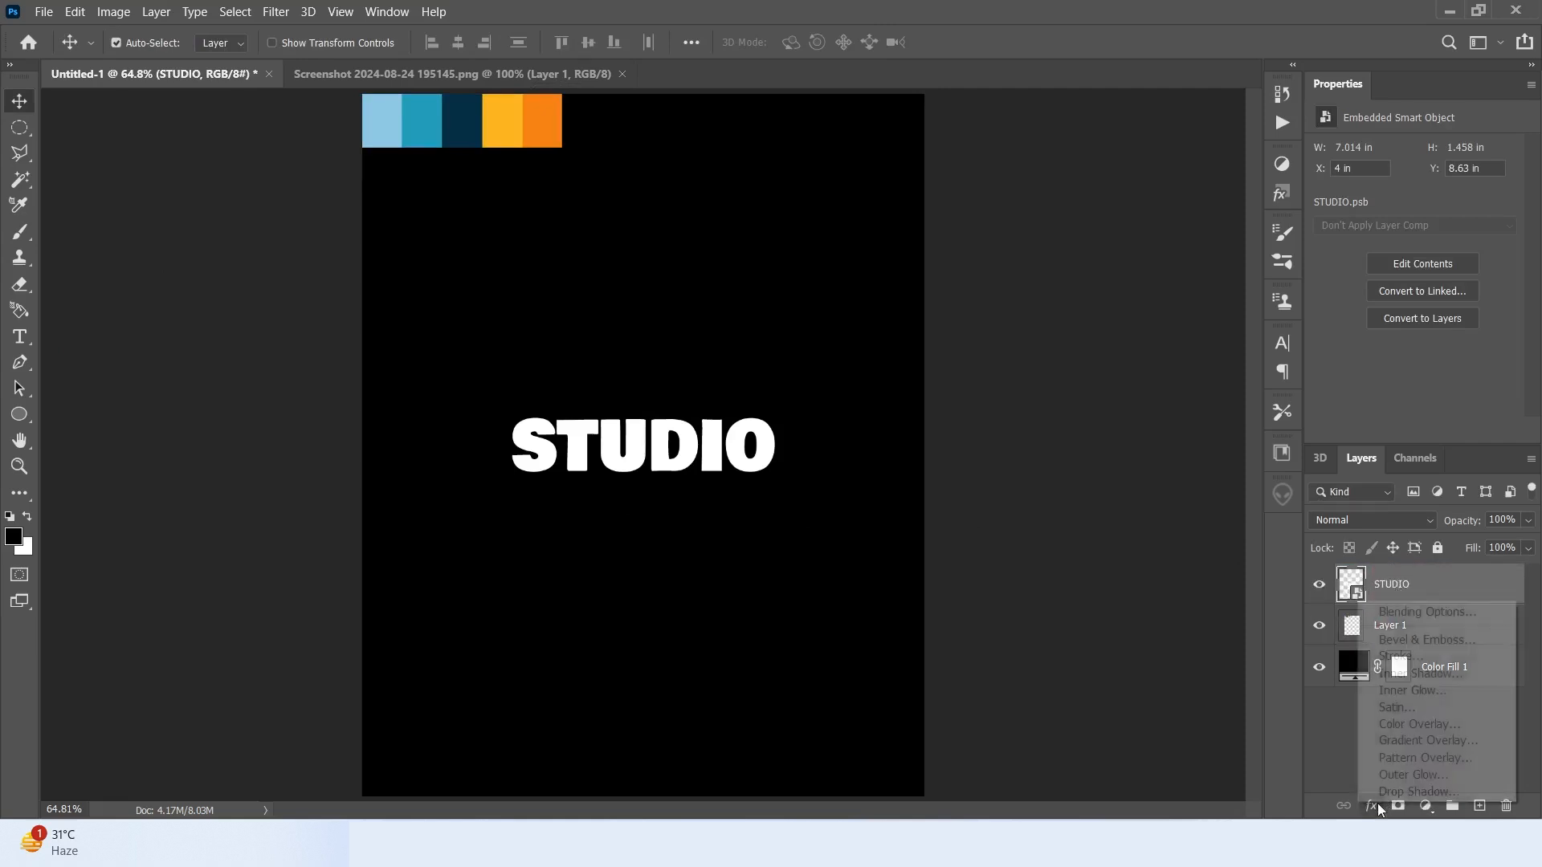
{"action": "left_click", "coordinate": [1420, 742]}
{"action": "left_click_drag", "start_coordinate": [1043, 93], "coordinate": [1144, 113]}
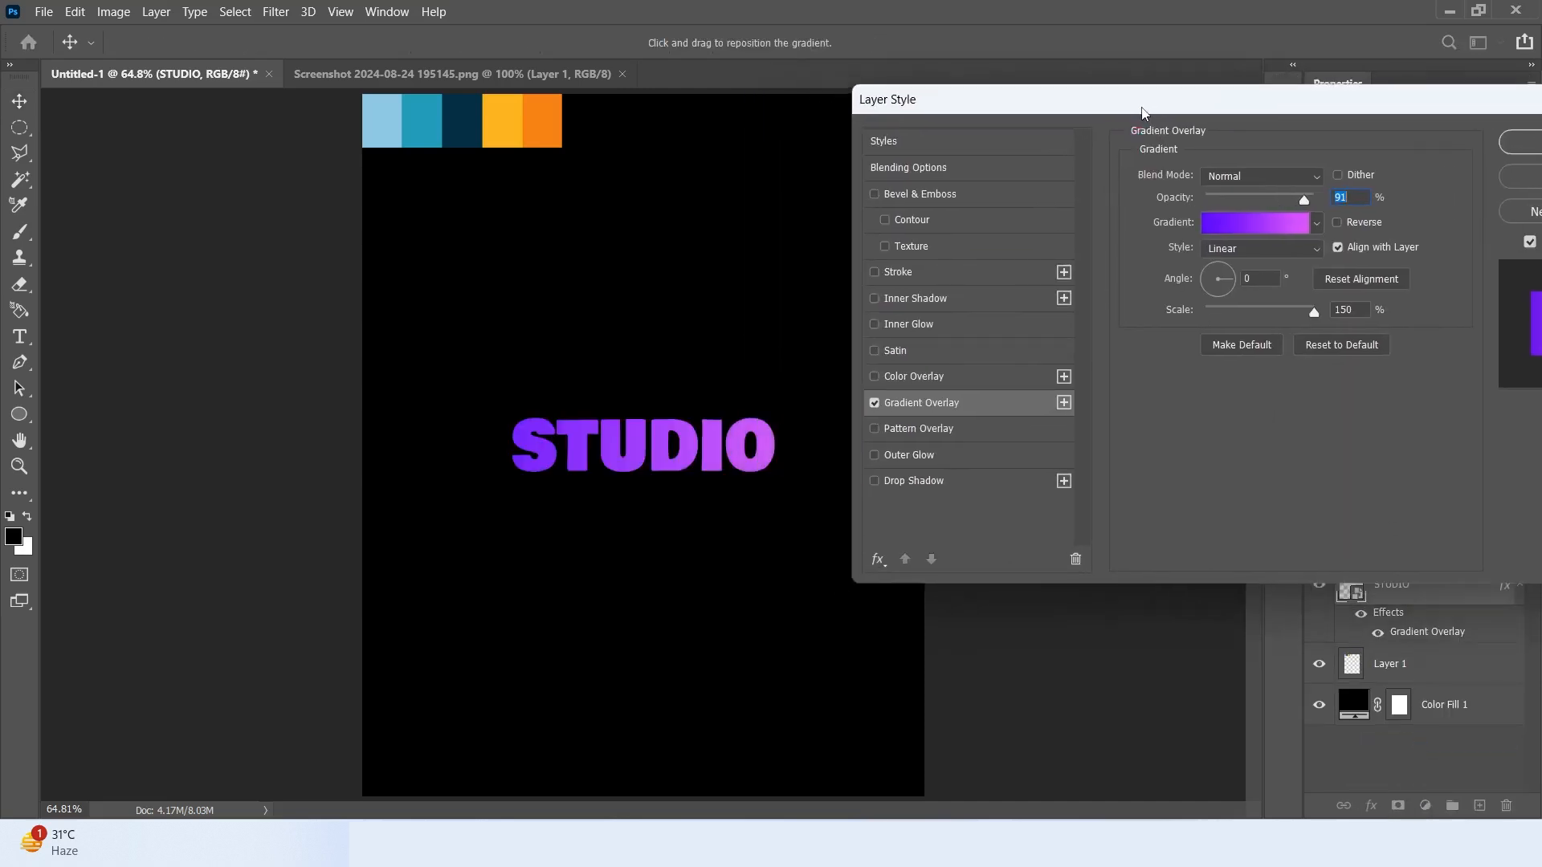
Set the overlay gradient's first colour stop to the light blue (8ec9e5) sampled from the palette
{"action": "left_click", "coordinate": [1236, 225]}
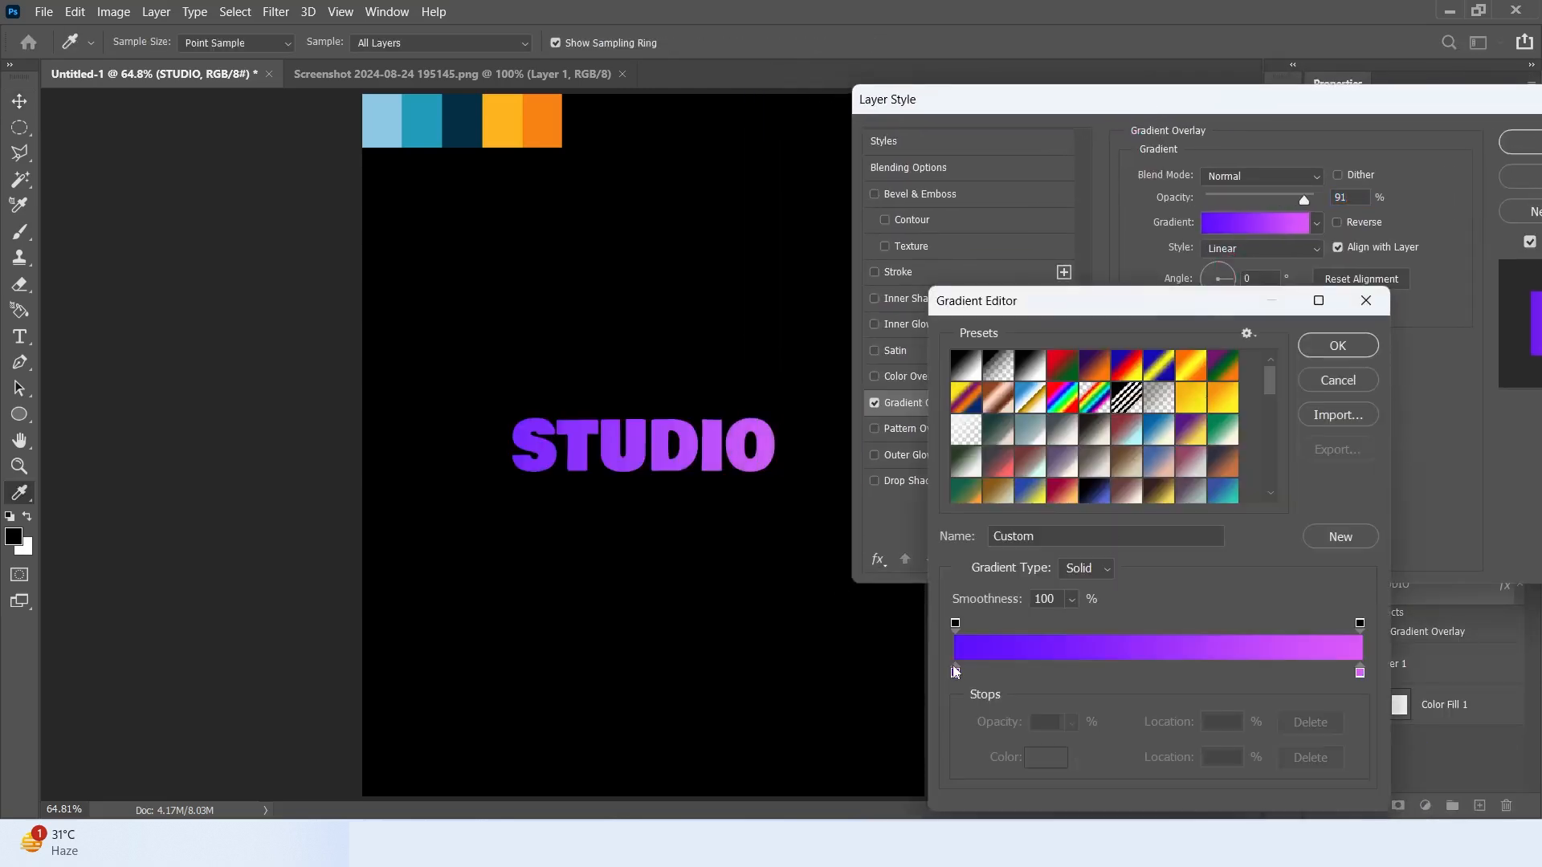
{"action": "left_click", "coordinate": [956, 672]}
{"action": "left_click", "coordinate": [1056, 754]}
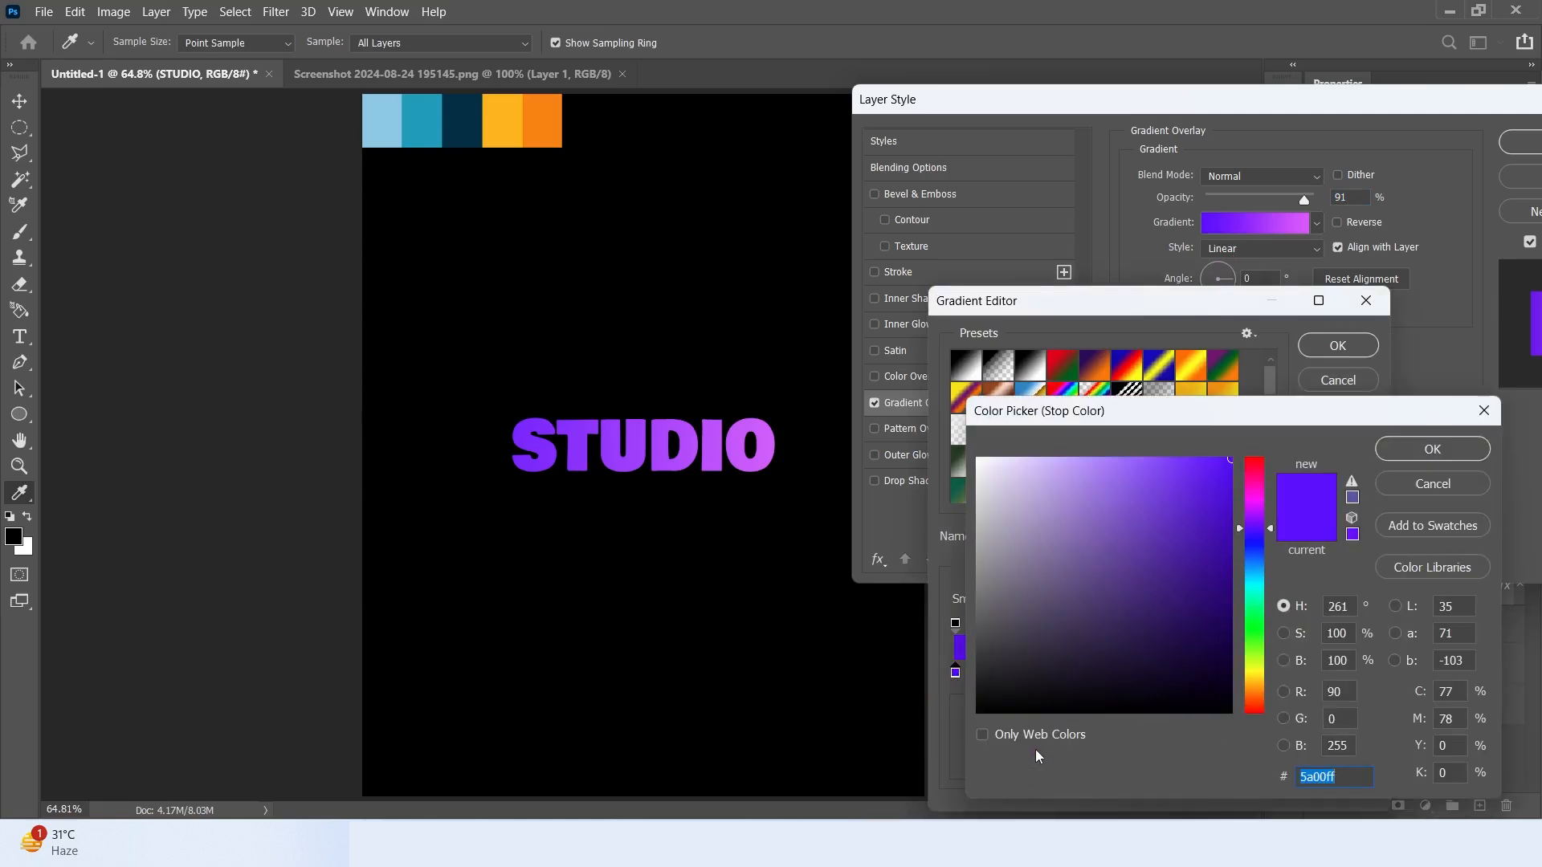
{"action": "left_click", "coordinate": [386, 113]}
{"action": "left_click", "coordinate": [1432, 450]}
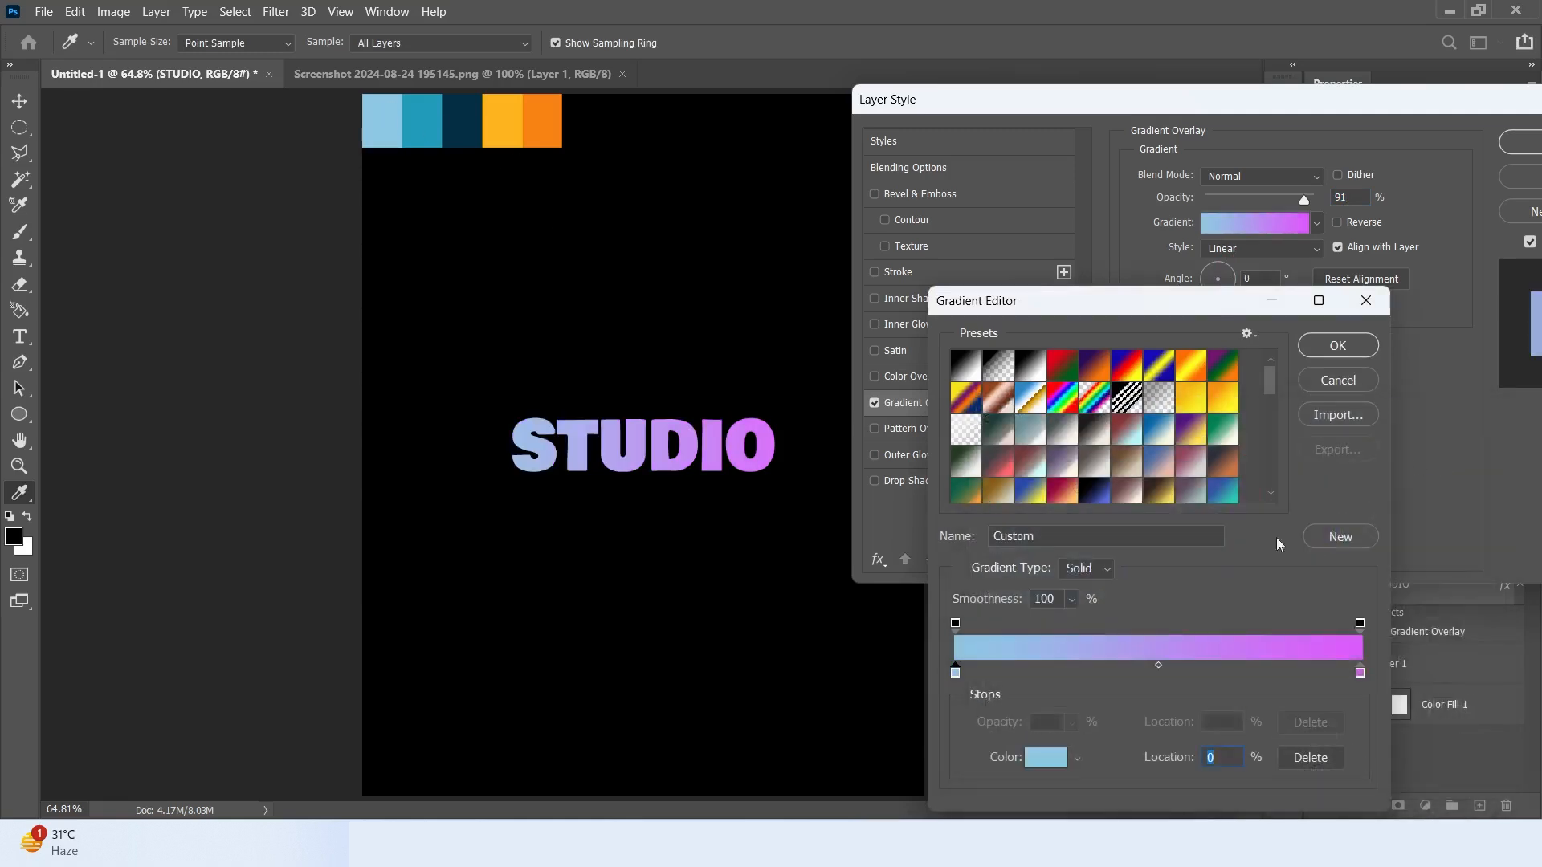
Add a gradient colour stop at 20% in the teal (219dbb) sampled from the palette
{"action": "left_click", "coordinate": [1036, 671]}
{"action": "left_click", "coordinate": [1044, 759]}
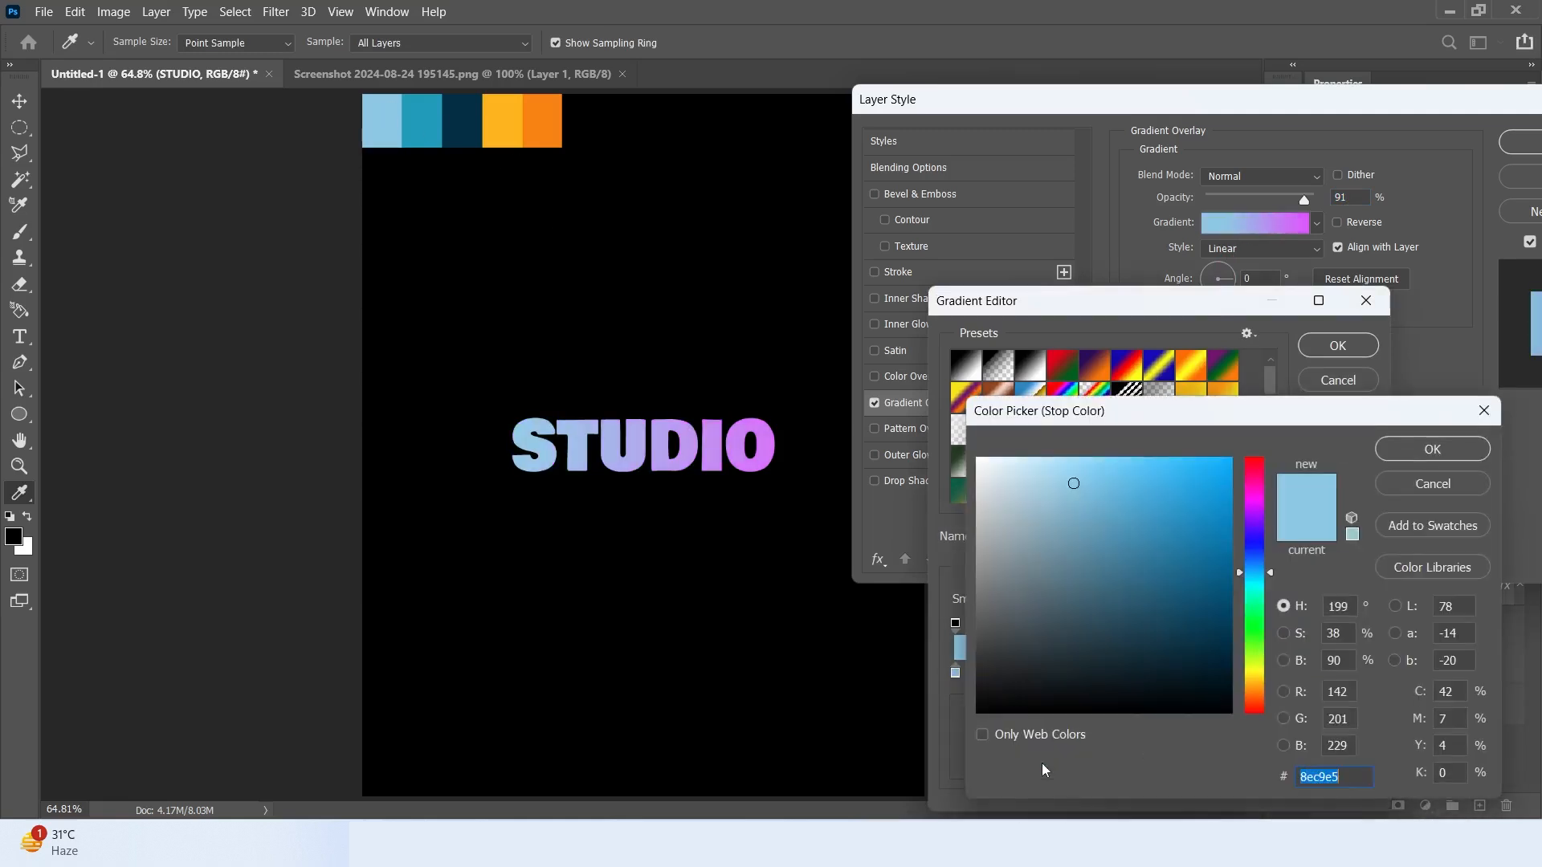
{"action": "left_click", "coordinate": [423, 107]}
{"action": "left_click", "coordinate": [1380, 455]}
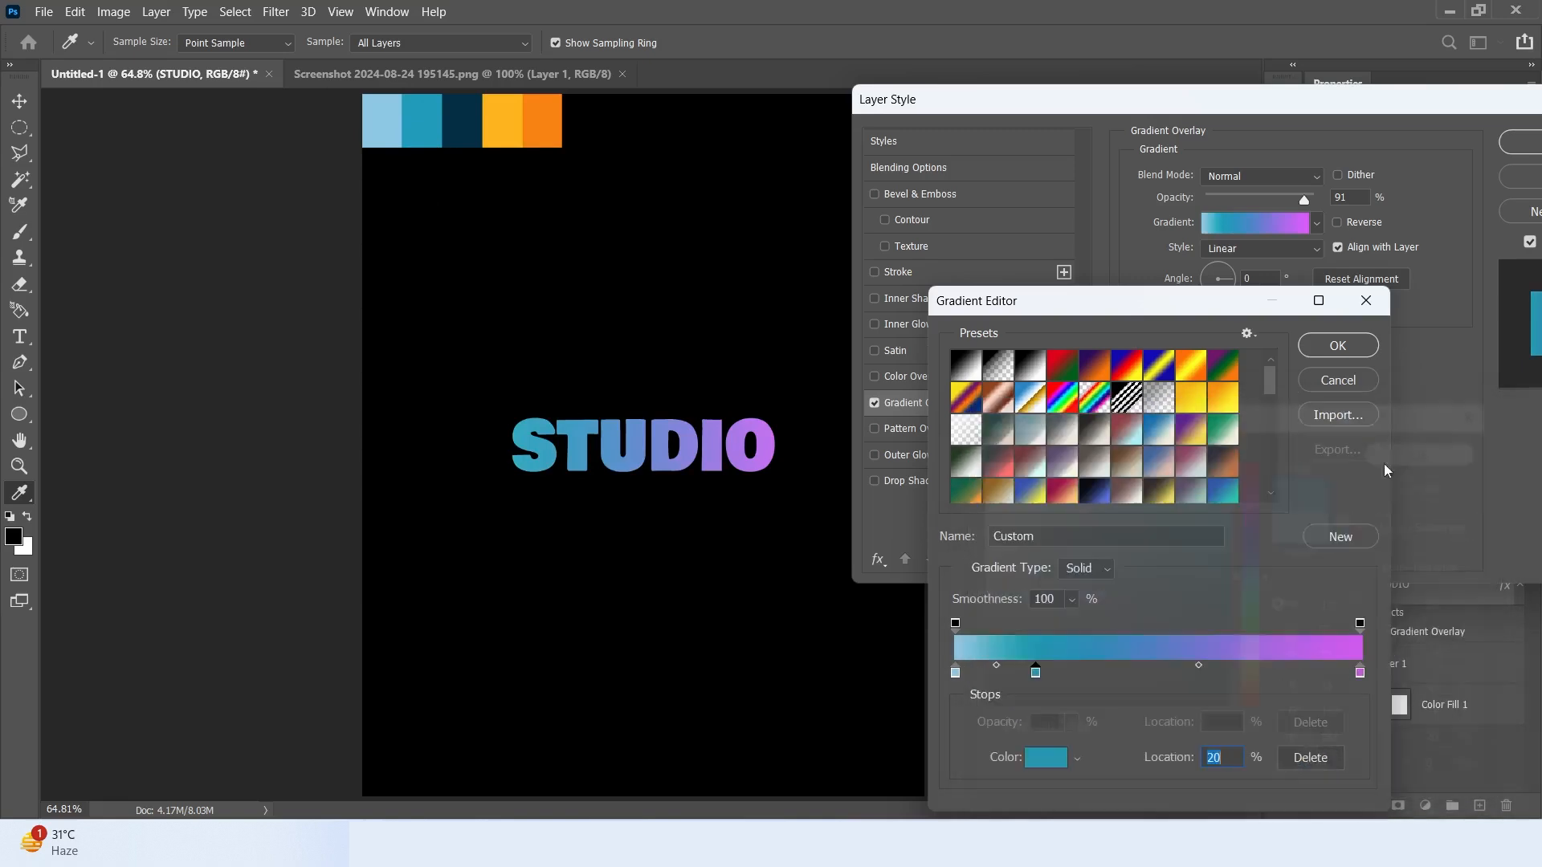
Add a gradient colour stop at 43% in the dark navy (032f46) sampled from the palette
{"action": "left_click", "coordinate": [1045, 757]}
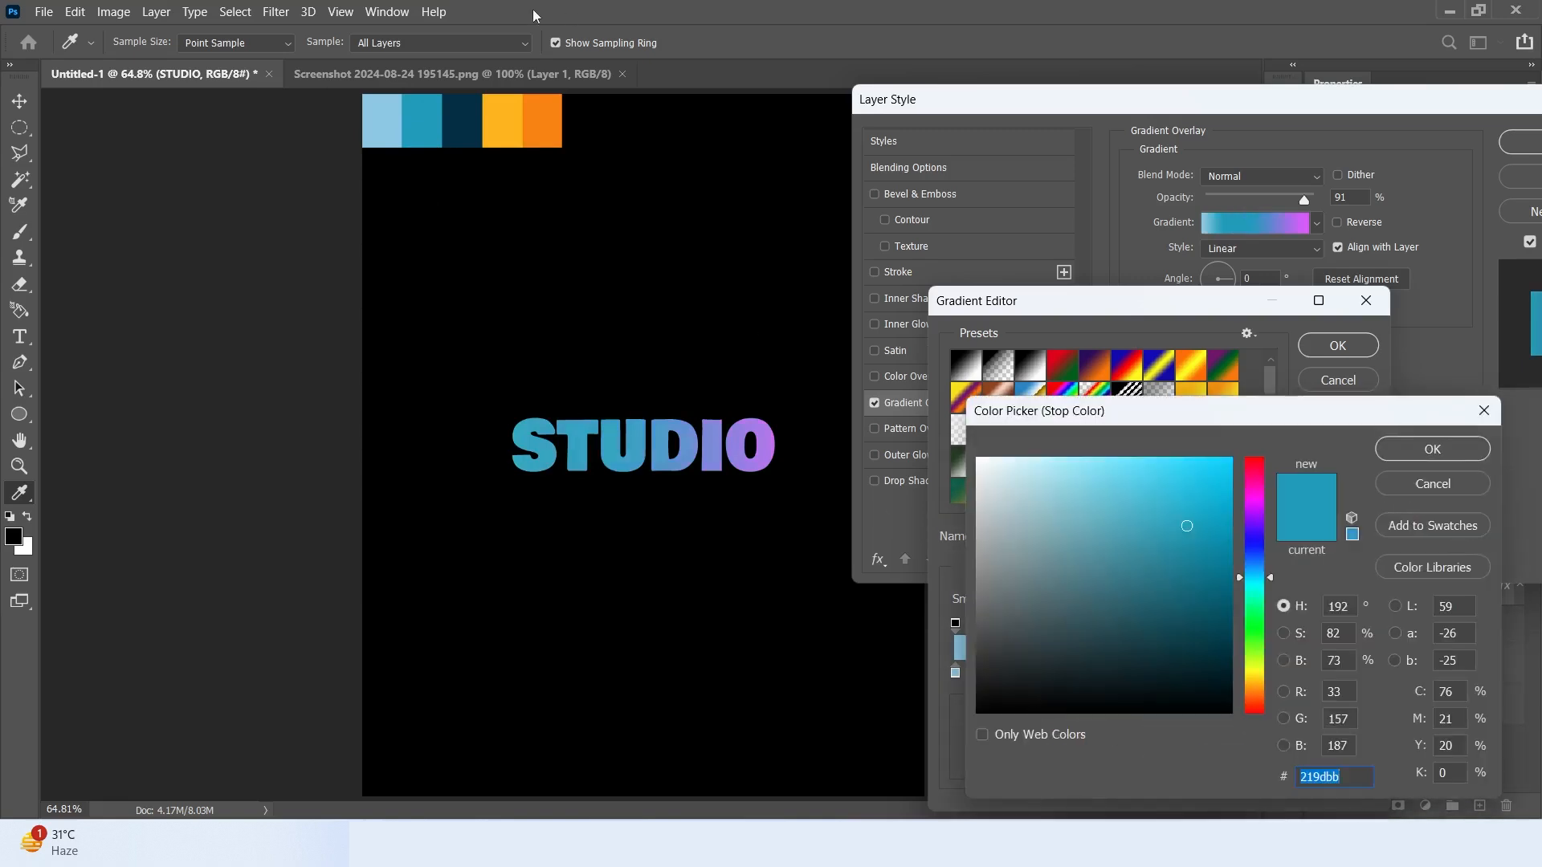
{"action": "left_click", "coordinate": [458, 118]}
{"action": "left_click", "coordinate": [1383, 448]}
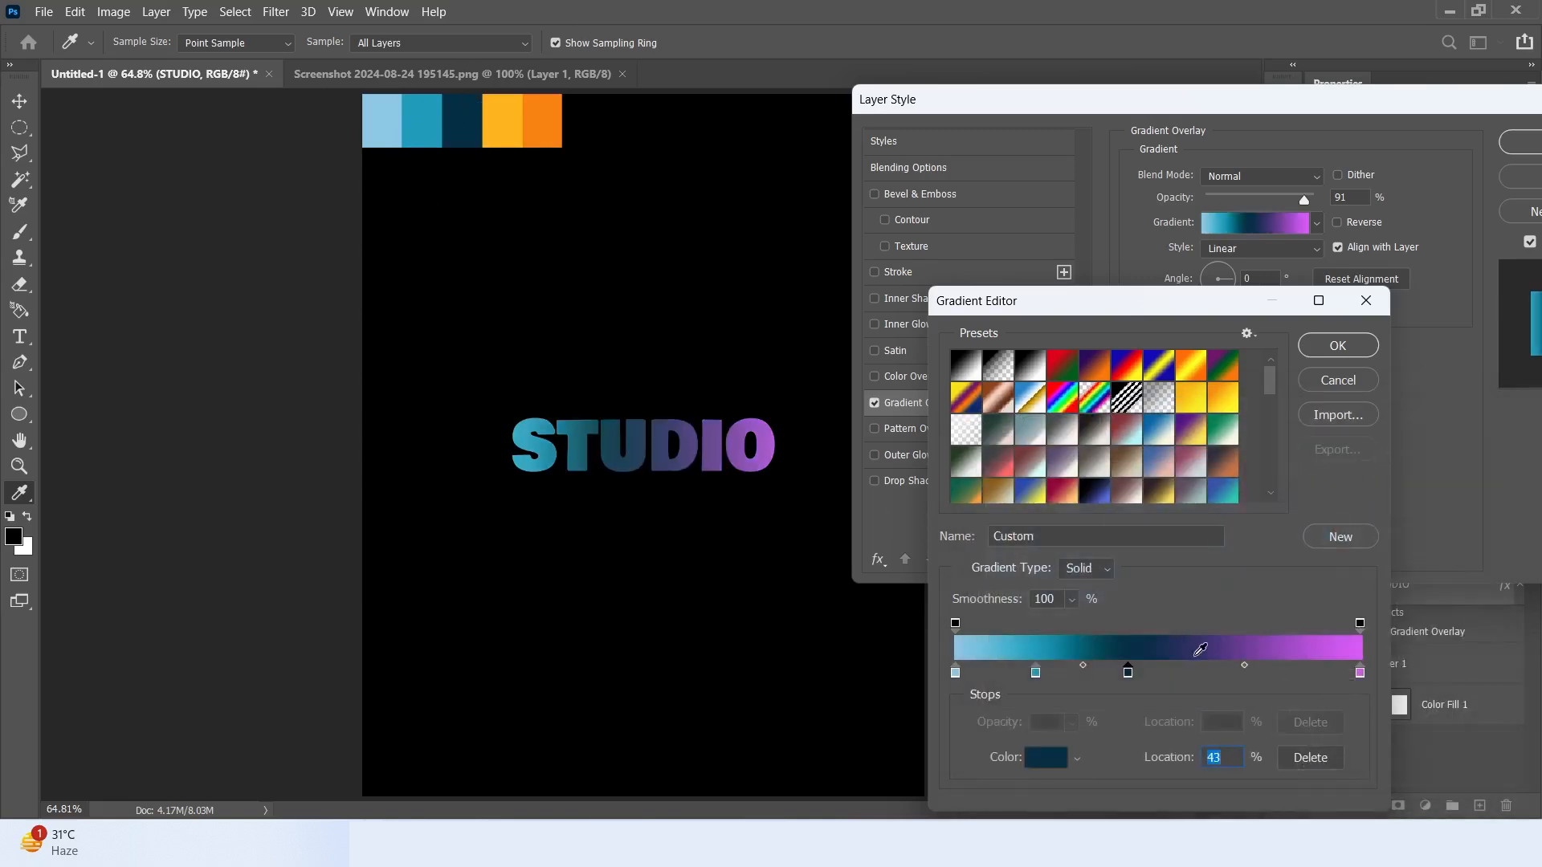
Add a gradient colour stop at 66% in the yellow sampled from the palette
{"action": "left_click", "coordinate": [1225, 670]}
{"action": "left_click", "coordinate": [1046, 758]}
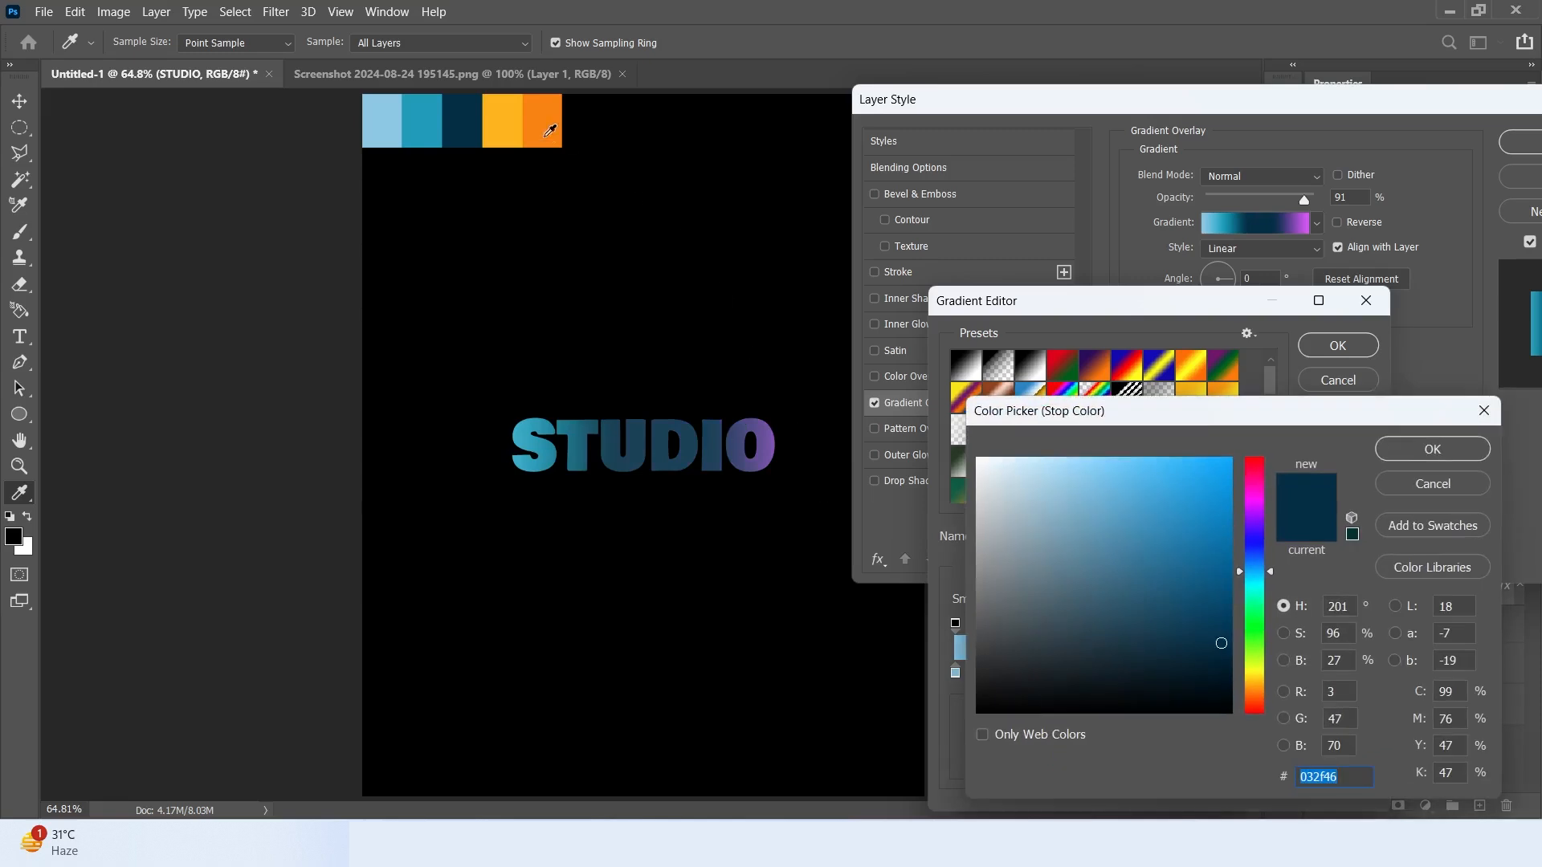
{"action": "left_click", "coordinate": [516, 110]}
{"action": "left_click", "coordinate": [1390, 449]}
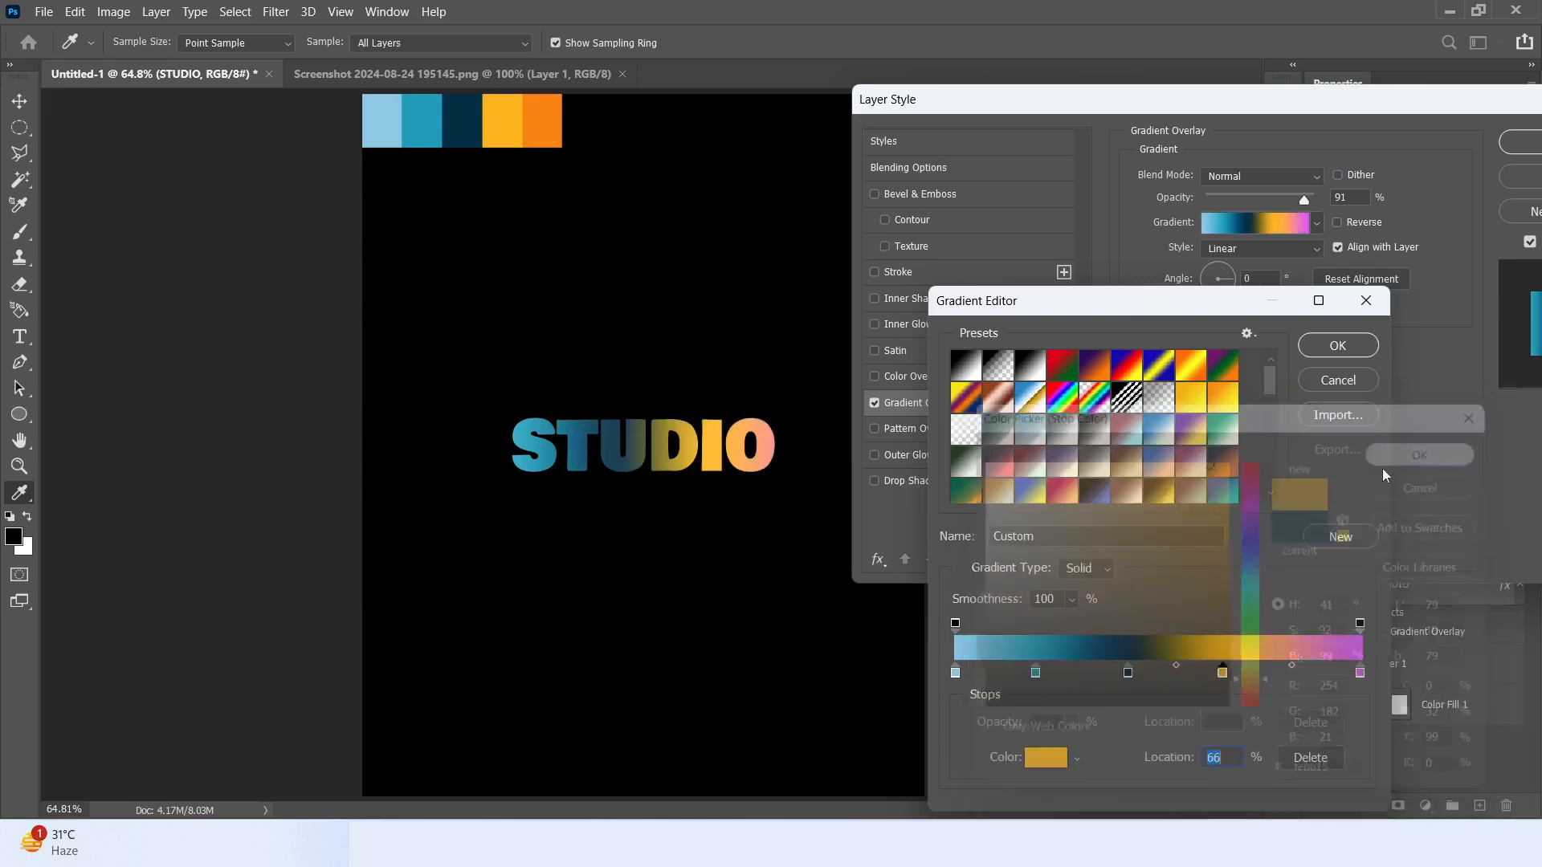
Set the gradient's end colour stop to the orange (fa840b) sampled from the palette
{"action": "left_click", "coordinate": [1359, 672]}
{"action": "left_click", "coordinate": [1040, 760]}
{"action": "left_click", "coordinate": [547, 112]}
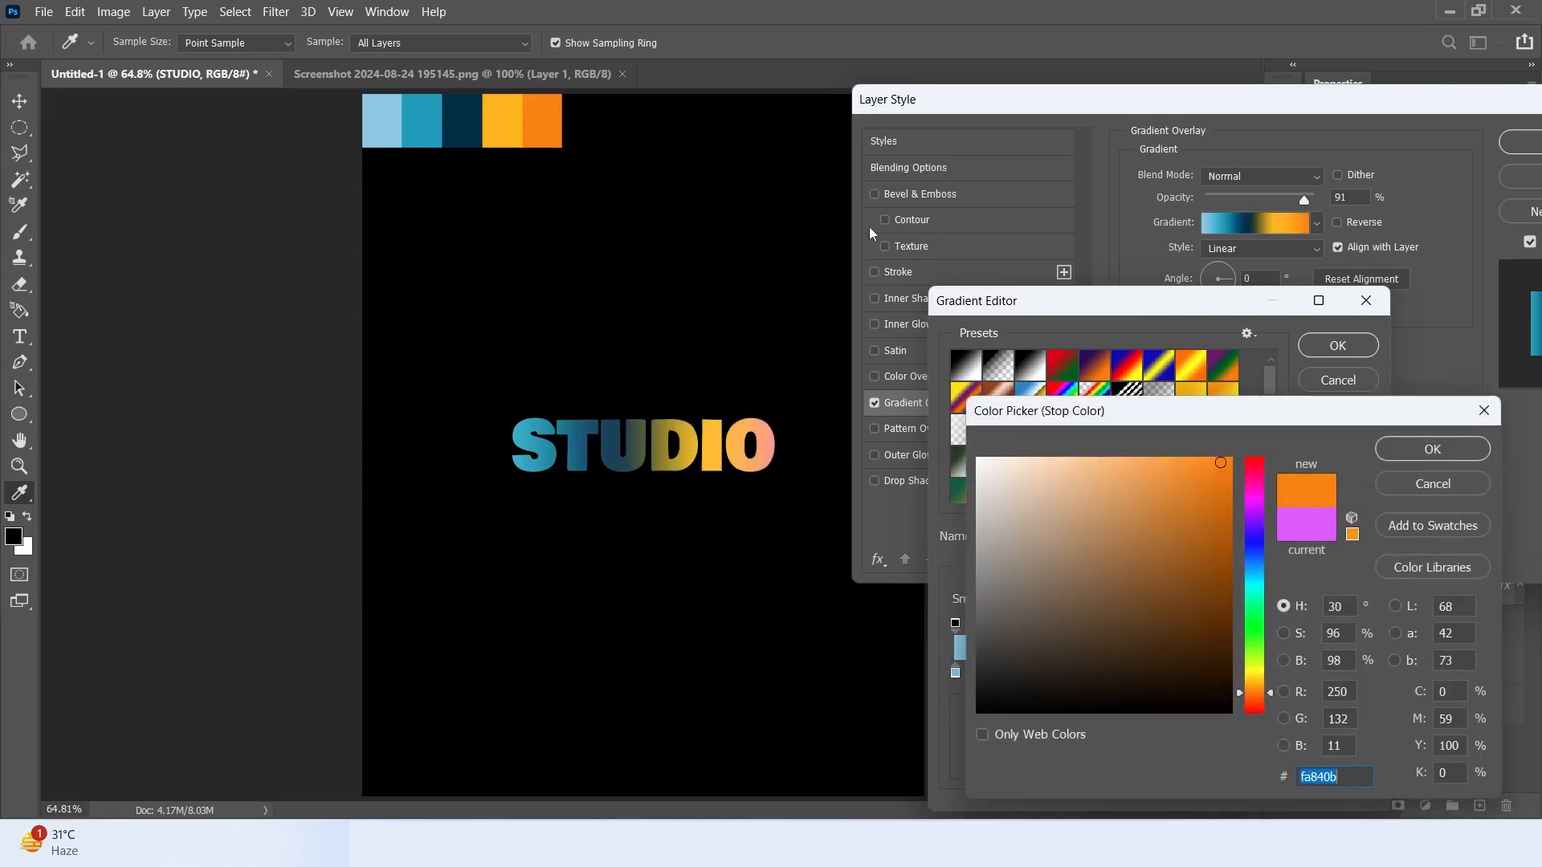
{"action": "left_click", "coordinate": [1446, 453]}
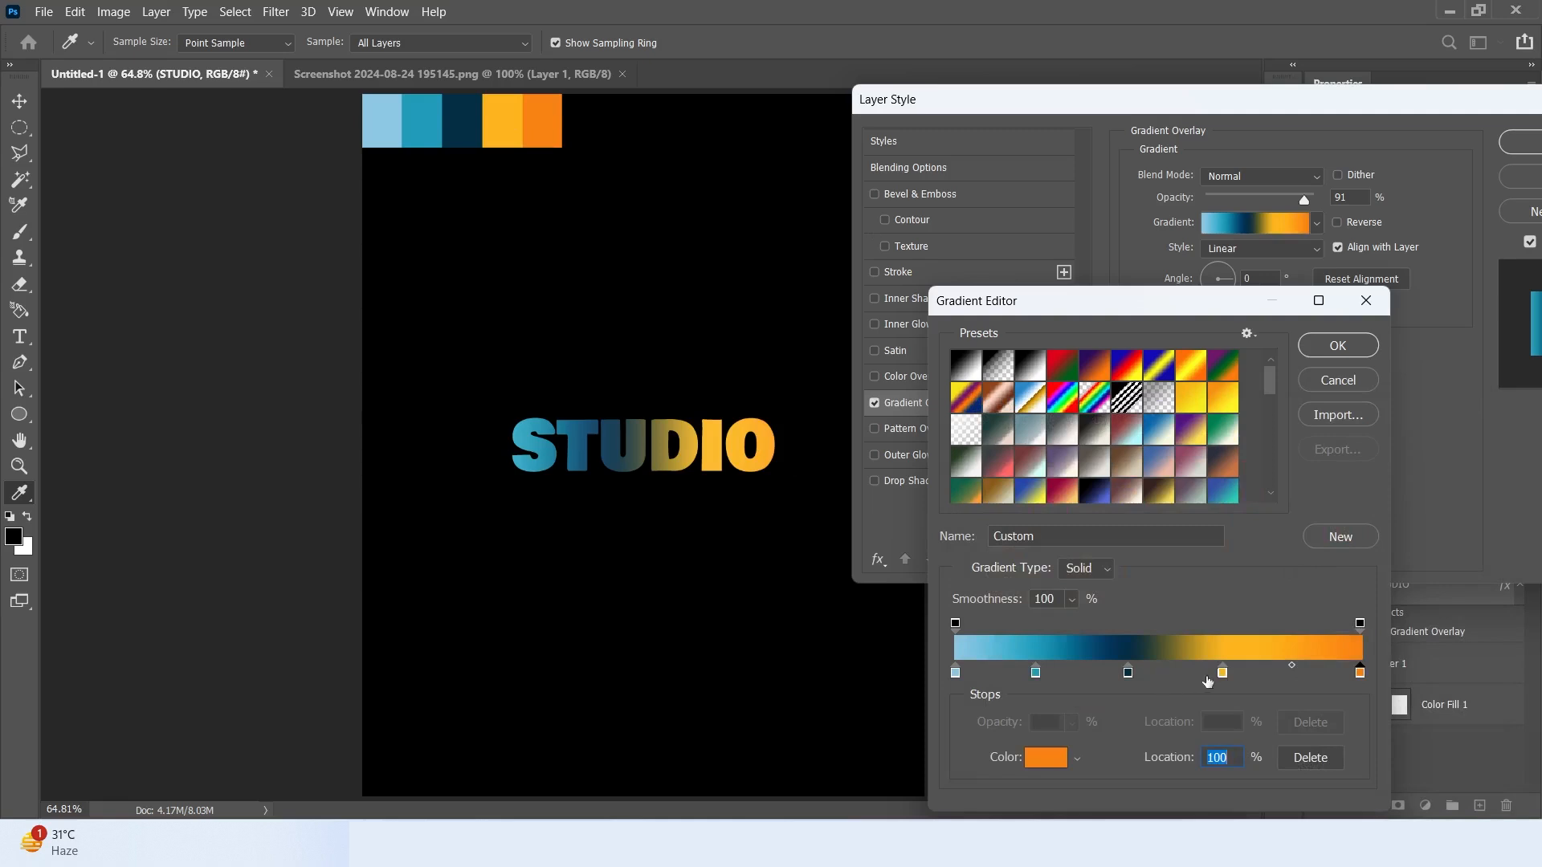
Shift the gradient's yellow and navy colour stops closer to the orange end, place the teal stop at 24%, and accept the gradient
{"action": "left_click_drag", "start_coordinate": [1221, 672], "coordinate": [1248, 672]}
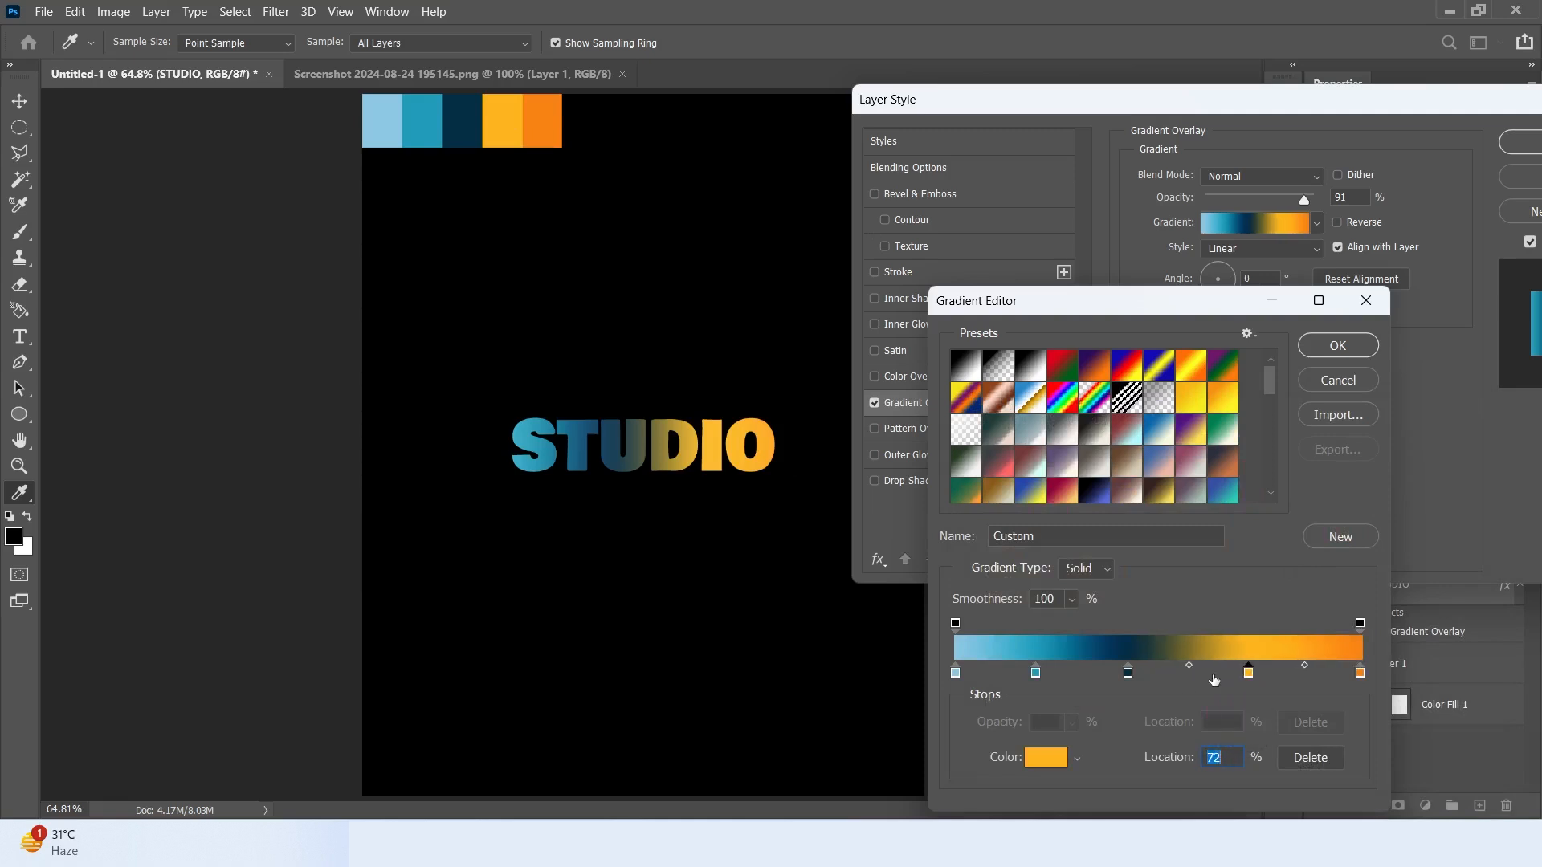
{"action": "left_click_drag", "start_coordinate": [1127, 672], "coordinate": [1148, 673]}
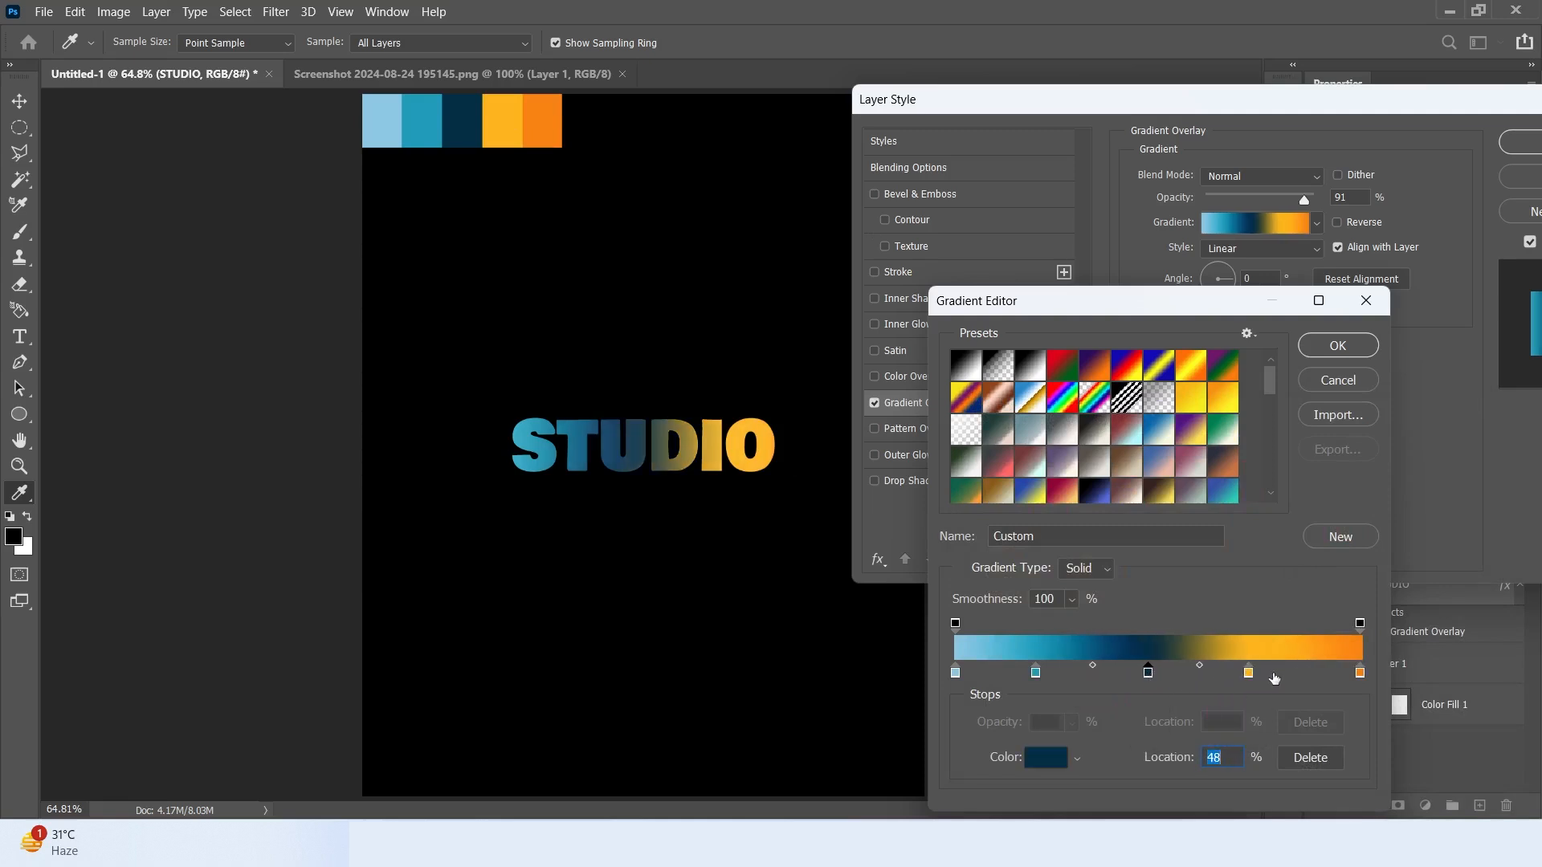
{"action": "left_click_drag", "start_coordinate": [1249, 674], "coordinate": [1260, 675]}
{"action": "left_click_drag", "start_coordinate": [1148, 673], "coordinate": [1158, 675]}
{"action": "left_click", "coordinate": [1034, 673]}
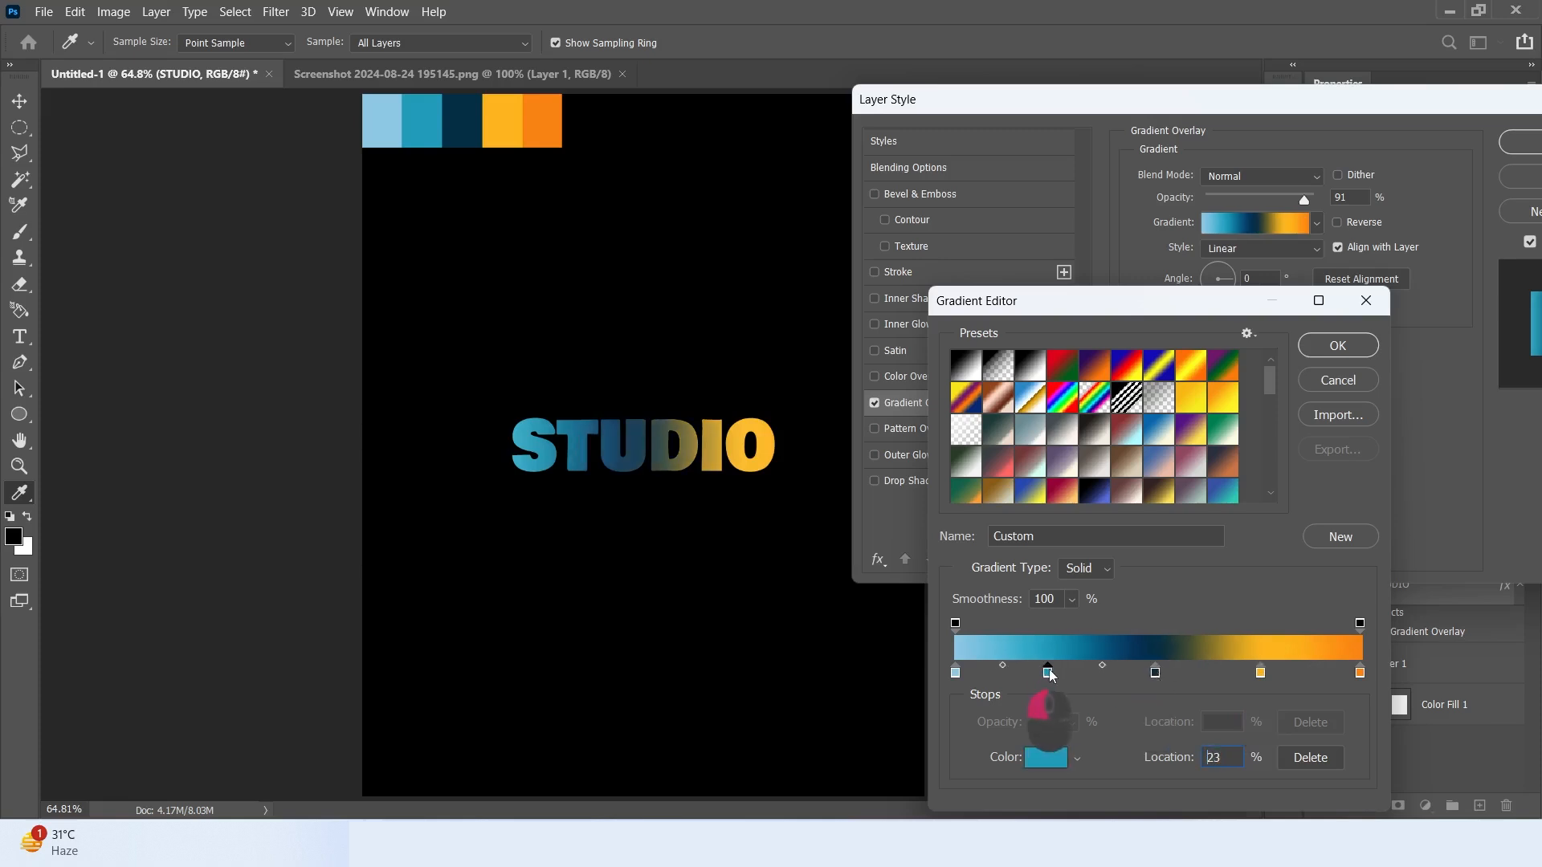
{"action": "left_click_drag", "start_coordinate": [1035, 673], "coordinate": [1056, 673]}
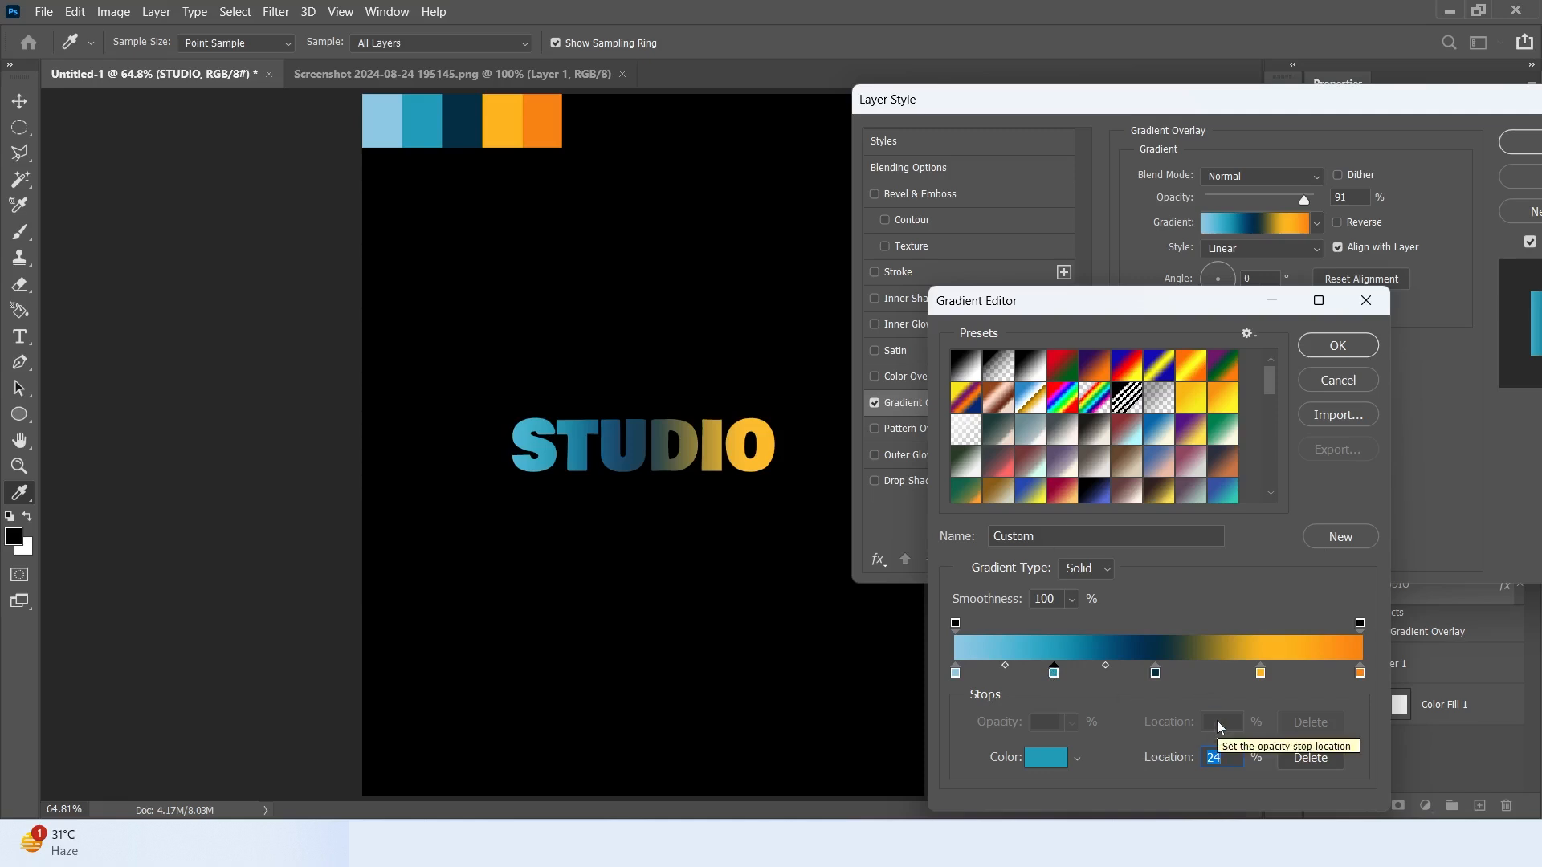
{"action": "left_click", "coordinate": [1330, 341]}
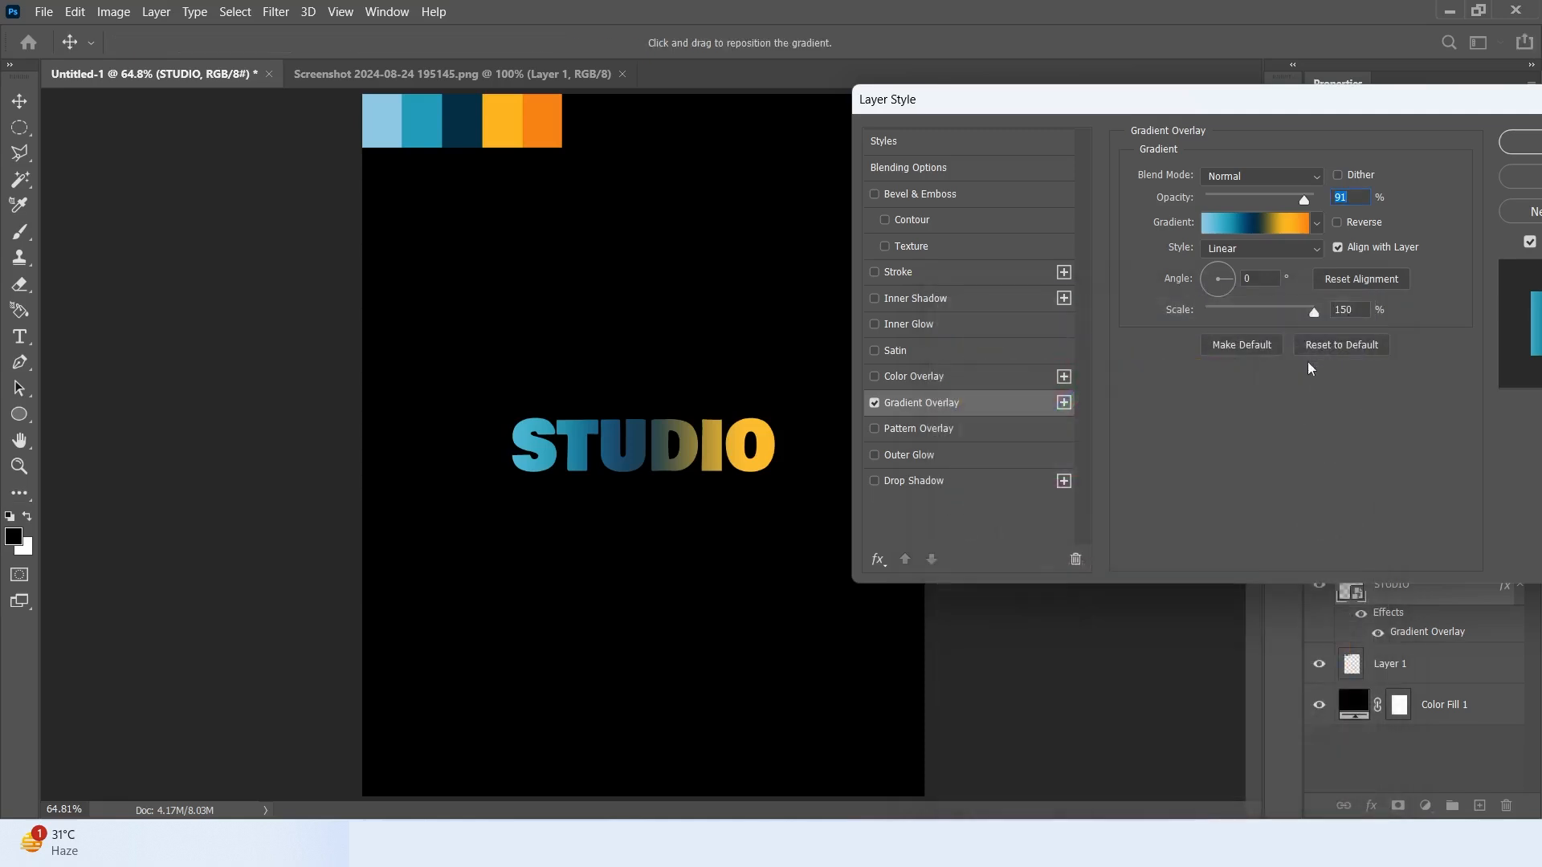
Set the gradient overlay's angle to -3° and its scale to 126%, and apply the layer style
{"action": "left_click", "coordinate": [1219, 261]}
{"action": "left_click", "coordinate": [1233, 281]}
{"action": "left_click", "coordinate": [1261, 279]}
{"action": "double_click", "coordinate": [1262, 280]}
{"action": "type", "text": "3"}
{"action": "left_click_drag", "start_coordinate": [1314, 312], "coordinate": [1294, 320]}
{"action": "left_click_drag", "start_coordinate": [1137, 107], "coordinate": [1029, 73]}
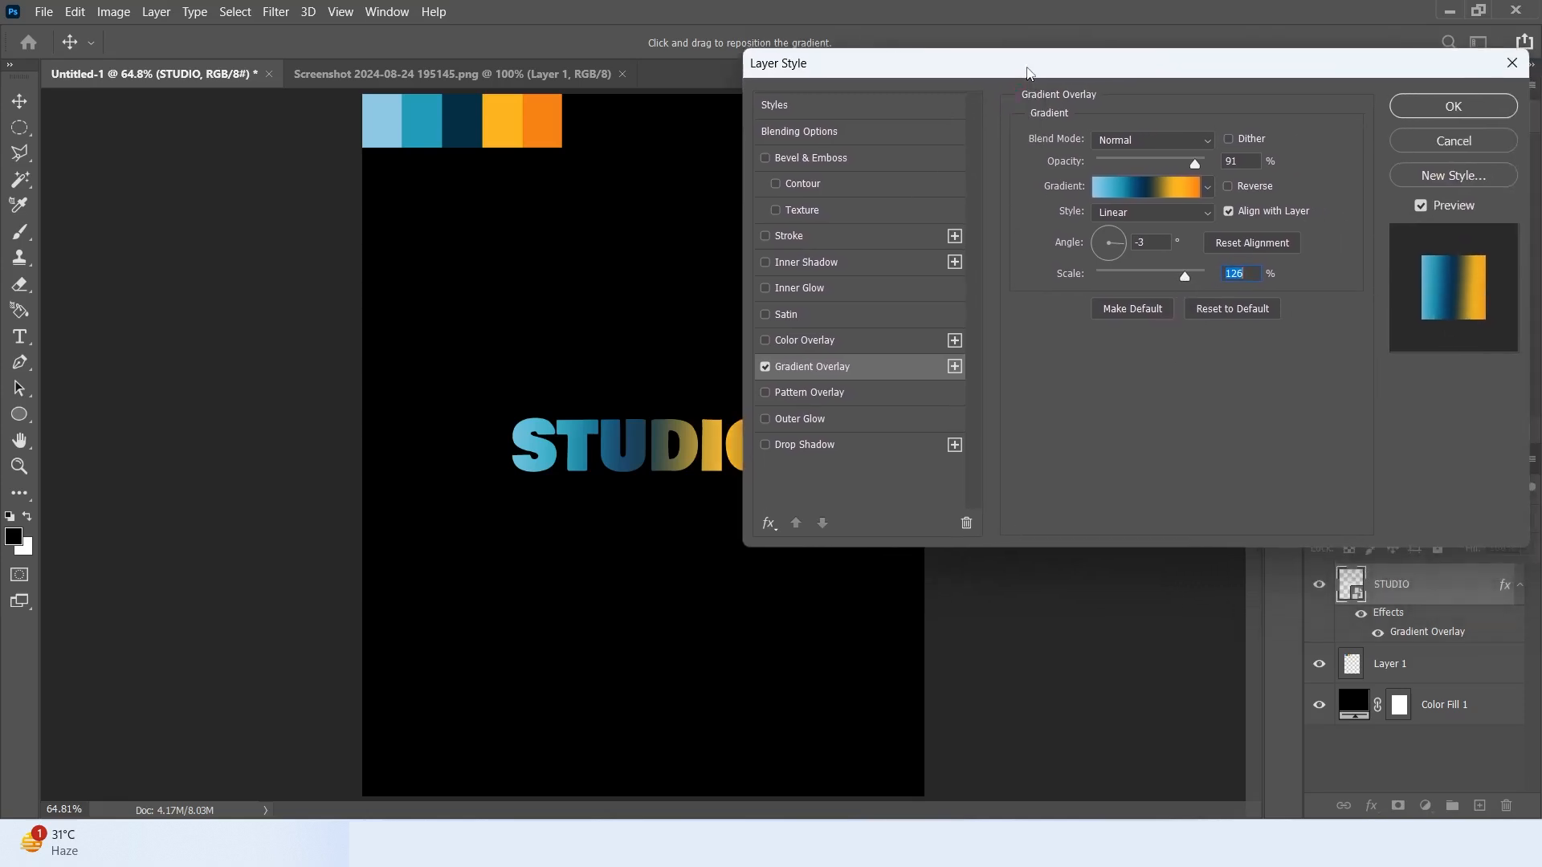
{"action": "left_click", "coordinate": [1451, 107]}
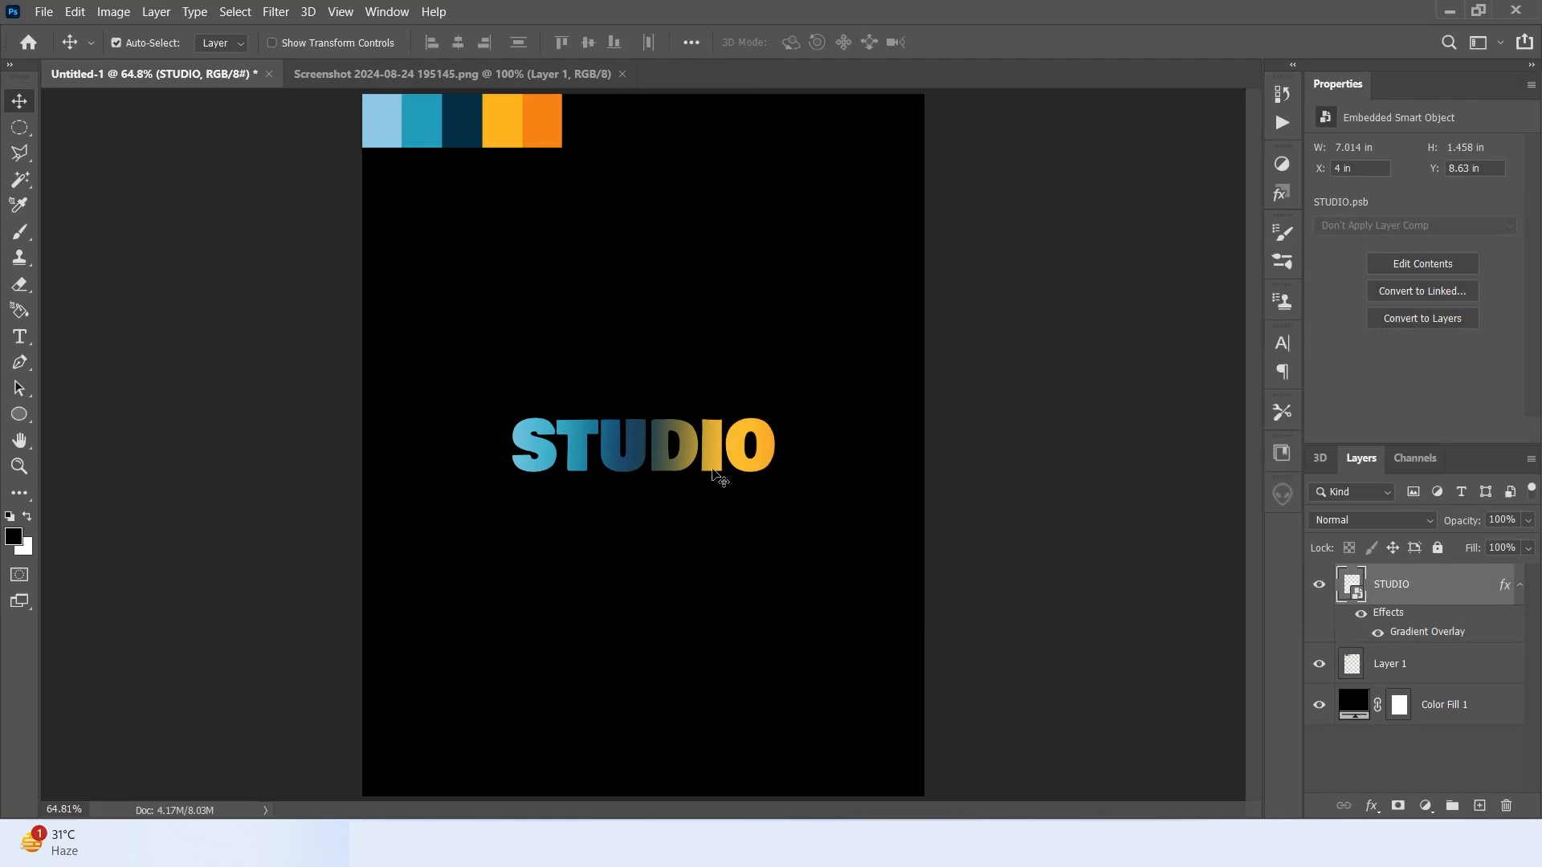
Hide the palette layer (Layer 1) and reorder it beneath the Color Fill 1 background
{"action": "left_click", "coordinate": [1520, 586]}
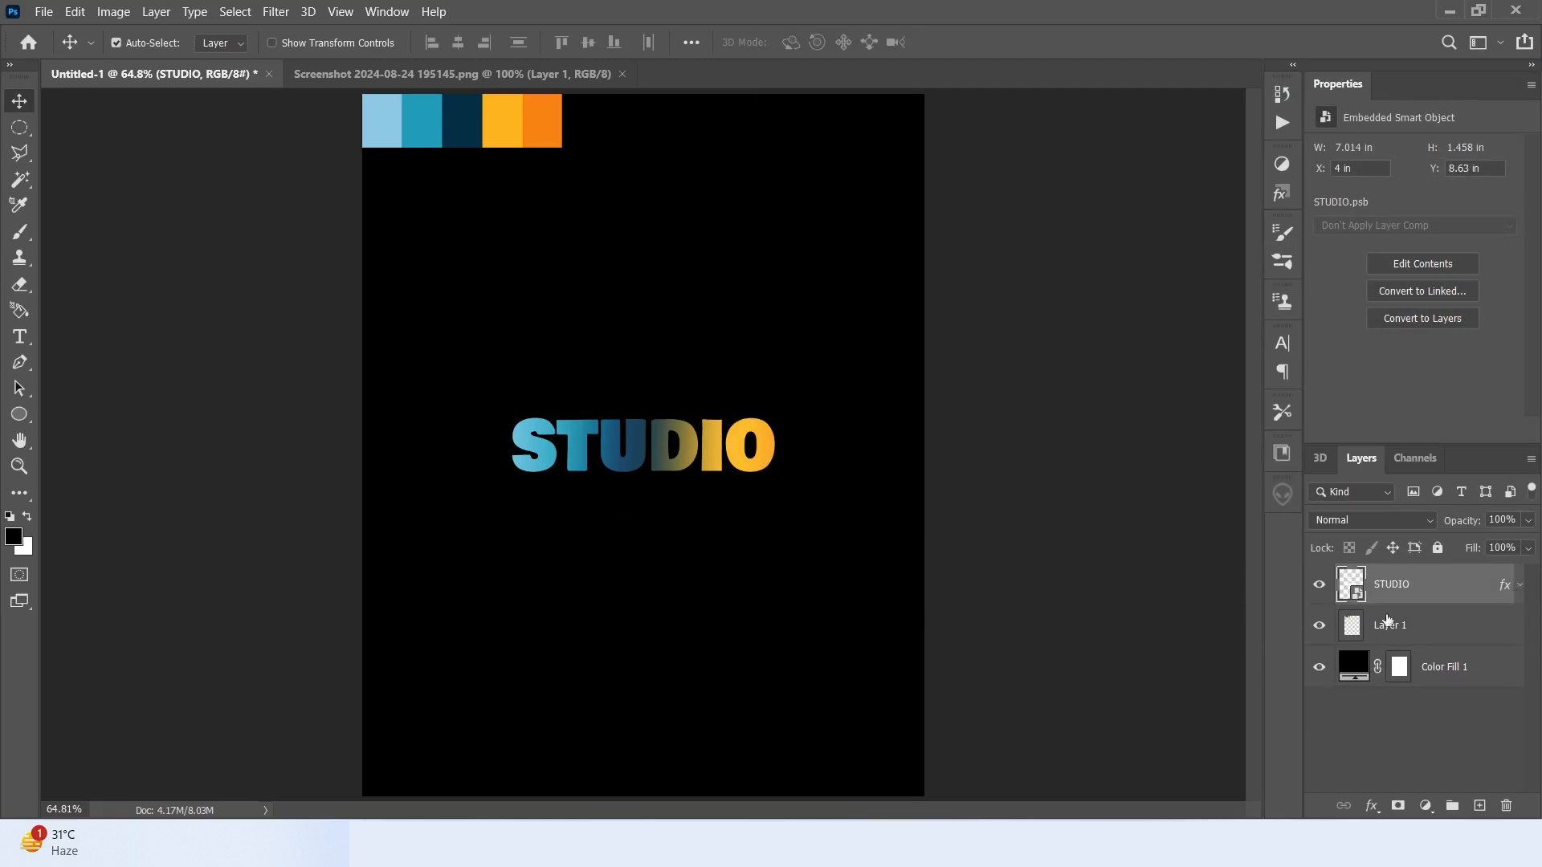
{"action": "left_click", "coordinate": [1319, 626]}
{"action": "left_click_drag", "start_coordinate": [1385, 639], "coordinate": [1377, 706]}
Copy a thin rectangular strip along the bottom edge of the STUDIO lettering to a new layer
{"action": "left_click", "coordinate": [1394, 590]}
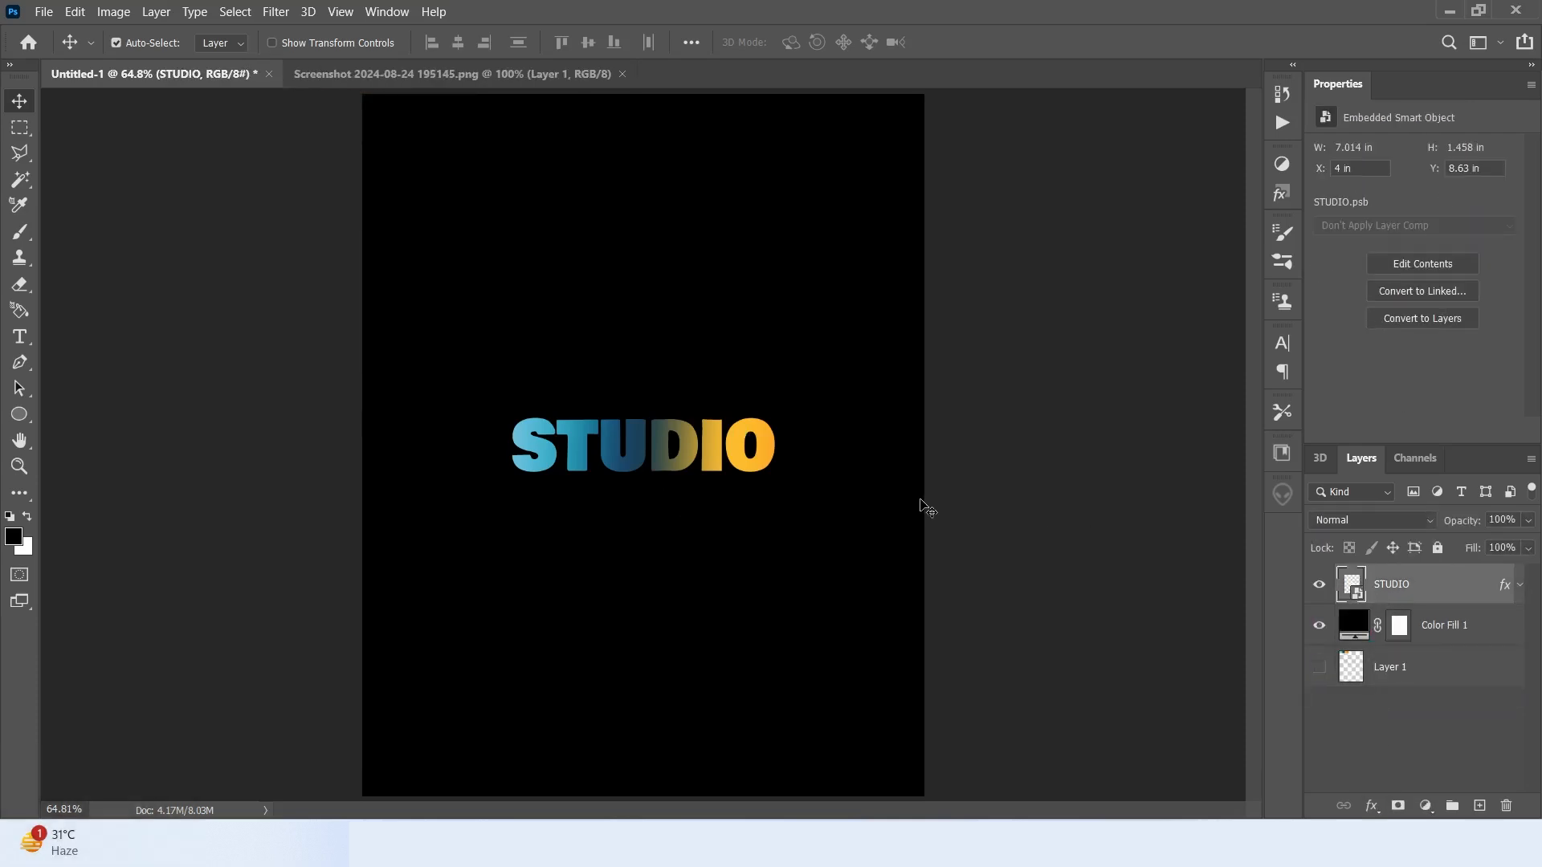
{"action": "key", "text": "z"}
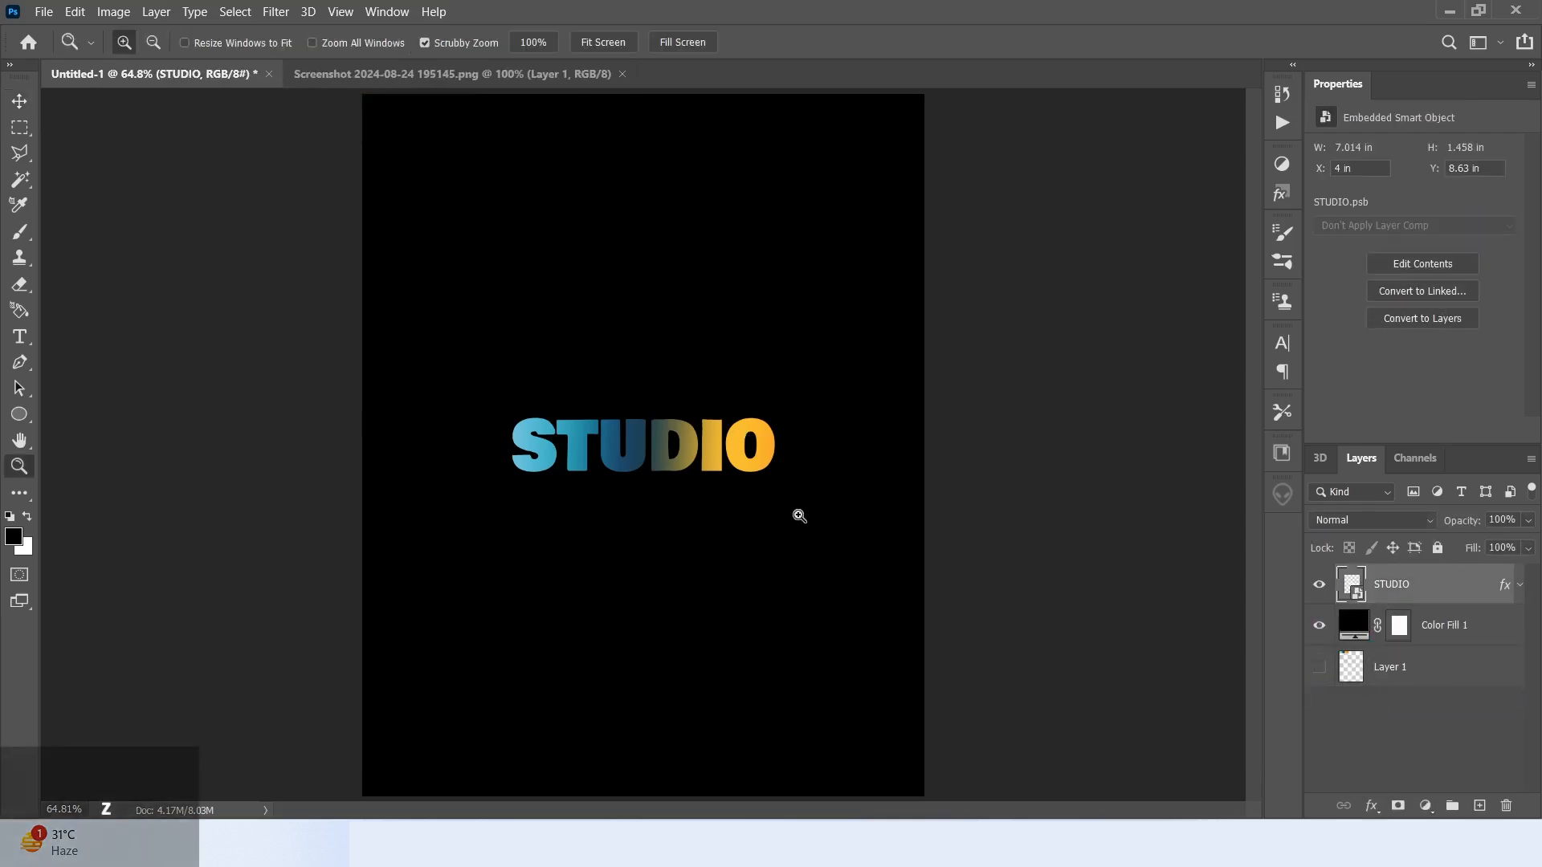
{"action": "left_click", "coordinate": [651, 477]}
{"action": "left_click", "coordinate": [644, 480]}
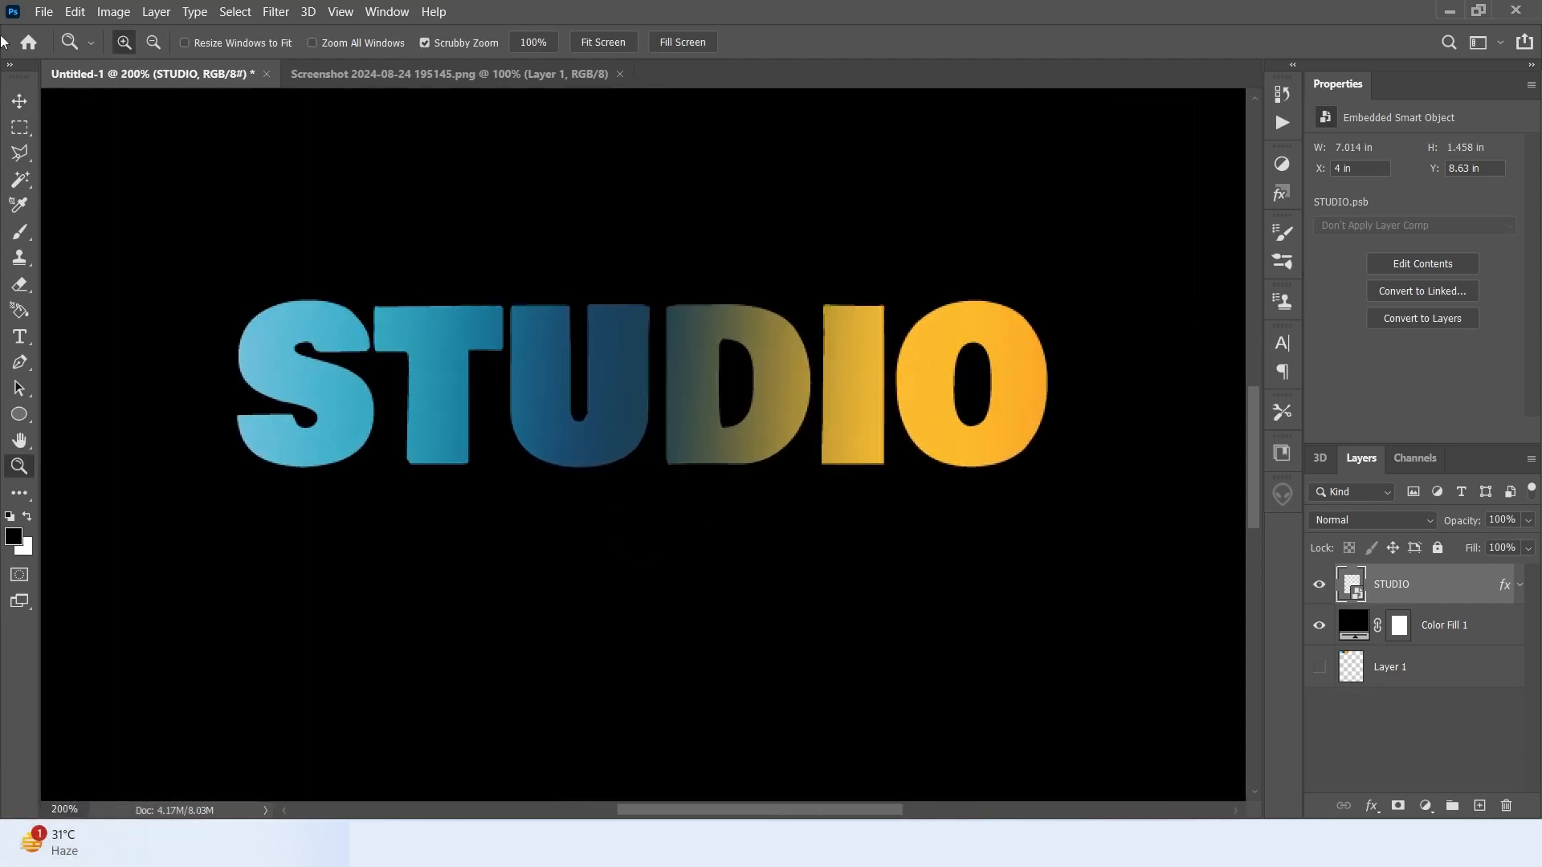
{"action": "left_click", "coordinate": [19, 128]}
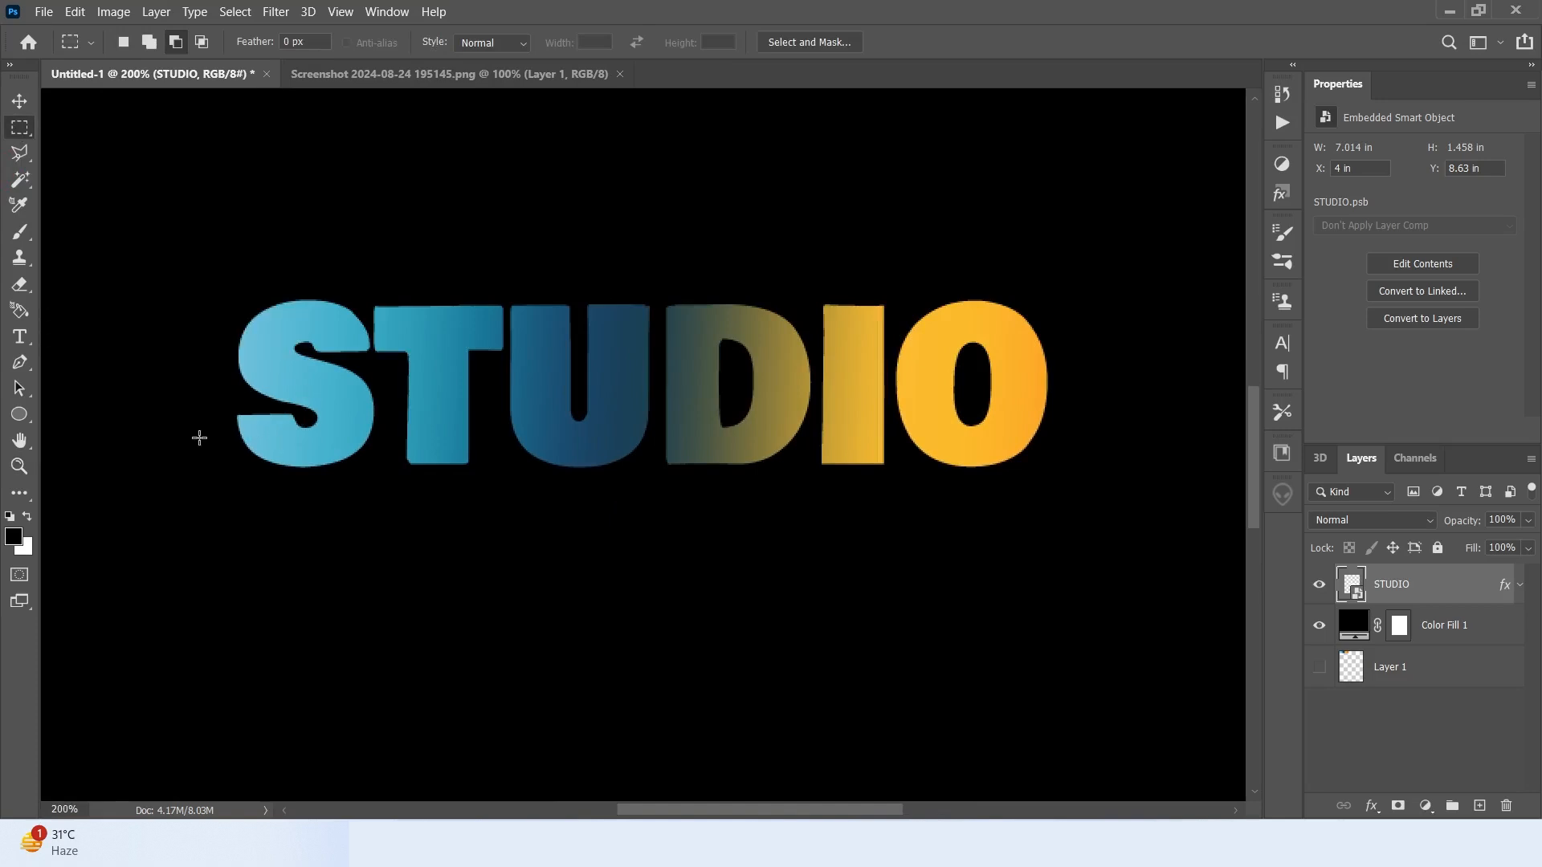
{"action": "left_click_drag", "start_coordinate": [201, 443], "coordinate": [1088, 506]}
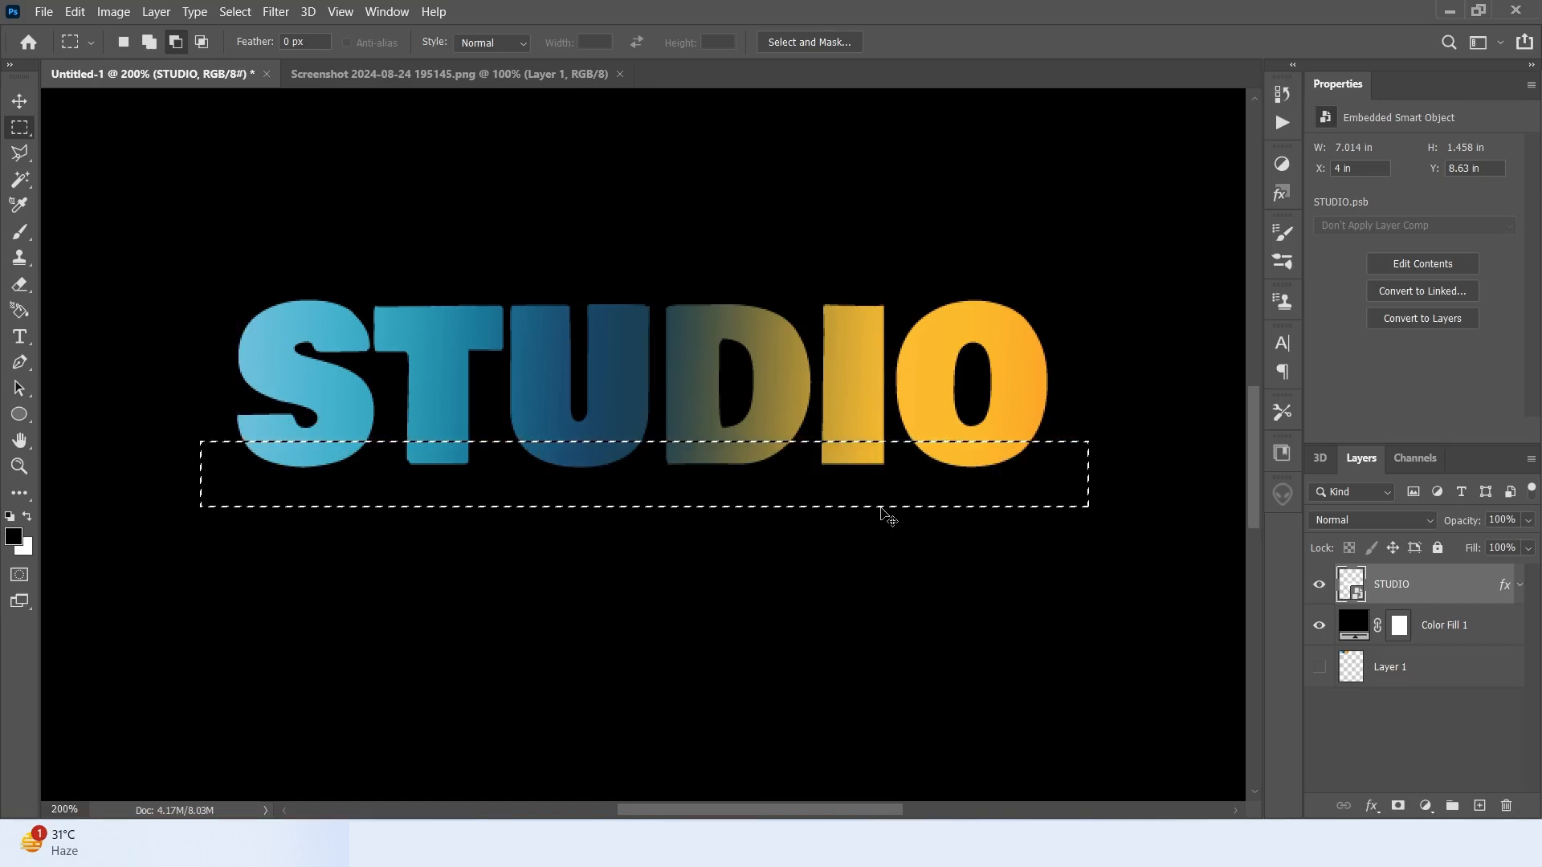
{"action": "key", "text": "ctrl+j"}
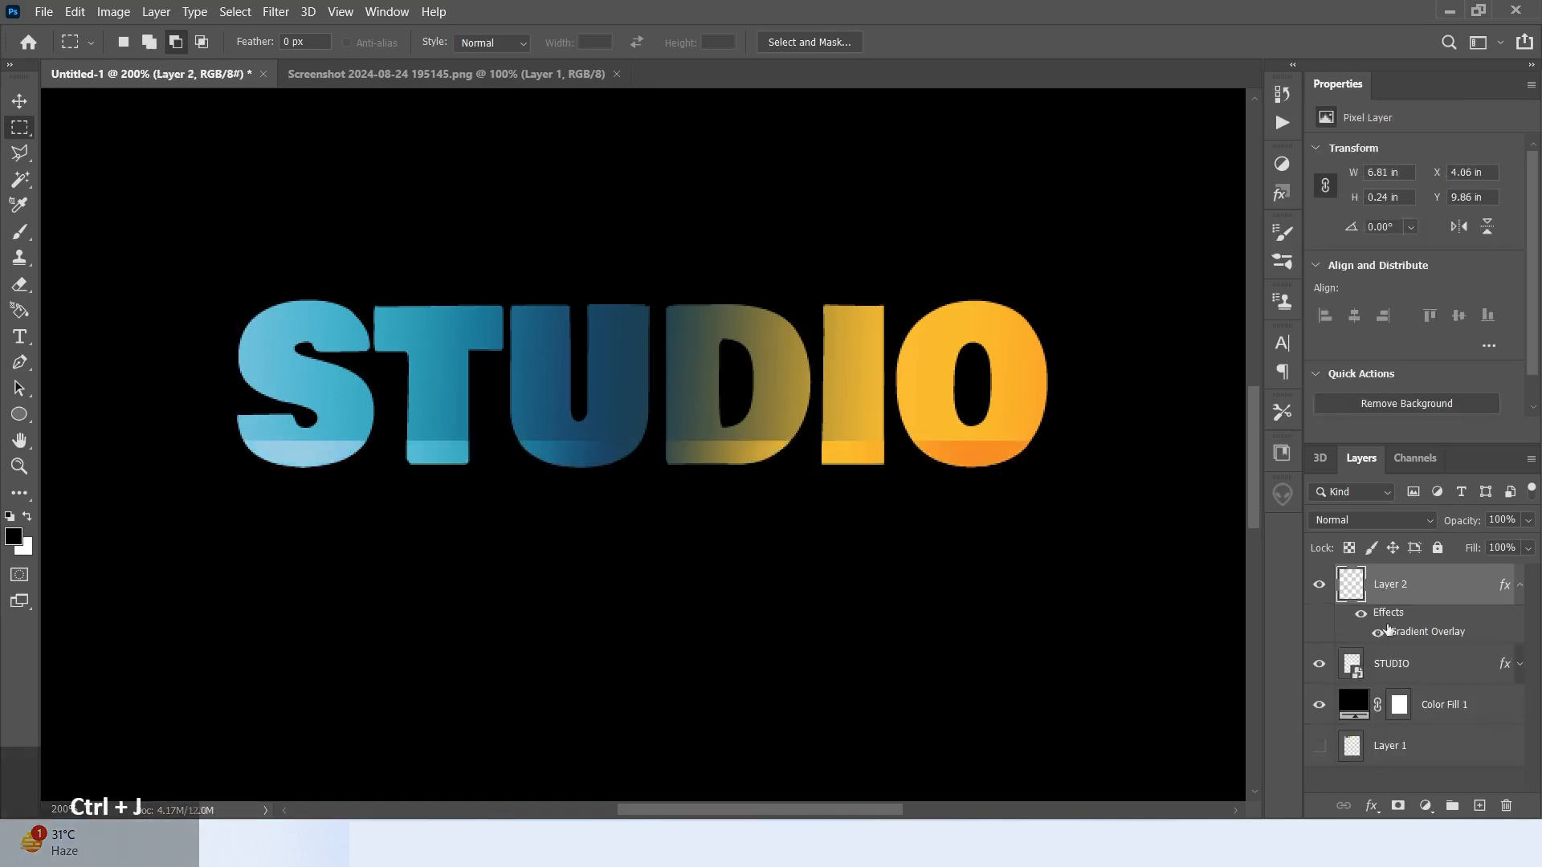
{"action": "left_click", "coordinate": [1519, 587]}
Stretch the copied strip straight down past the bottom of the canvas with Free Transform, to a height of about 10.89 in
{"action": "key", "text": "v"}
{"action": "key", "text": "ctrl+0"}
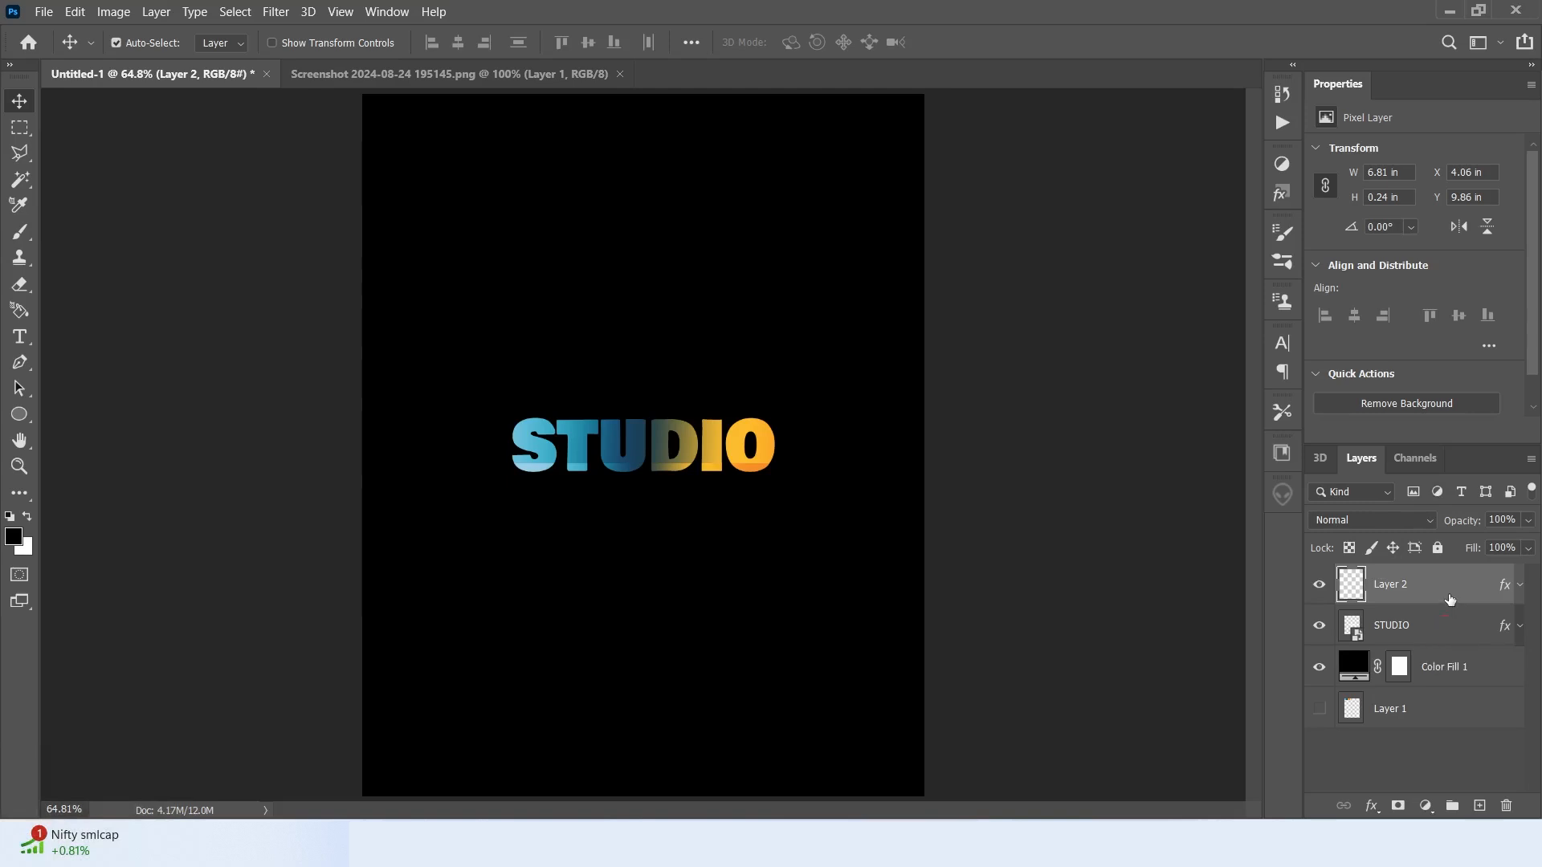
{"action": "key", "text": "ctrl+t"}
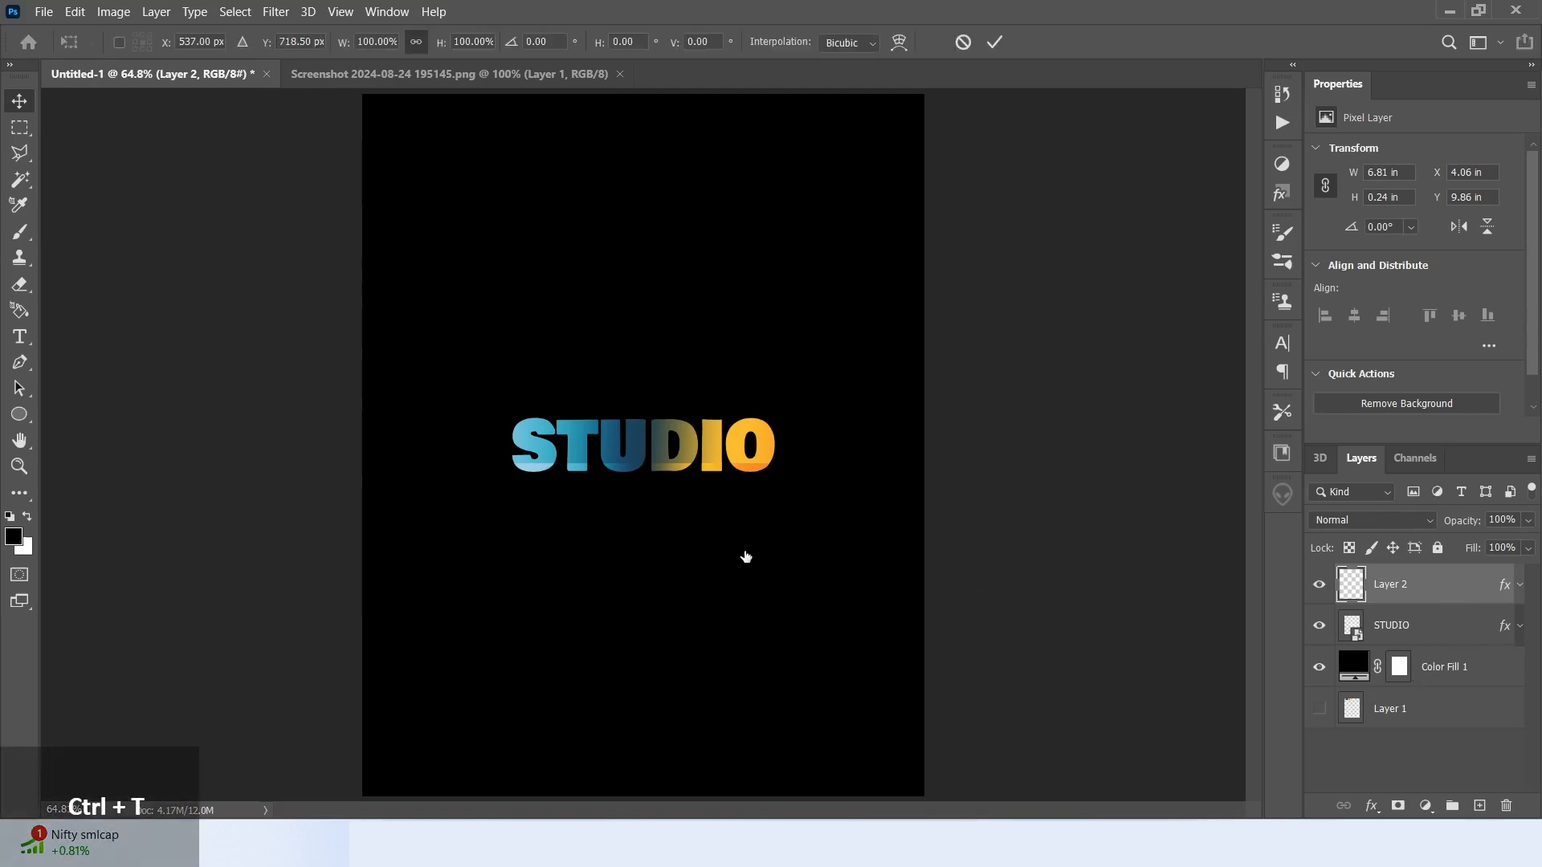
{"action": "key", "text": "ctrl+z"}
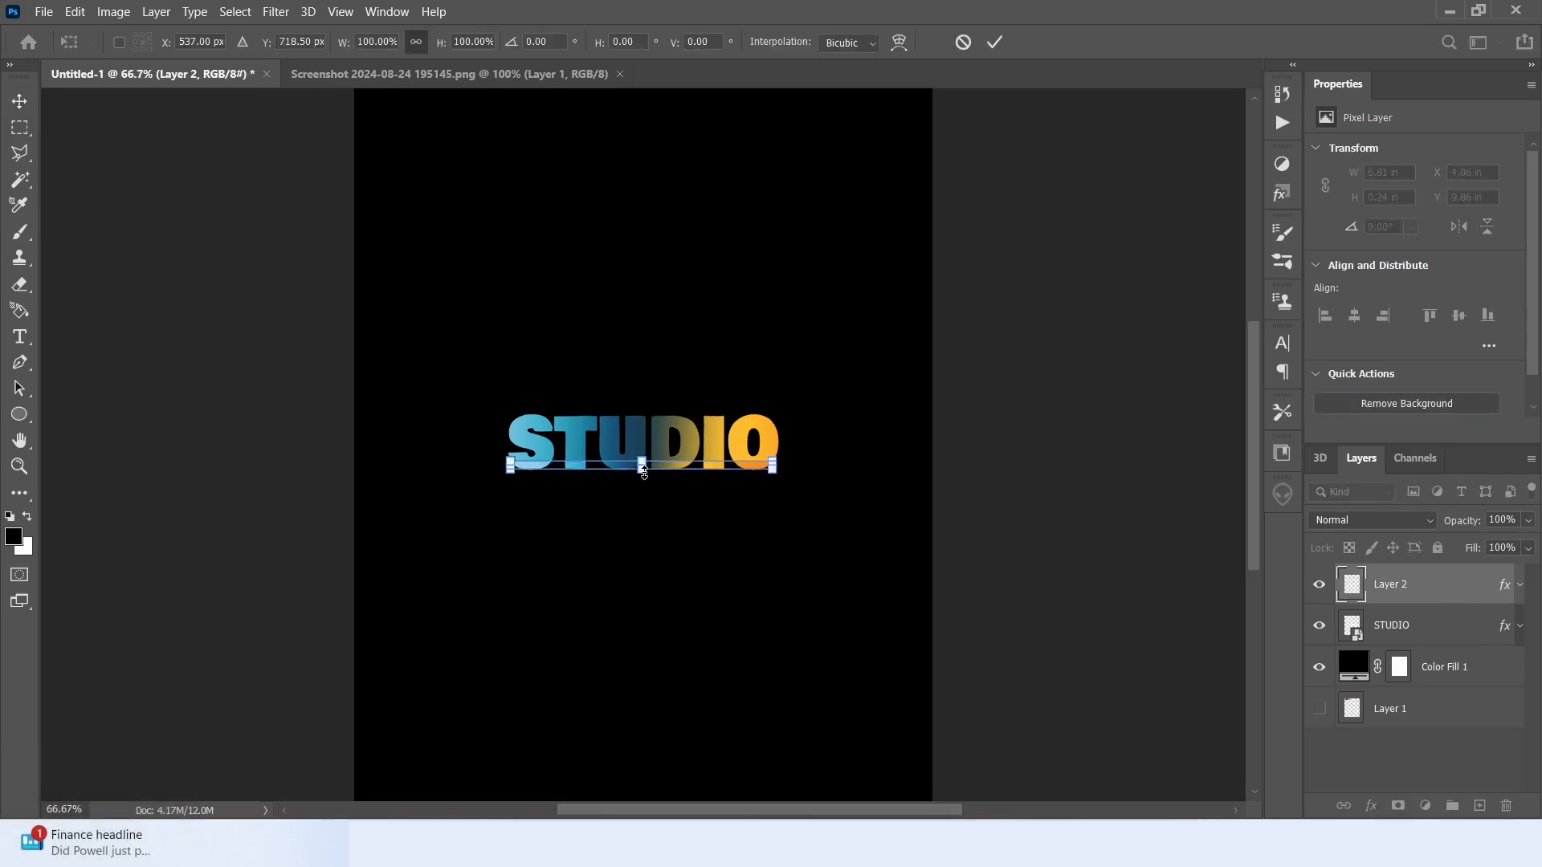
{"action": "left_click_drag", "start_coordinate": [644, 479], "coordinate": [640, 653]}
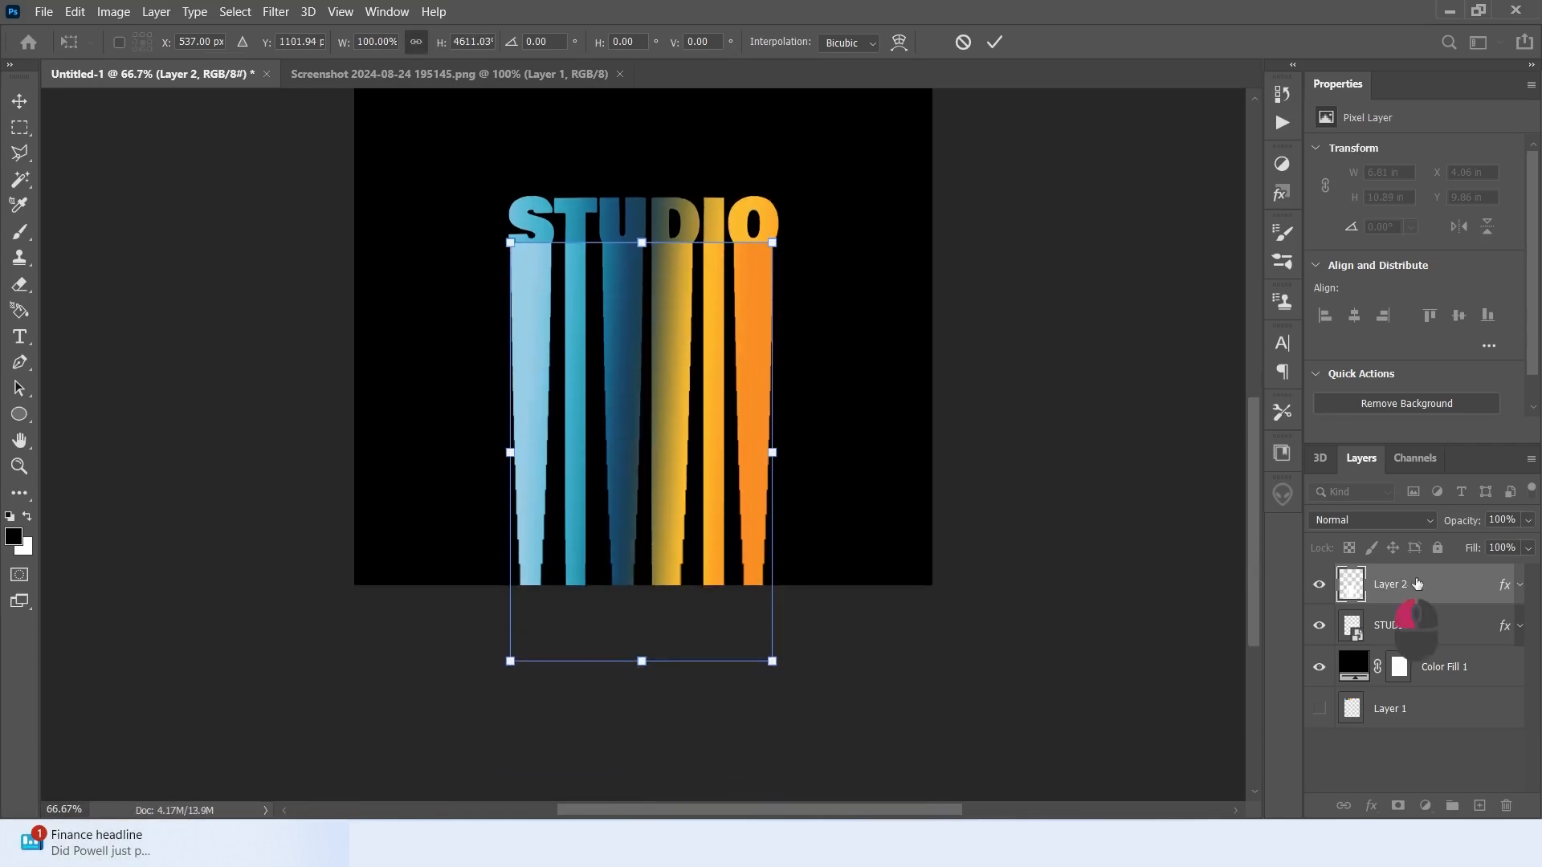
{"action": "key", "text": "Return"}
{"action": "left_click_drag", "start_coordinate": [1250, 620], "coordinate": [1250, 547]}
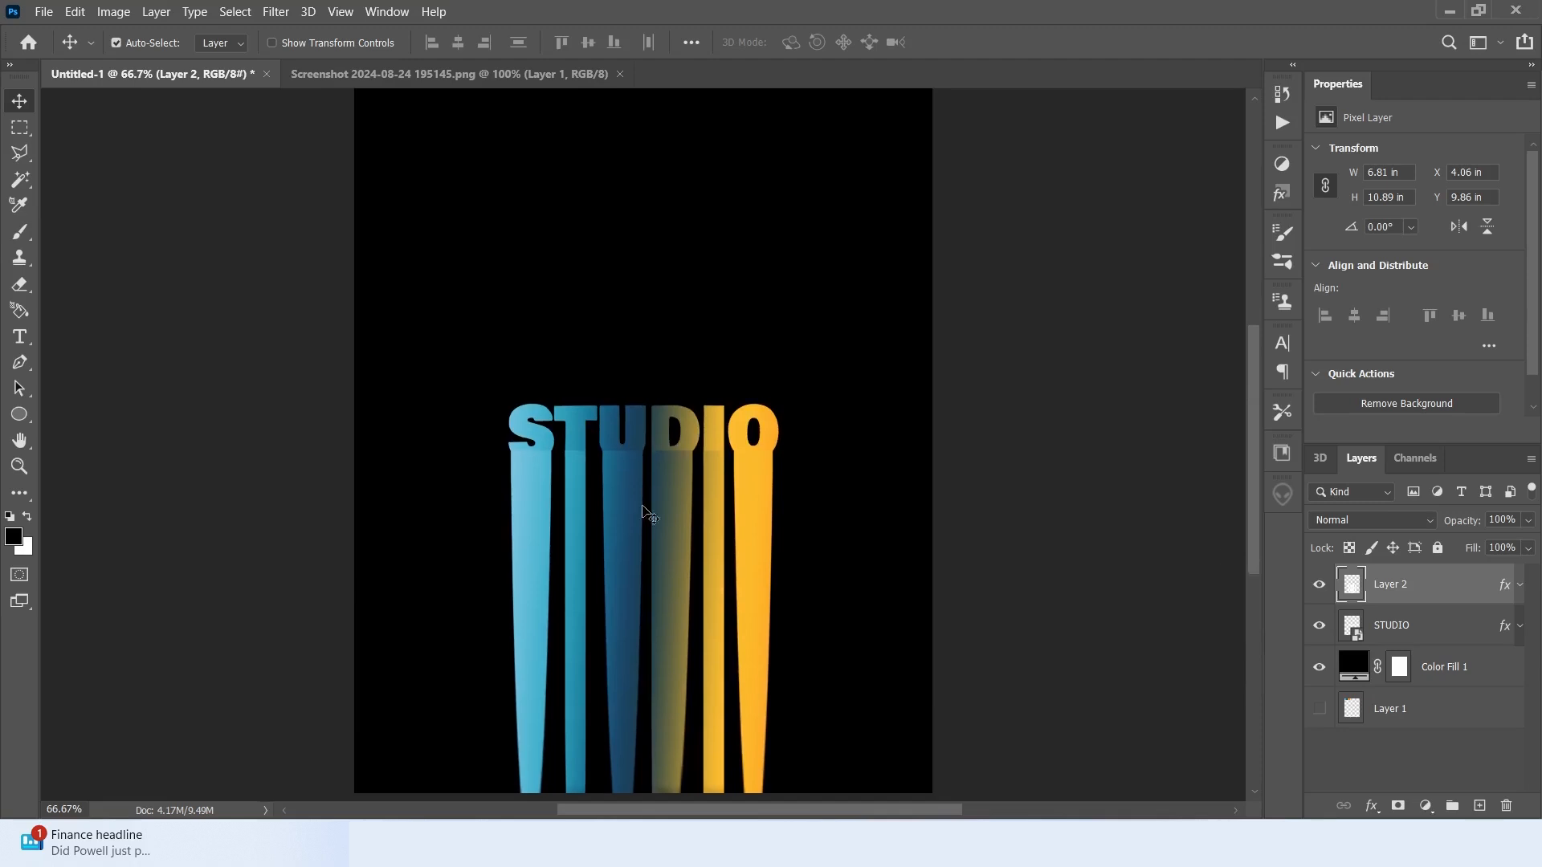
Convert the stretched strip layer to a smart object and apply a Motion Blur with angle -90° and distance 1481 pixels
{"action": "right_click", "coordinate": [1407, 581]}
{"action": "left_click", "coordinate": [1246, 256]}
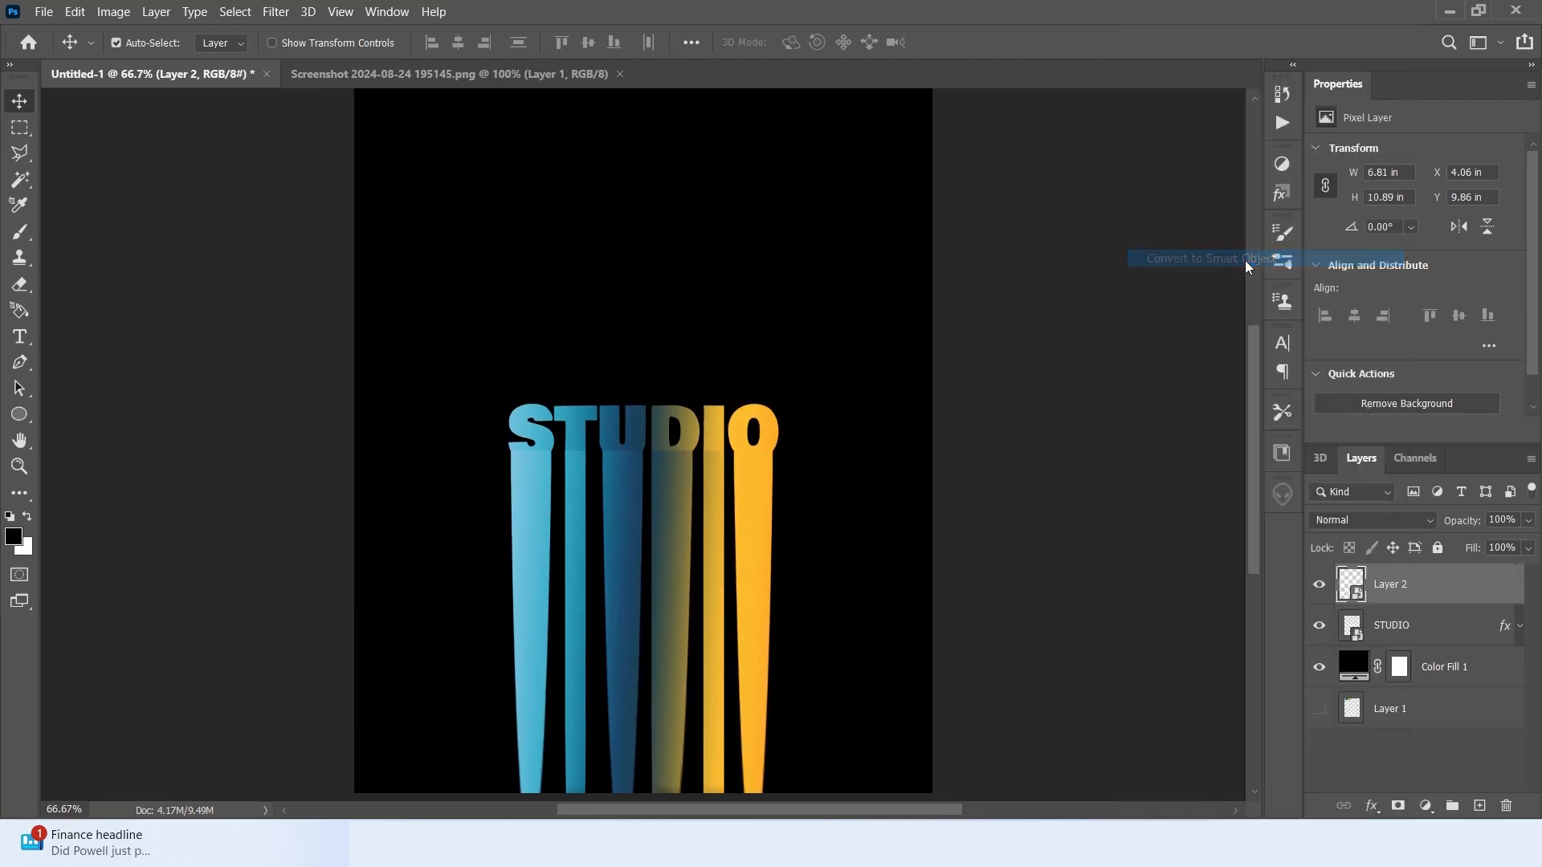
{"action": "left_click", "coordinate": [275, 11]}
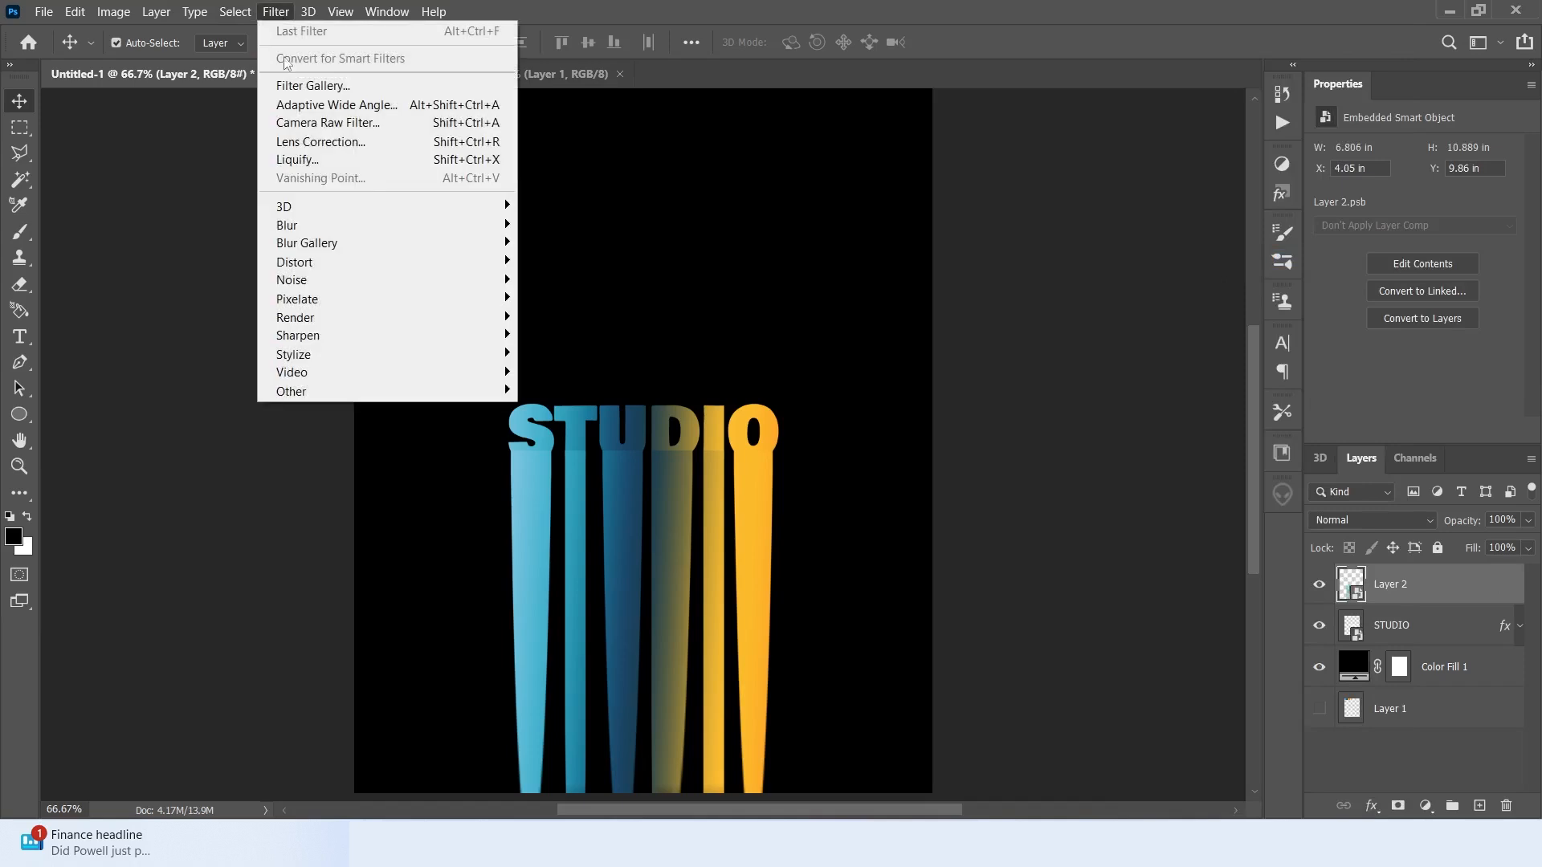
{"action": "mouse_move", "coordinate": [322, 225]}
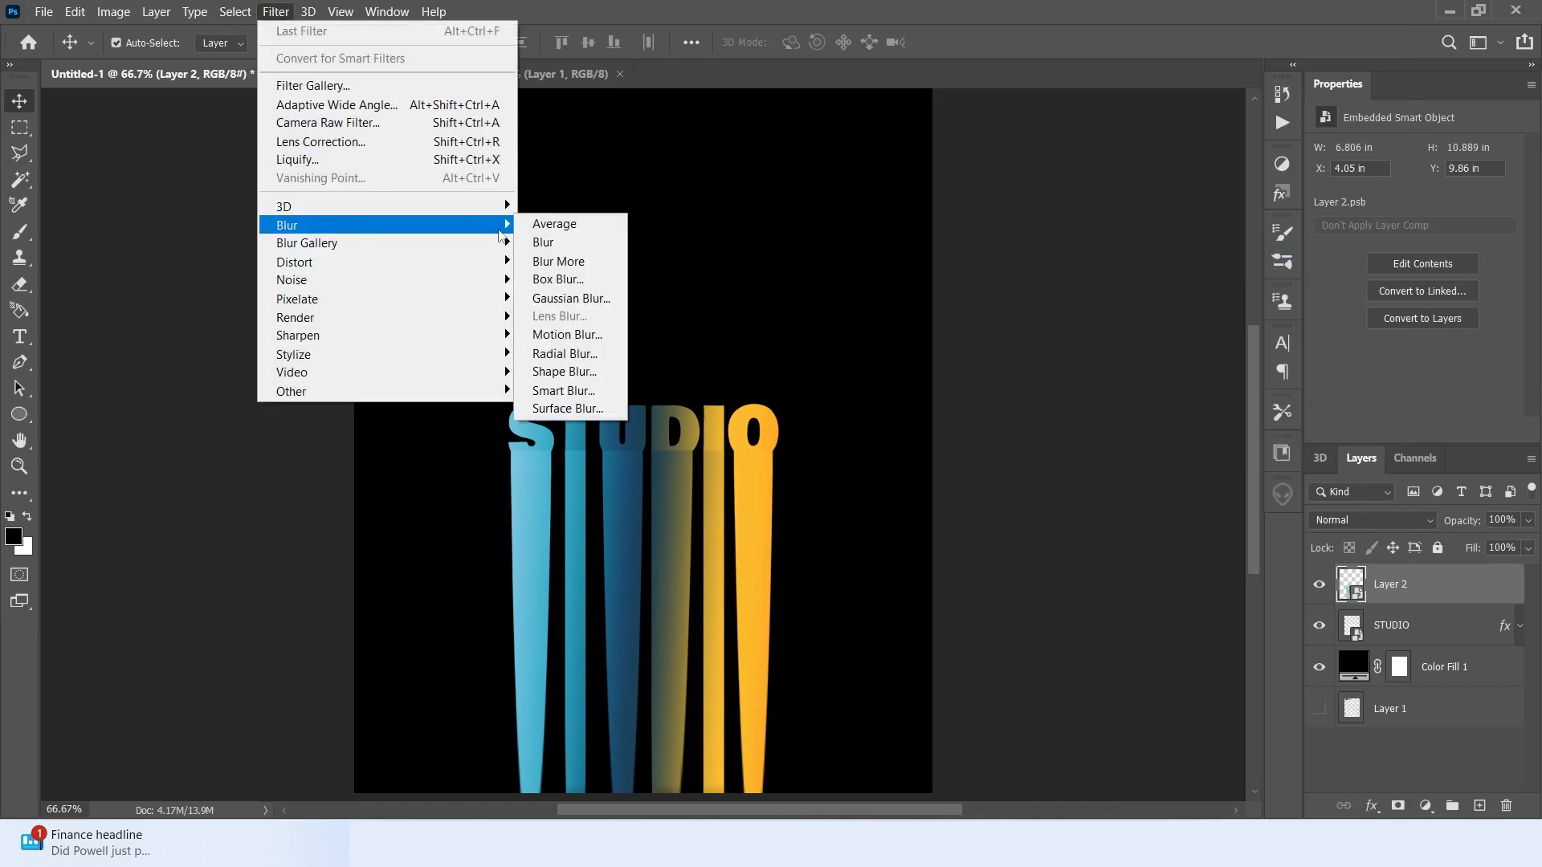
{"action": "left_click", "coordinate": [551, 335]}
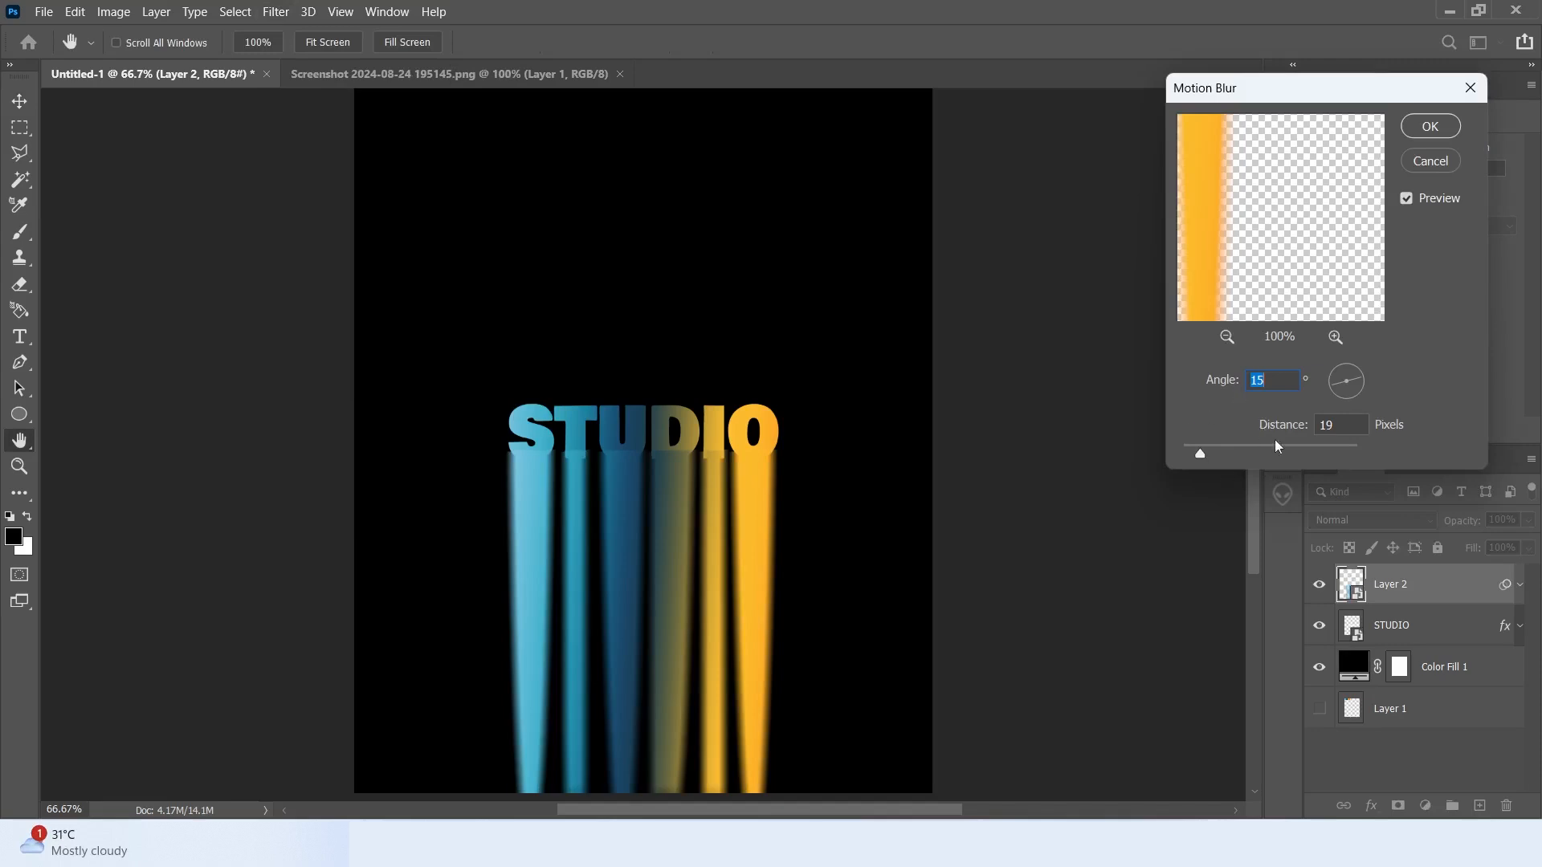
{"action": "type", "text": "-90"}
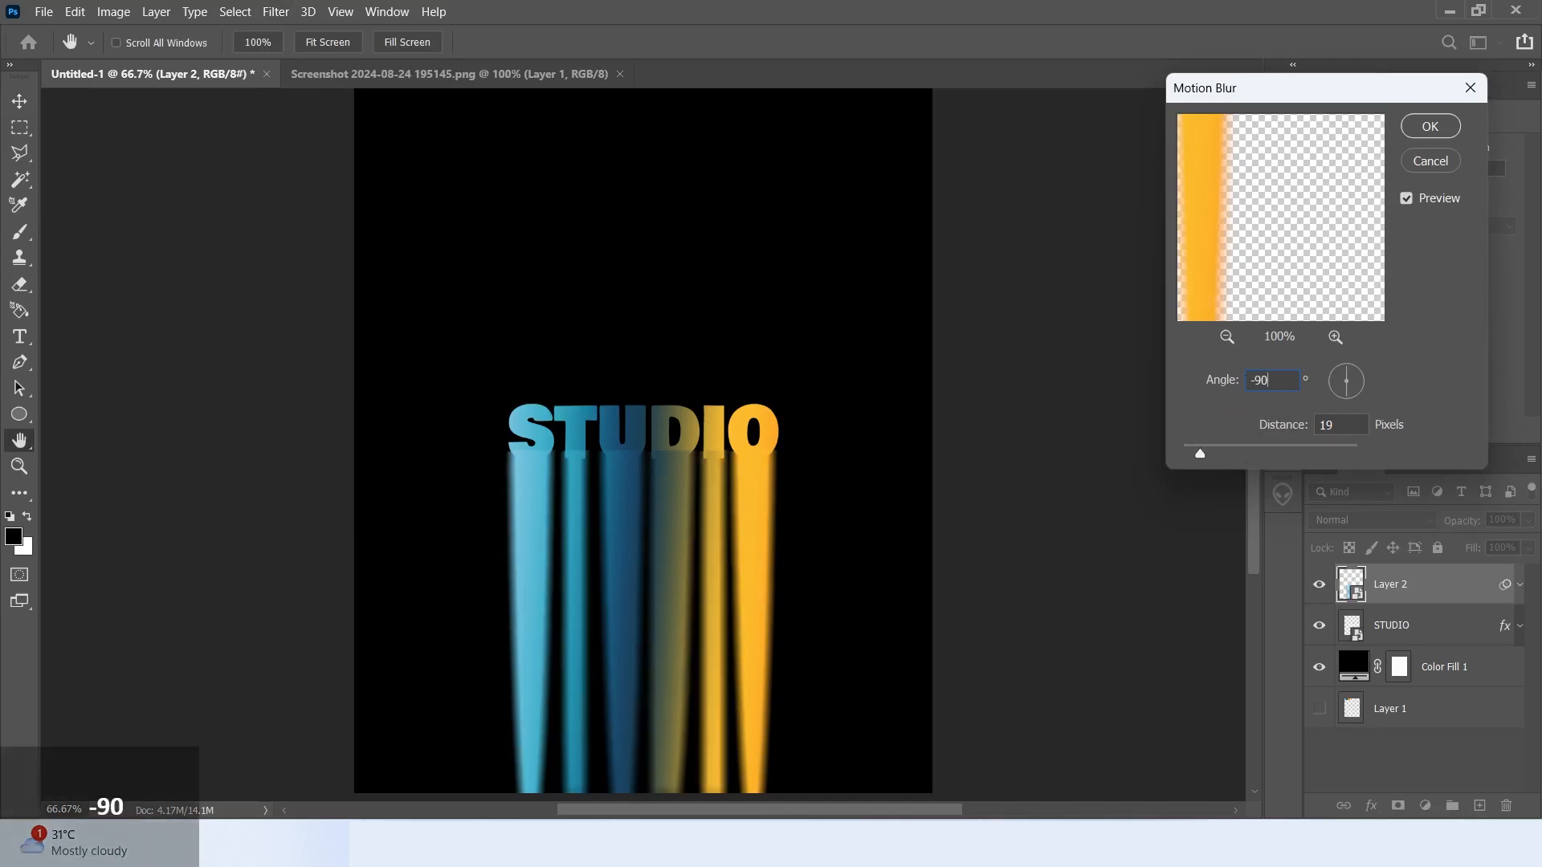
{"action": "left_click", "coordinate": [1399, 383]}
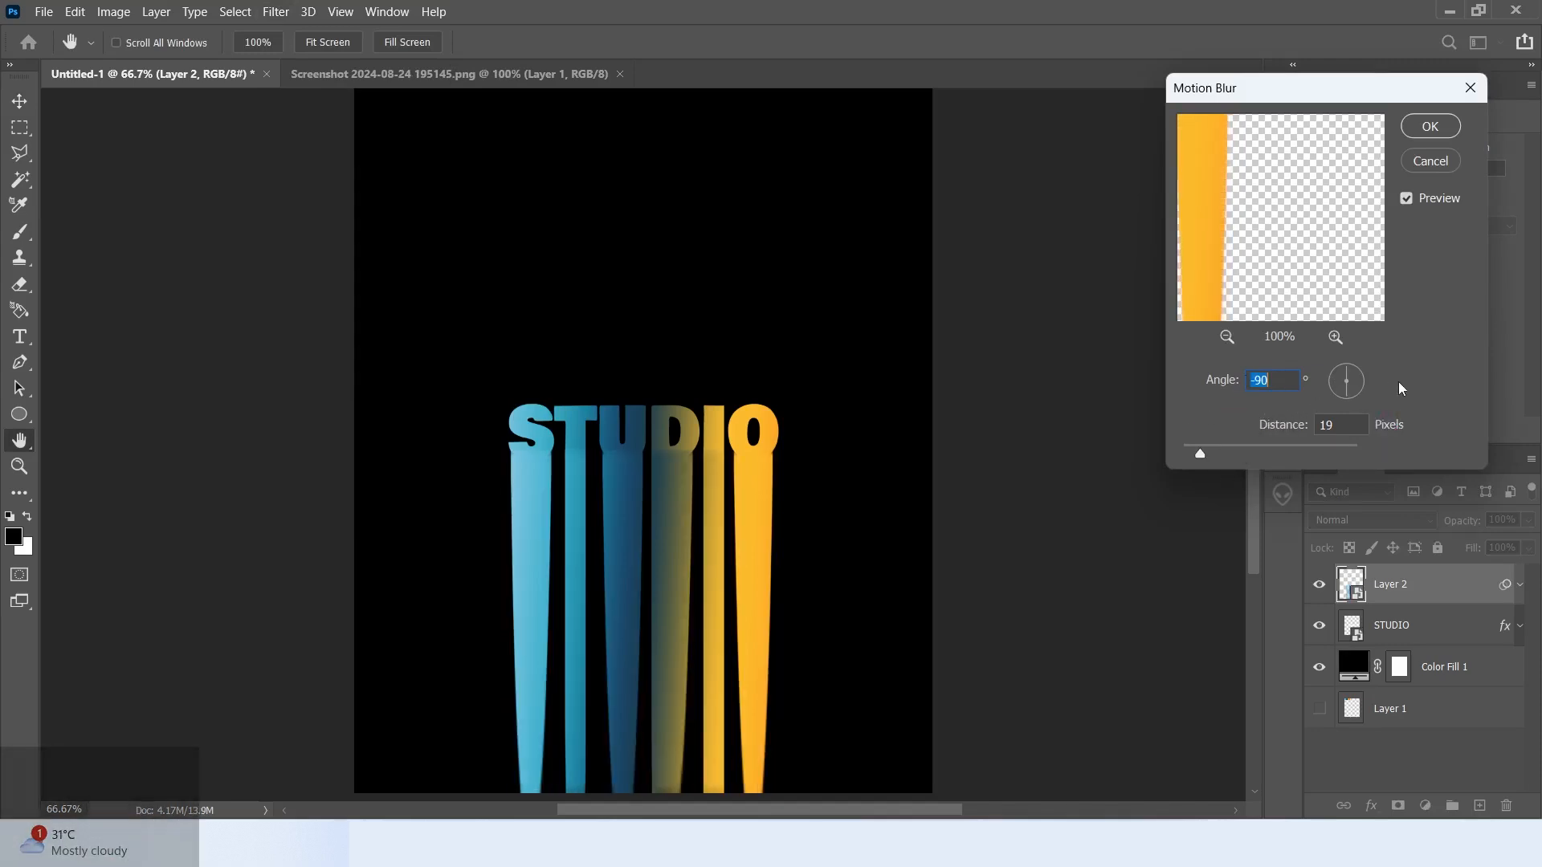
{"action": "left_click_drag", "start_coordinate": [1201, 456], "coordinate": [1299, 457]}
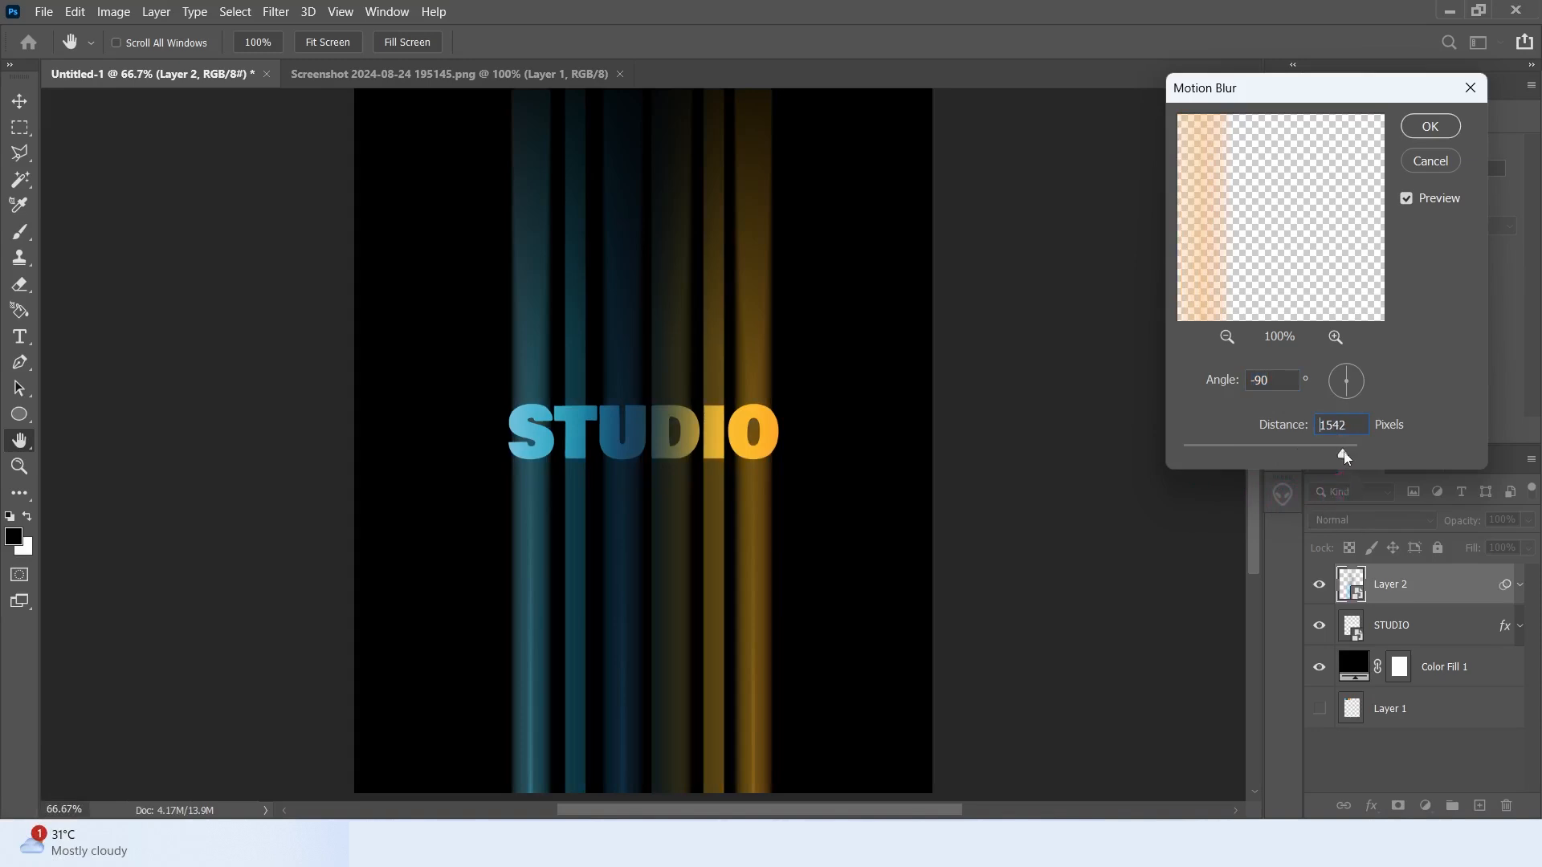
{"action": "left_click", "coordinate": [1347, 456]}
{"action": "left_click", "coordinate": [1431, 127]}
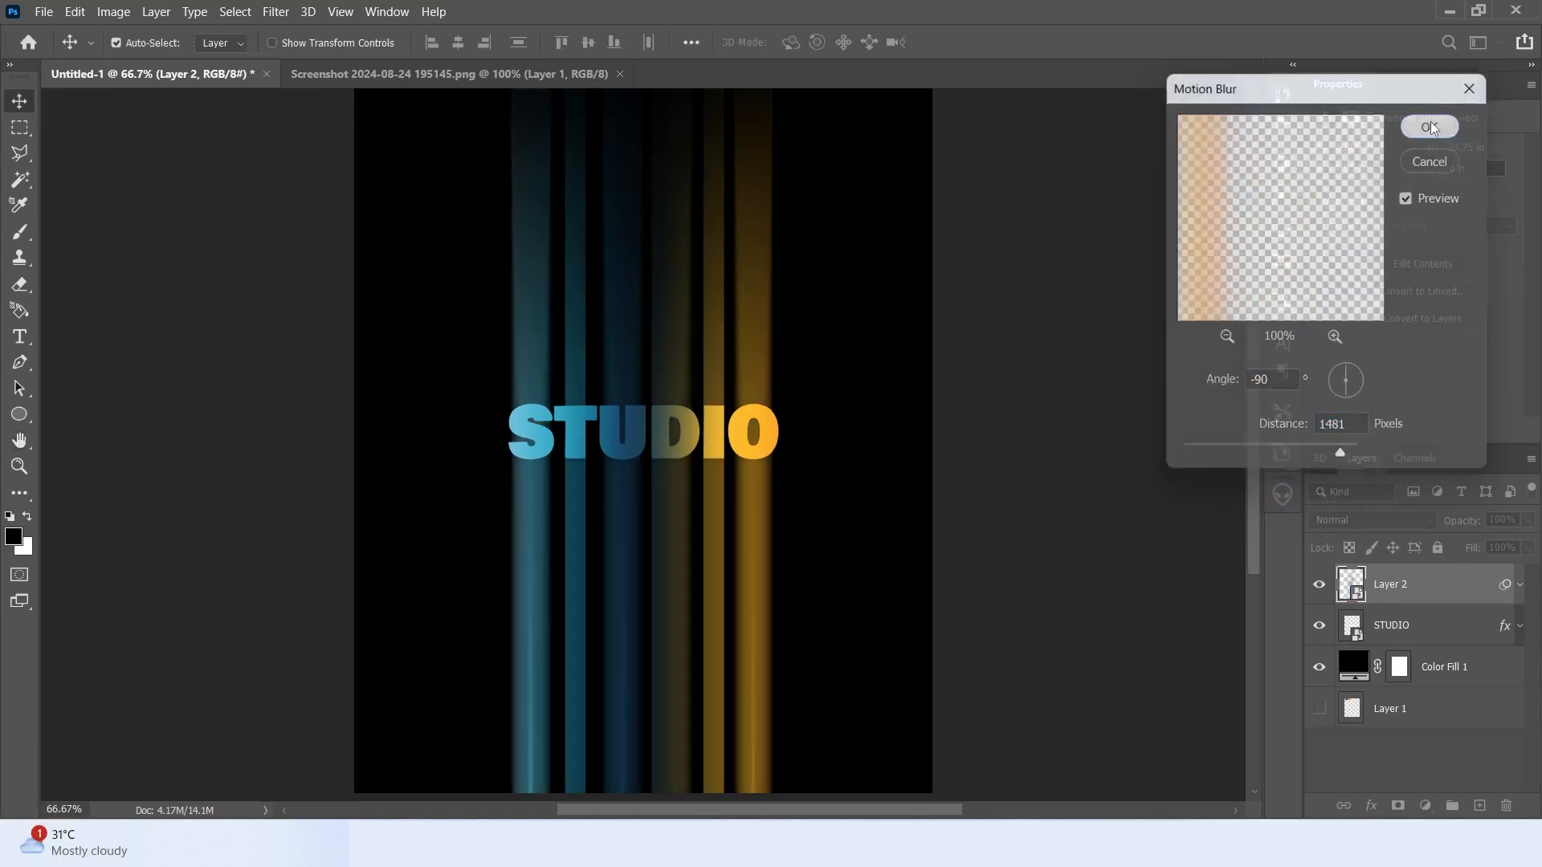
Duplicate the blurred Layer 2 twice and combine all three streak layers into one smart object
{"action": "left_click", "coordinate": [1520, 587]}
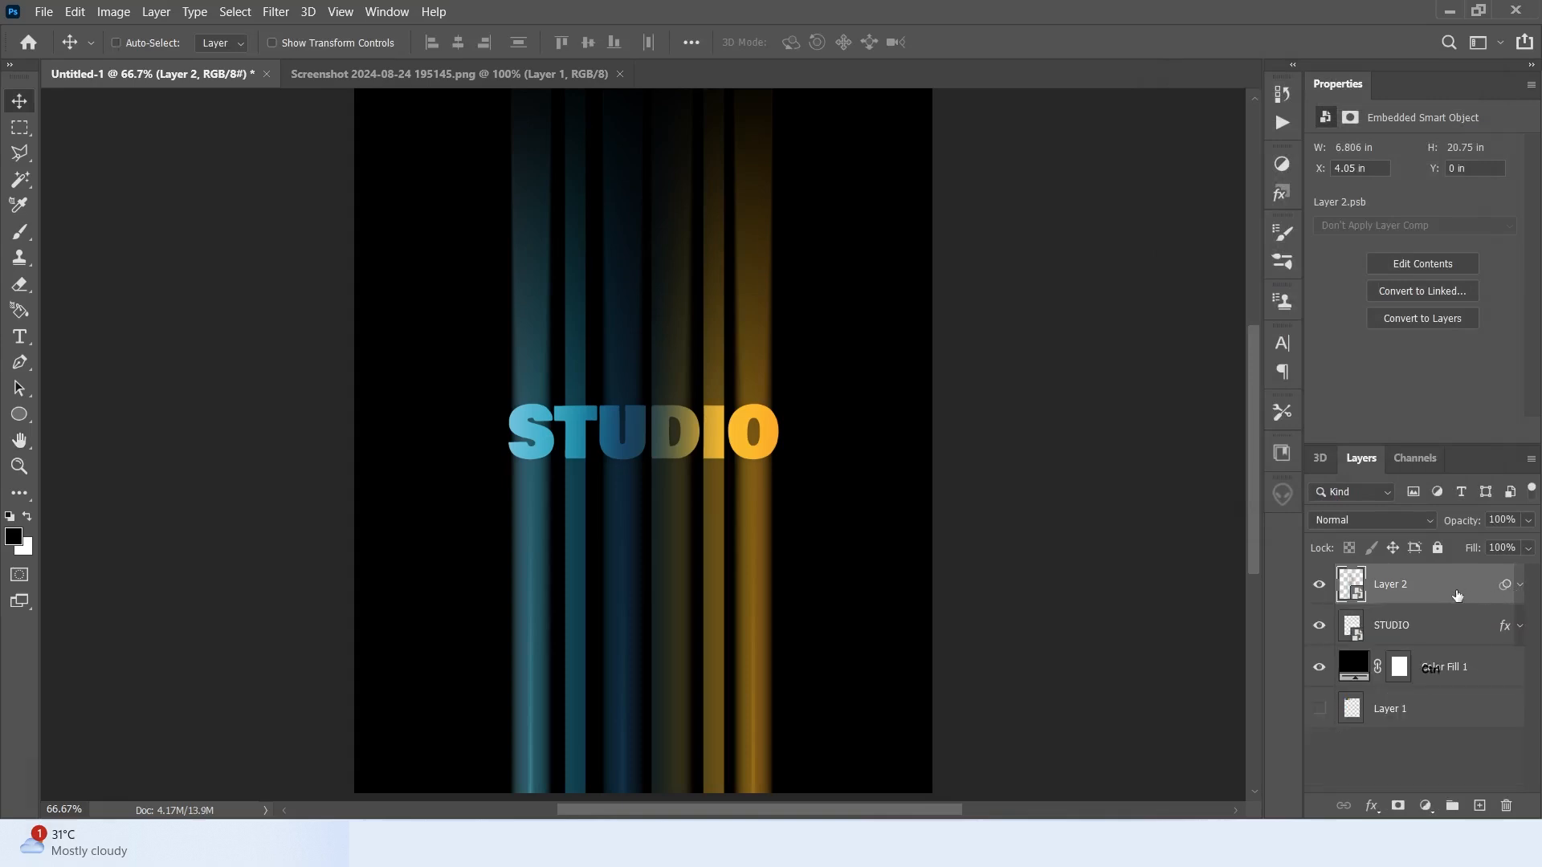
{"action": "key", "text": "ctrl+j"}
{"action": "key", "text": "ctrl+j"}
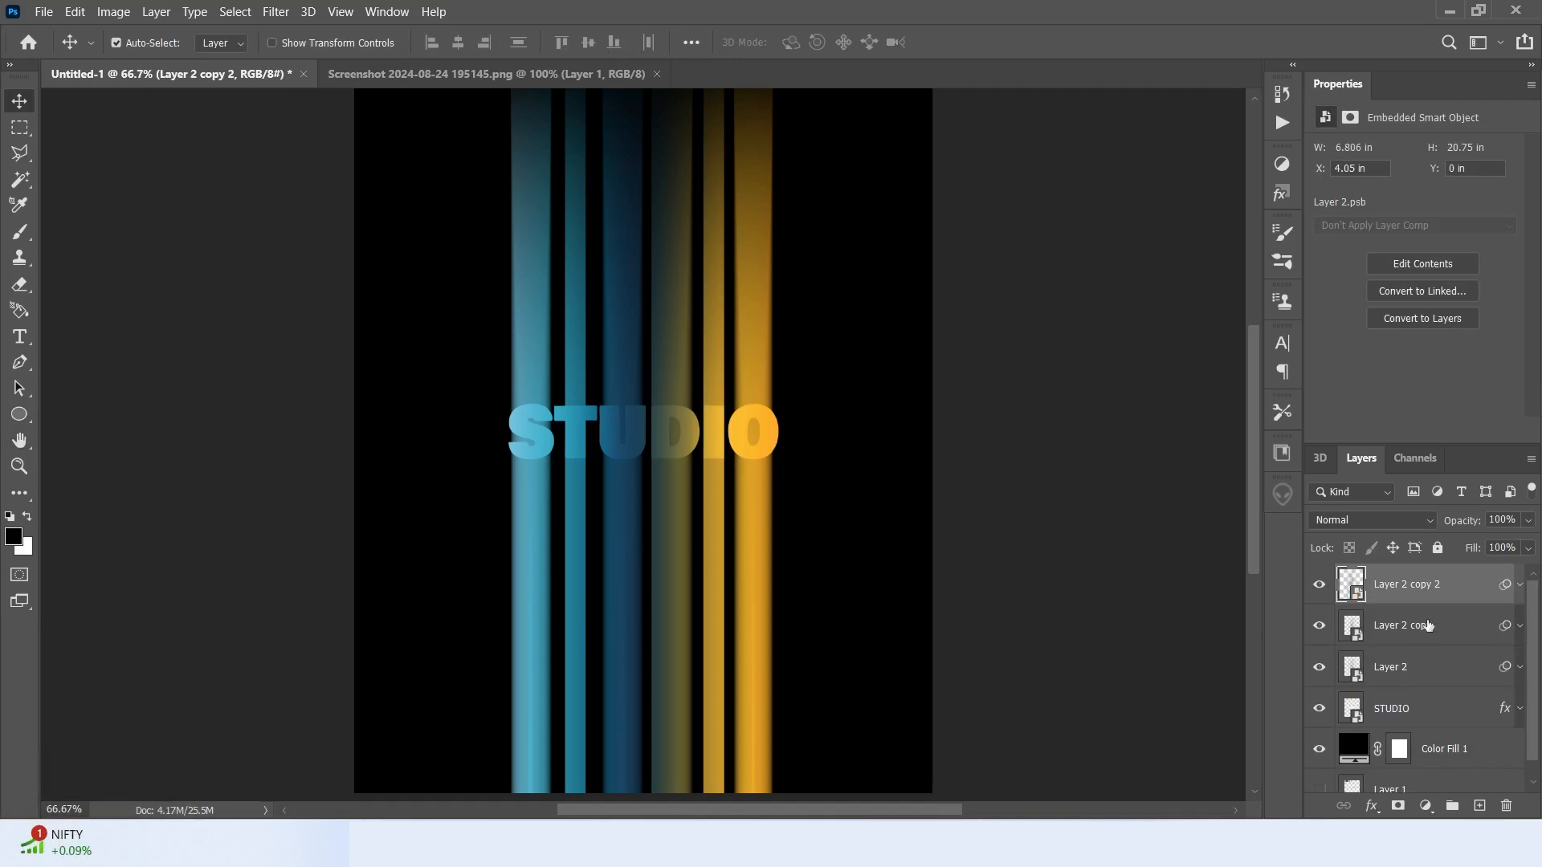
{"action": "left_click", "coordinate": [1430, 625], "text": "ctrl"}
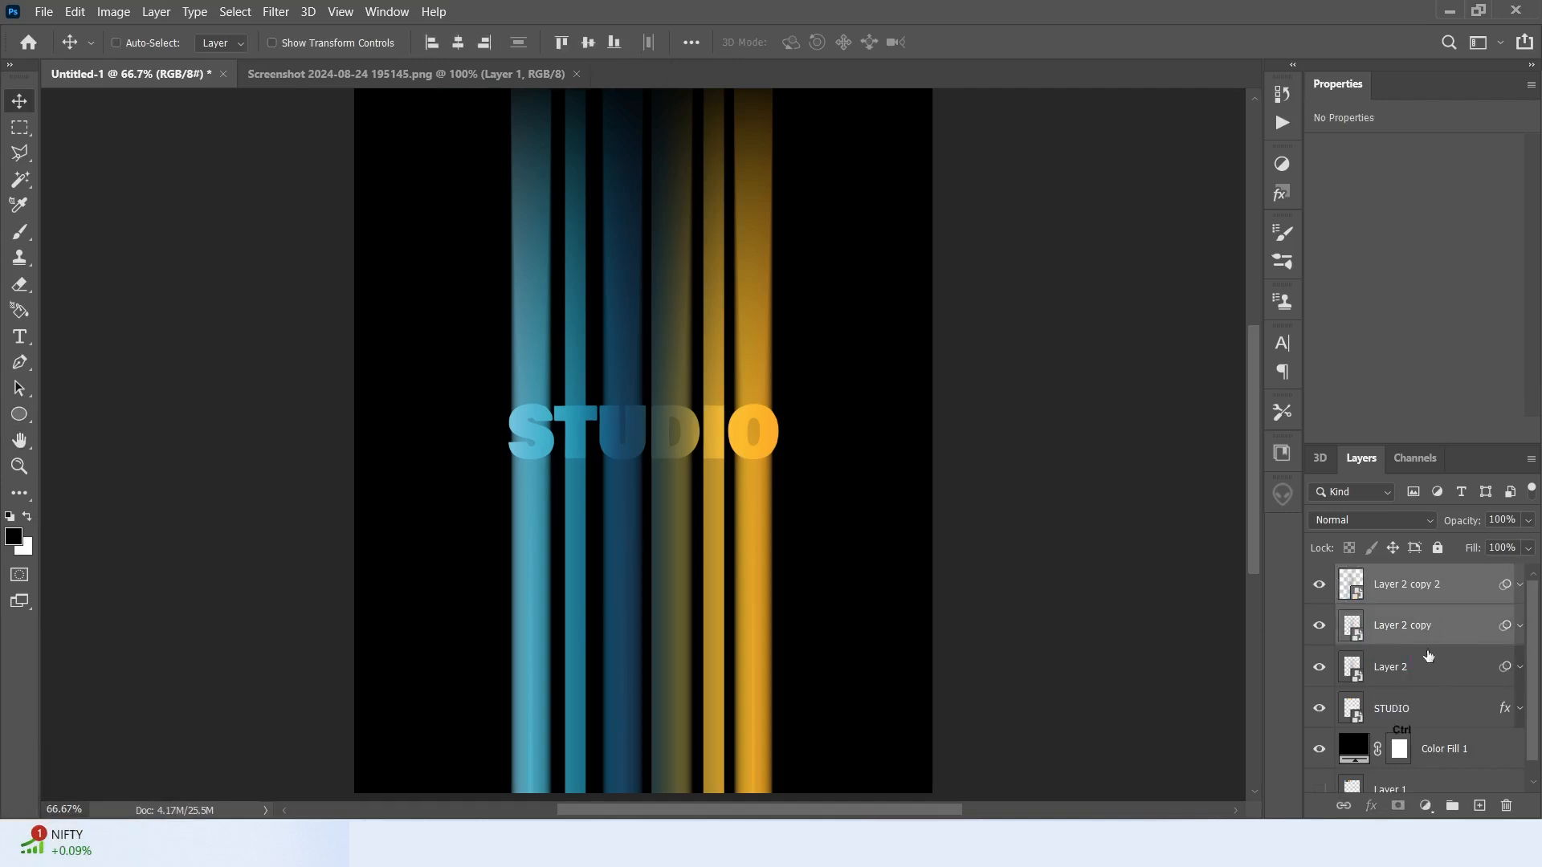
{"action": "left_click", "coordinate": [1426, 667], "text": "ctrl"}
{"action": "right_click", "coordinate": [1410, 633]}
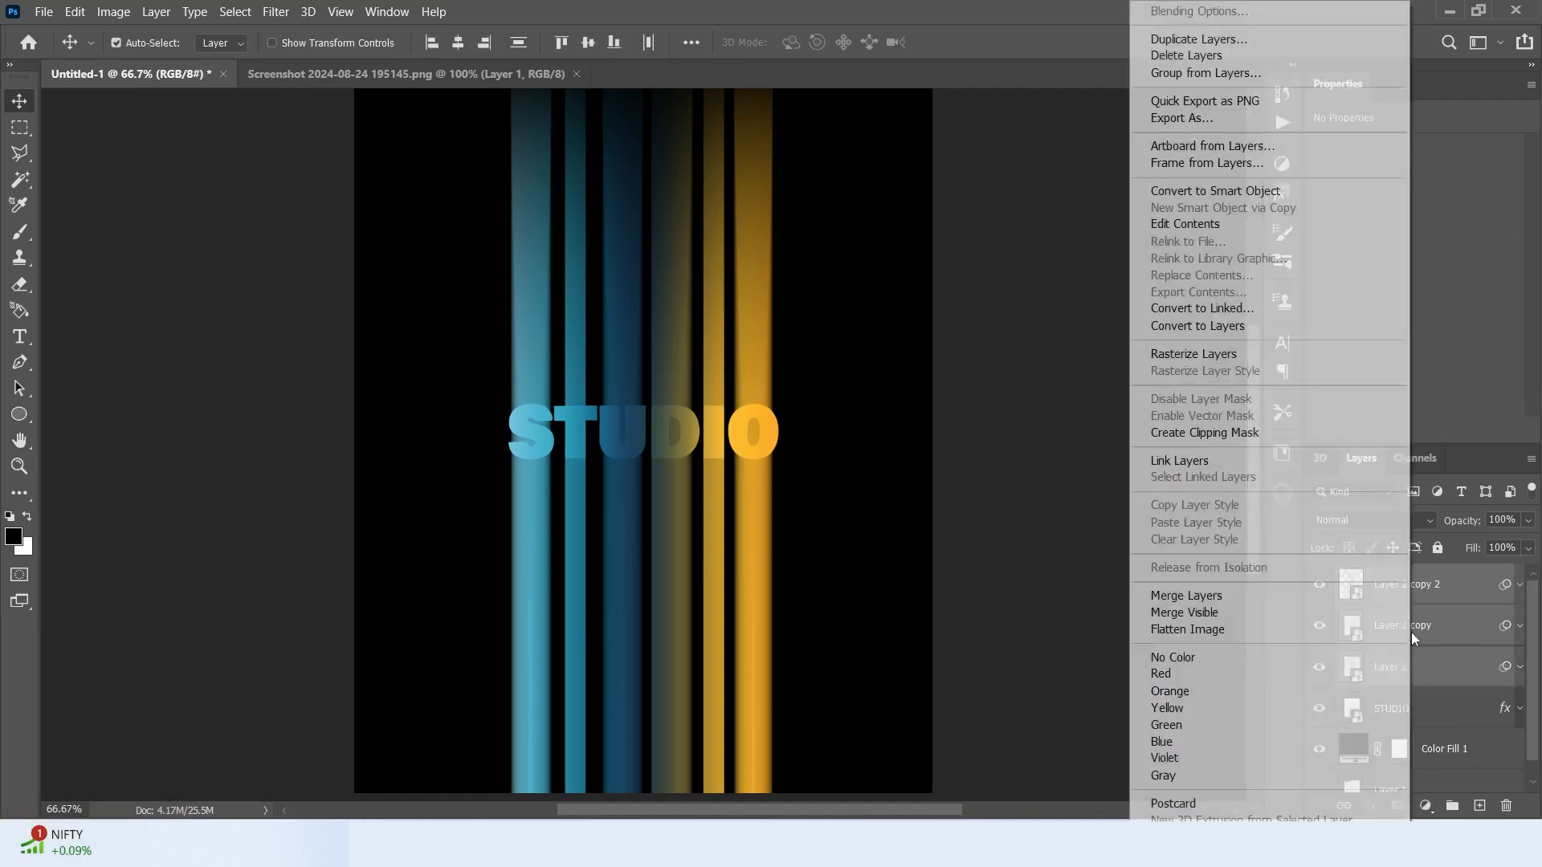
{"action": "left_click", "coordinate": [1243, 193]}
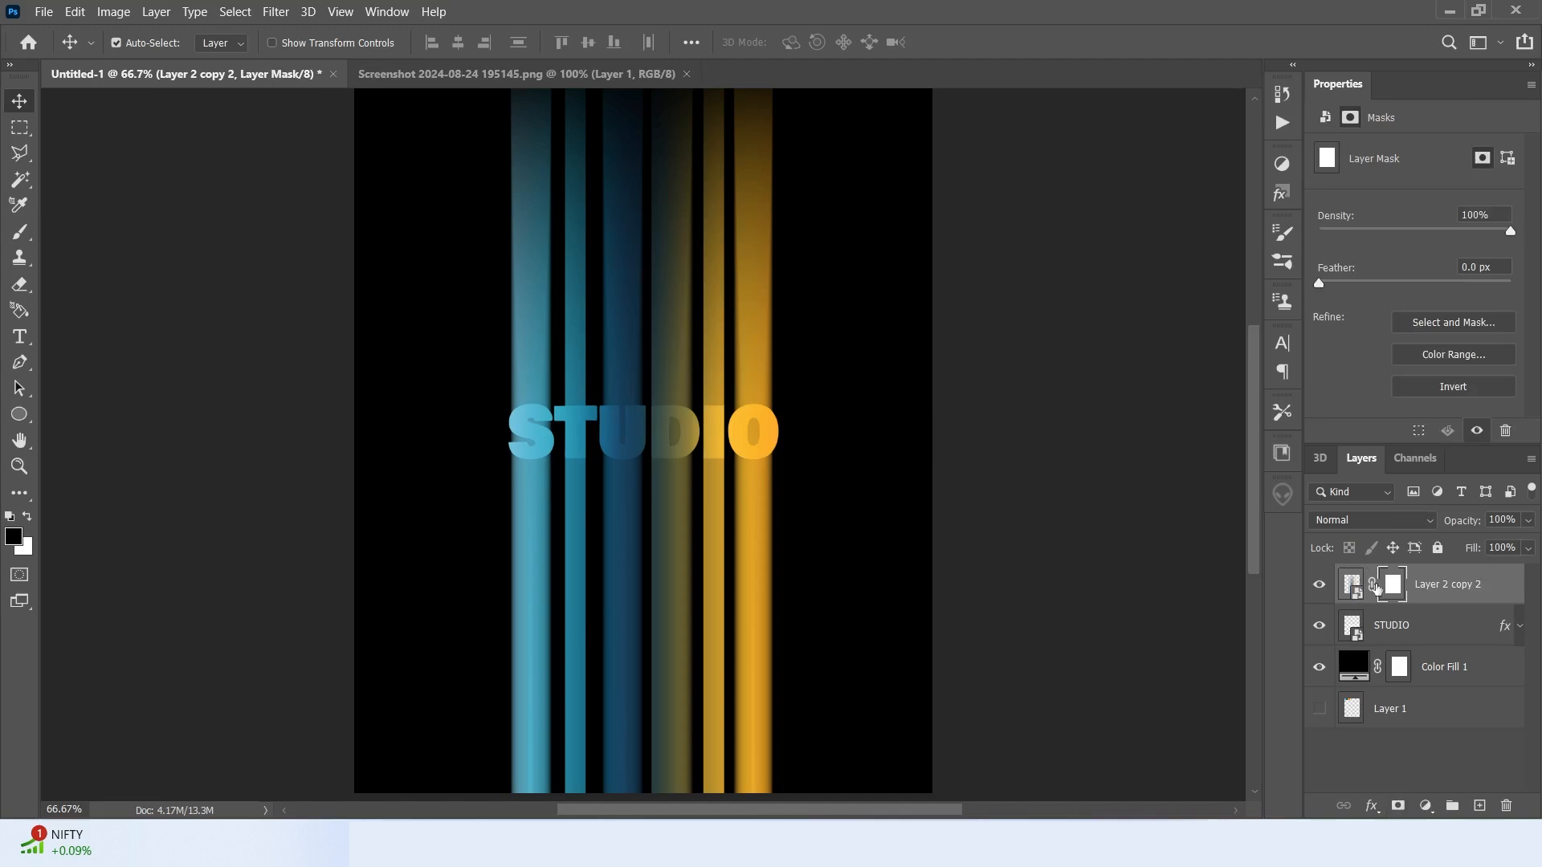
Paint black on the streak layer's mask with a soft 369 px brush at 30% opacity, hiding the streaks near the canvas top
{"action": "left_click", "coordinate": [27, 239]}
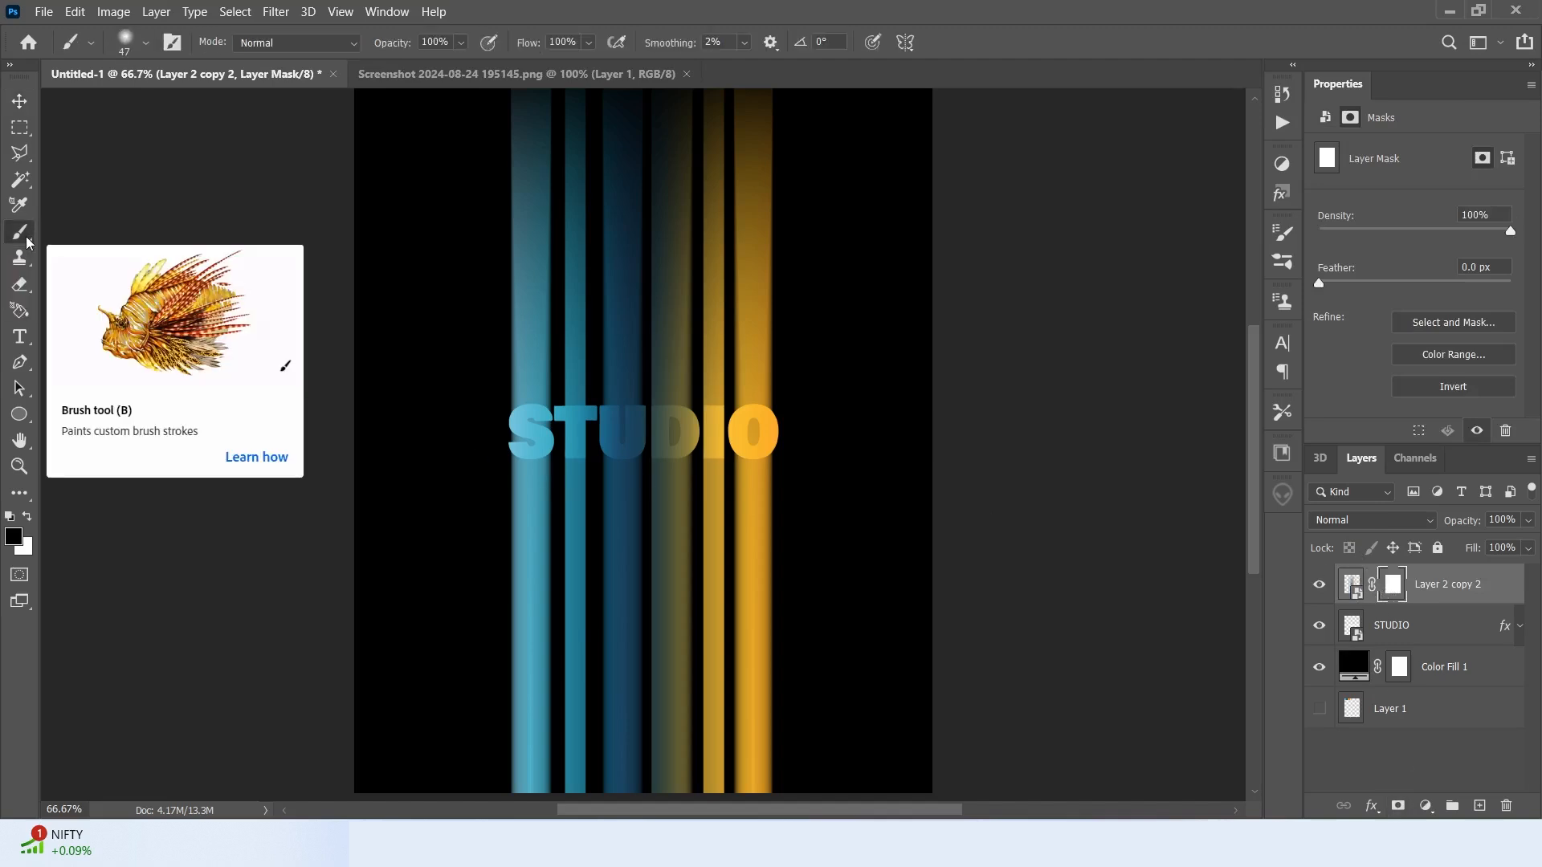
{"action": "left_click_drag", "start_coordinate": [461, 370], "coordinate": [544, 385], "text": "alt"}
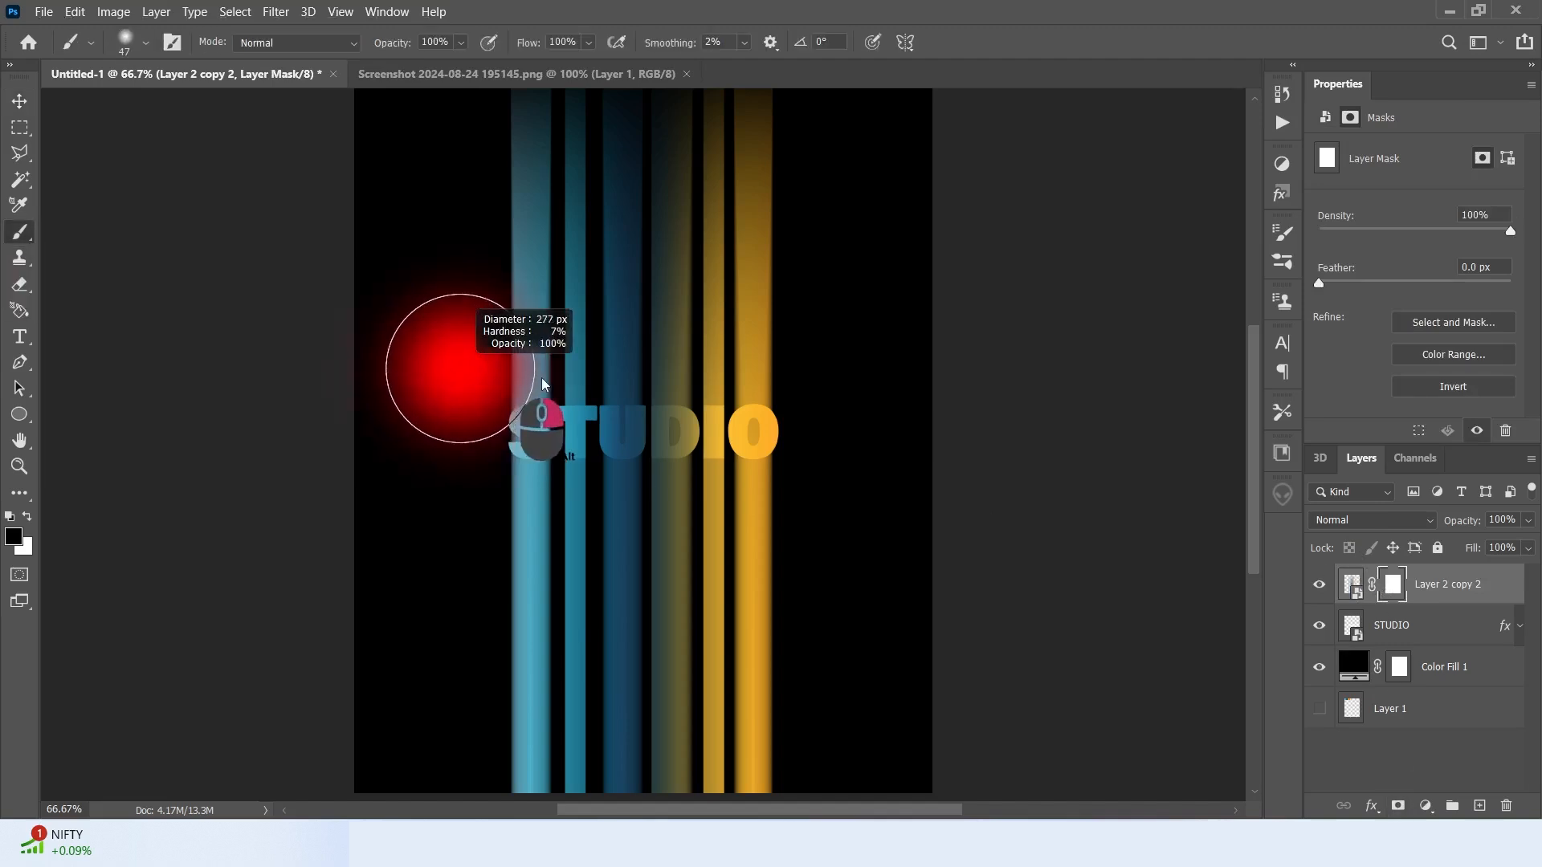
{"action": "mouse_move", "coordinate": [470, 249]}
{"action": "left_mouse_down", "text": "alt"}
{"action": "mouse_move", "coordinate": [492, 258]}
{"action": "mouse_move", "coordinate": [473, 242]}
{"action": "mouse_move", "coordinate": [486, 242]}
{"action": "left_mouse_up", "text": "alt"}
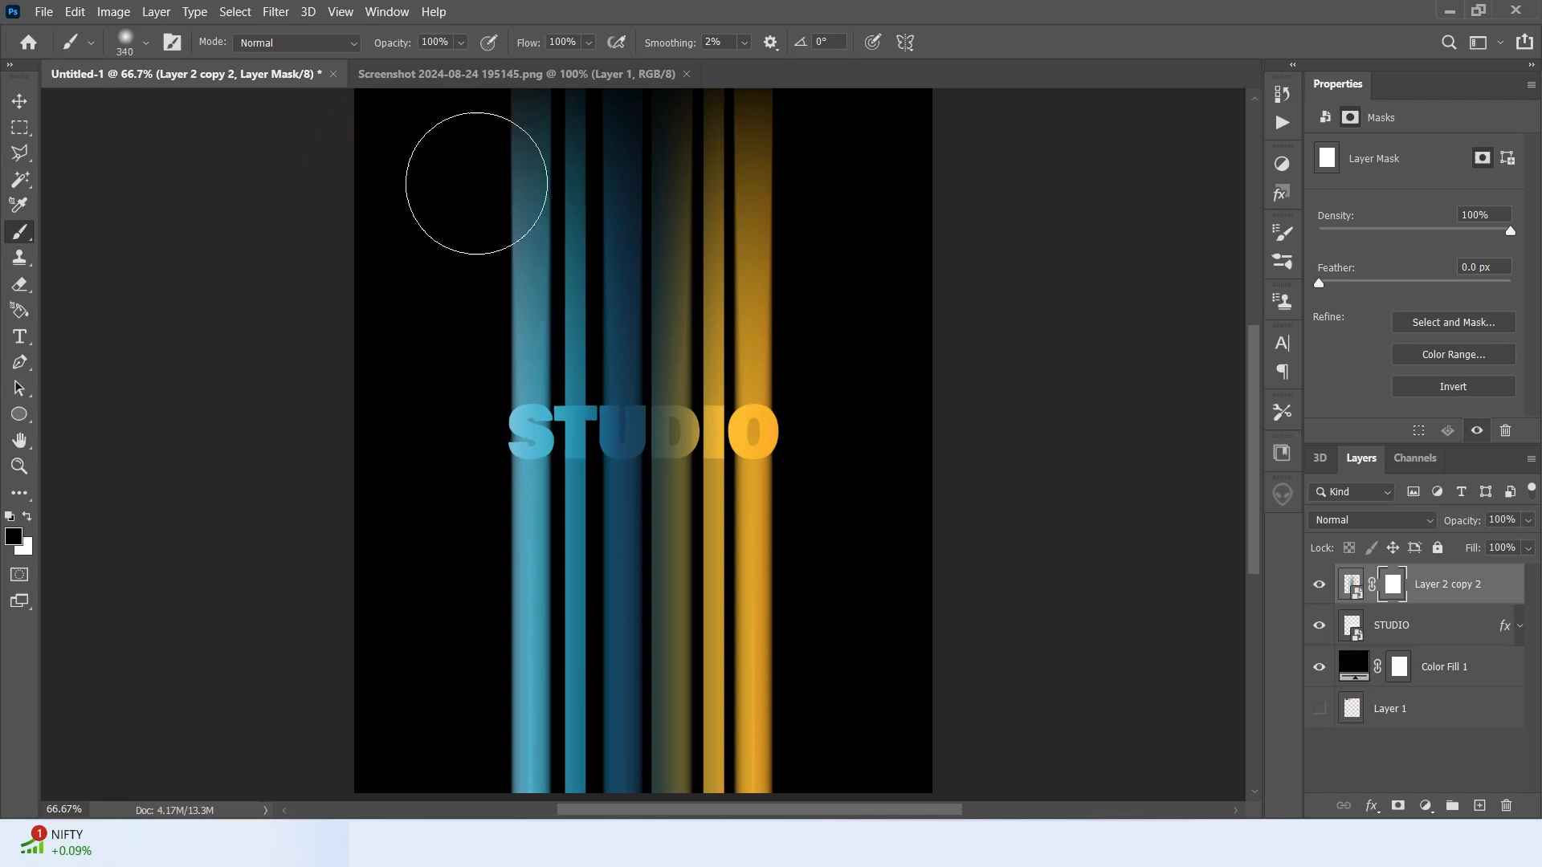
{"action": "left_click_drag", "start_coordinate": [394, 44], "coordinate": [341, 50]}
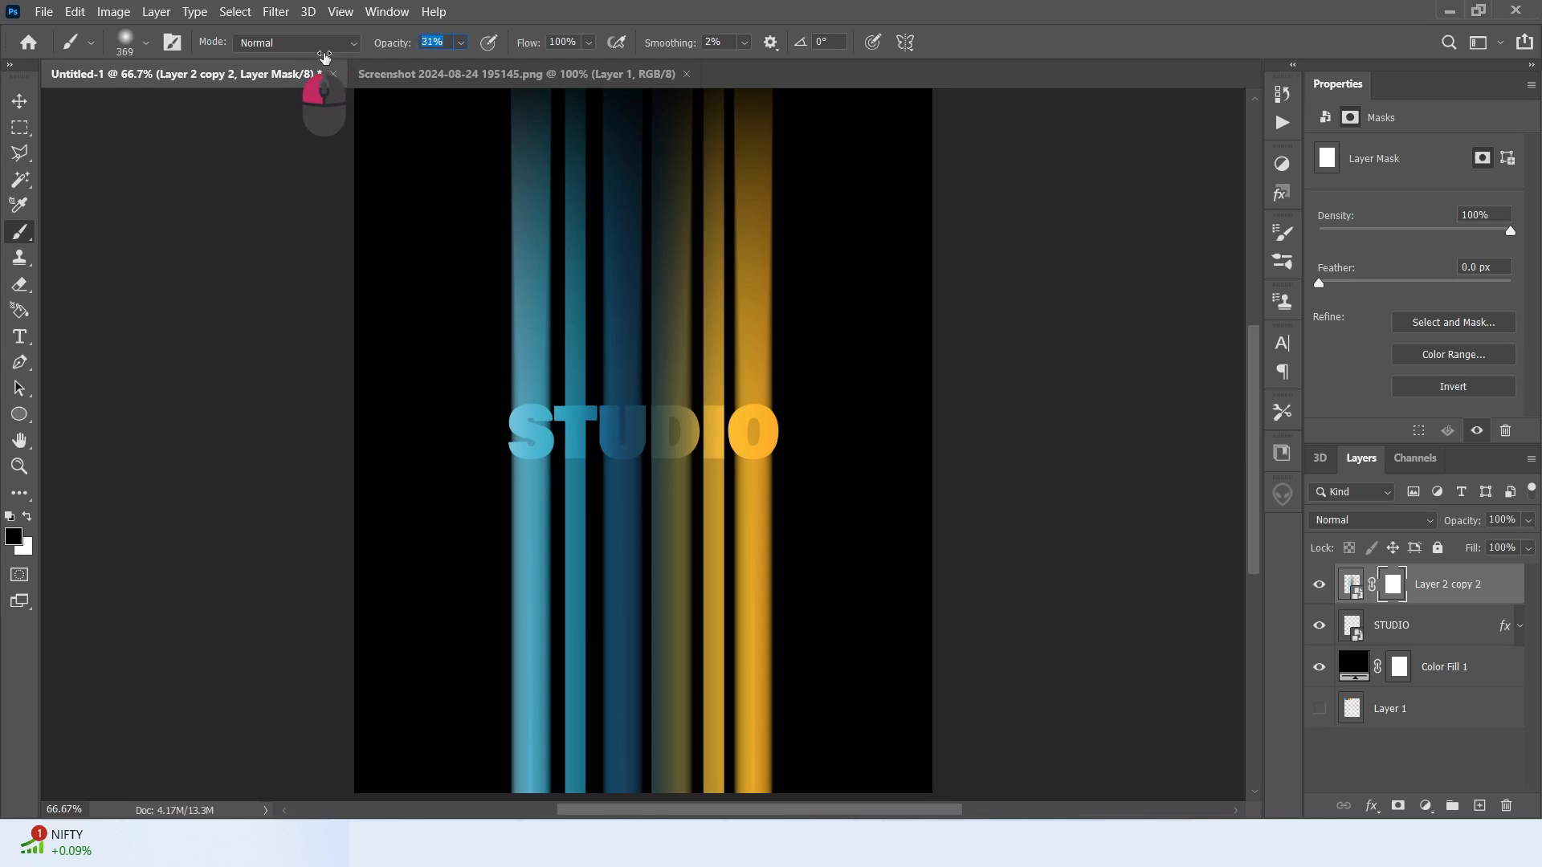
{"action": "left_click_drag", "start_coordinate": [324, 56], "coordinate": [325, 58]}
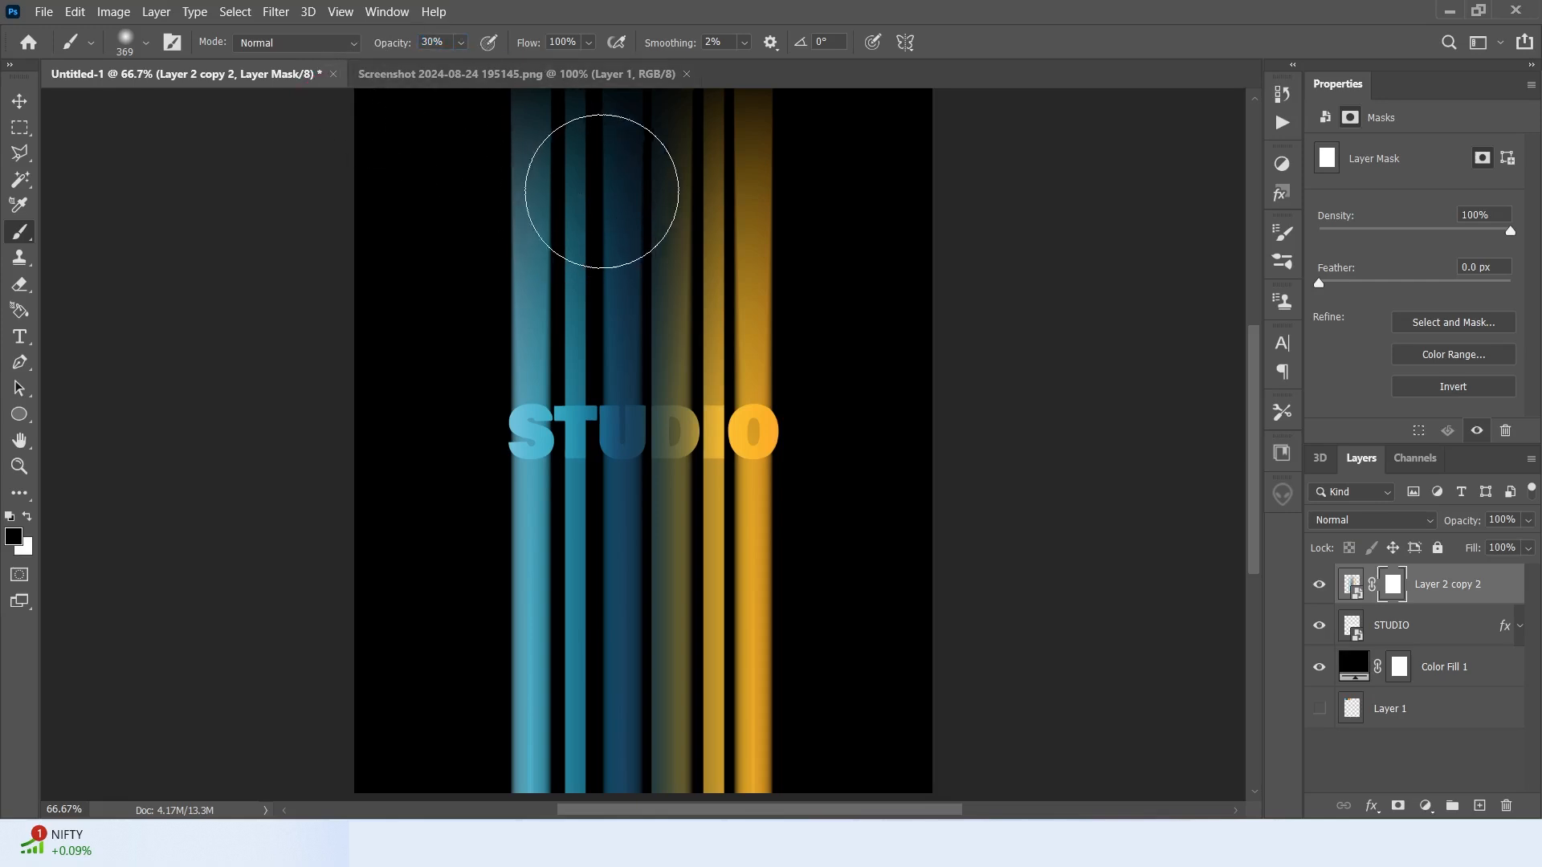
{"action": "left_click", "coordinate": [809, 131]}
{"action": "mouse_move", "coordinate": [481, 86]}
{"action": "left_mouse_down"}
{"action": "mouse_move", "coordinate": [733, 189]}
{"action": "mouse_move", "coordinate": [550, 125]}
{"action": "mouse_move", "coordinate": [724, 164]}
{"action": "left_mouse_up"}
{"action": "left_click", "coordinate": [551, 203]}
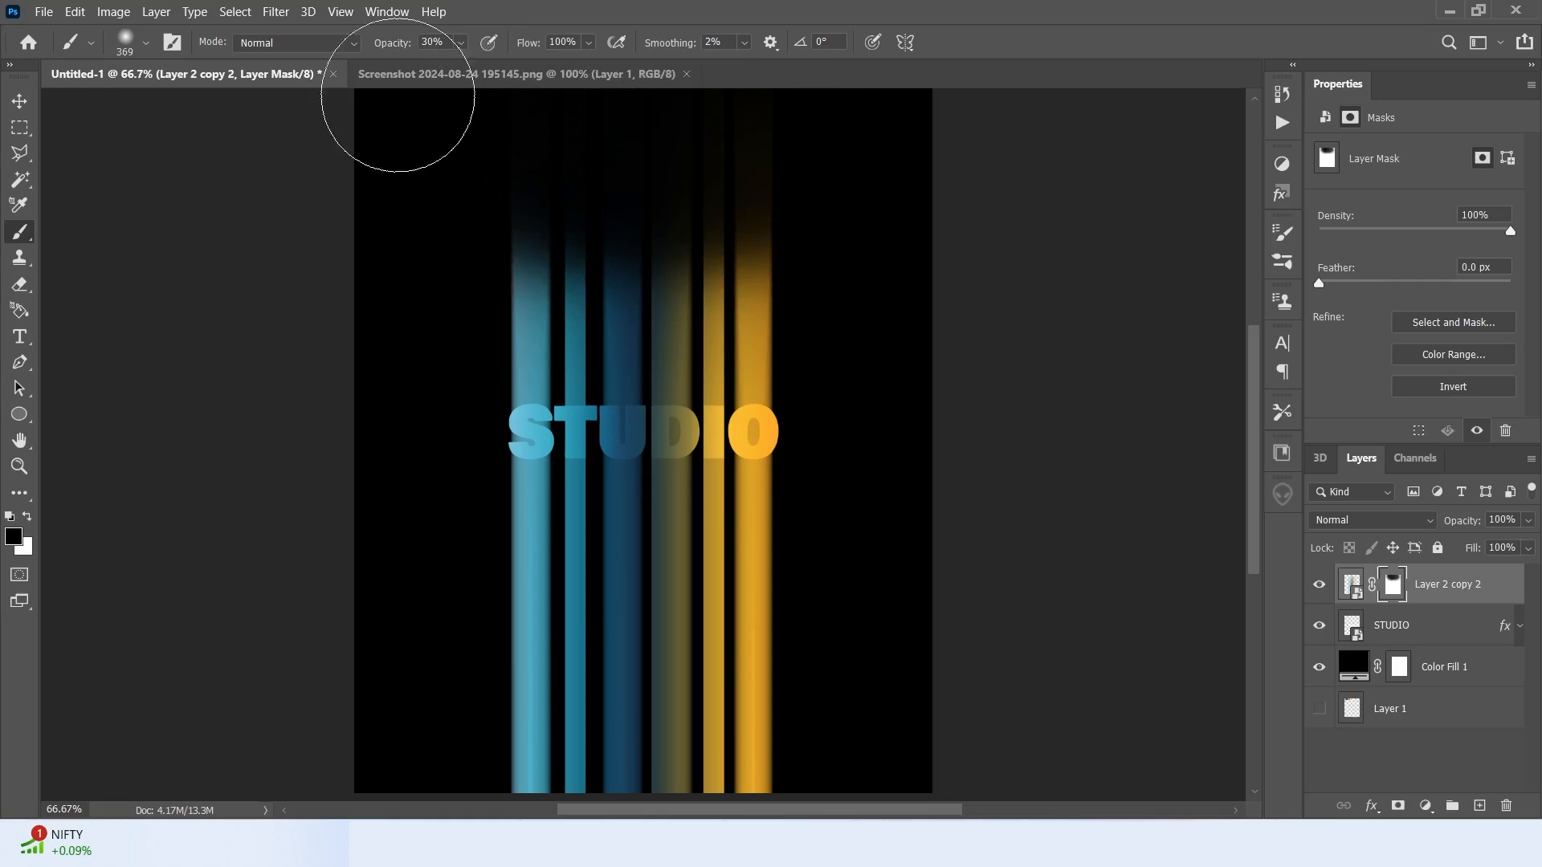
Set the brush opacity to 46% and mask out more of the streaks above the STUDIO lettering, redoing the last stroke
{"action": "key", "text": "4"}
{"action": "key", "text": "6"}
{"action": "mouse_move", "coordinate": [498, 113]}
{"action": "left_mouse_down"}
{"action": "mouse_move", "coordinate": [907, 211]}
{"action": "mouse_move", "coordinate": [599, 287]}
{"action": "mouse_move", "coordinate": [597, 273]}
{"action": "mouse_move", "coordinate": [777, 303]}
{"action": "mouse_move", "coordinate": [531, 291]}
{"action": "mouse_move", "coordinate": [806, 313]}
{"action": "mouse_move", "coordinate": [738, 296]}
{"action": "mouse_move", "coordinate": [836, 282]}
{"action": "left_mouse_up"}
{"action": "left_click", "coordinate": [533, 320]}
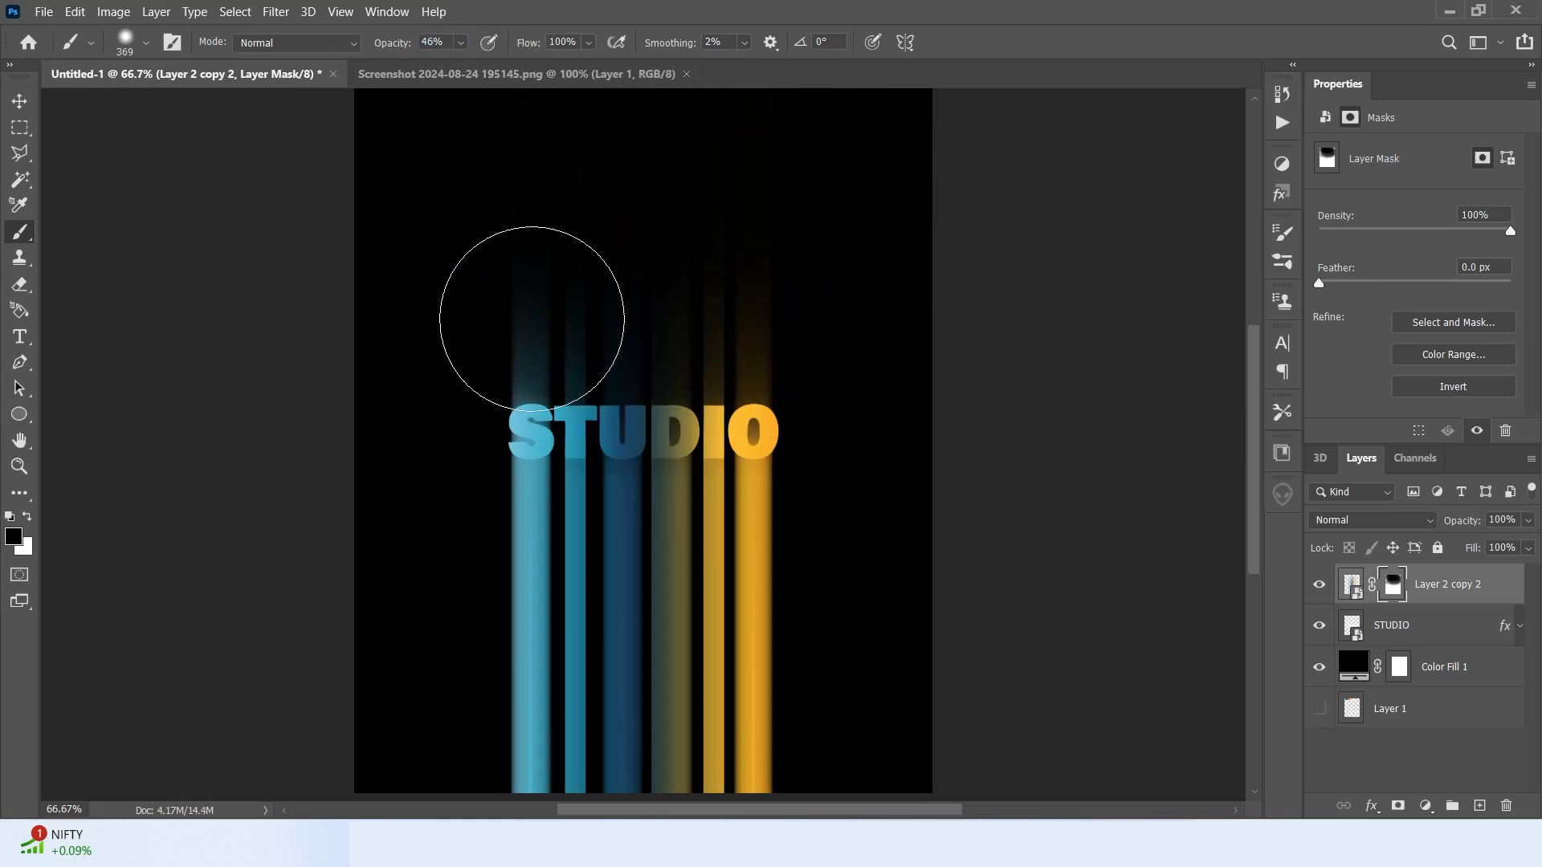
{"action": "key", "text": "ctrl+z"}
{"action": "right_click", "coordinate": [643, 282], "text": "alt"}
{"action": "mouse_move", "coordinate": [524, 317]}
{"action": "left_mouse_down"}
{"action": "mouse_move", "coordinate": [607, 298]}
{"action": "mouse_move", "coordinate": [578, 269]}
{"action": "mouse_move", "coordinate": [512, 262]}
{"action": "mouse_move", "coordinate": [844, 320]}
{"action": "mouse_move", "coordinate": [457, 303]}
{"action": "mouse_move", "coordinate": [881, 312]}
{"action": "mouse_move", "coordinate": [559, 298]}
{"action": "left_mouse_up"}
Mask the leftover streaks directly above and inside the STUDIO letters with a 158 px brush at 32% opacity
{"action": "key", "text": "z"}
{"action": "left_click", "coordinate": [606, 452]}
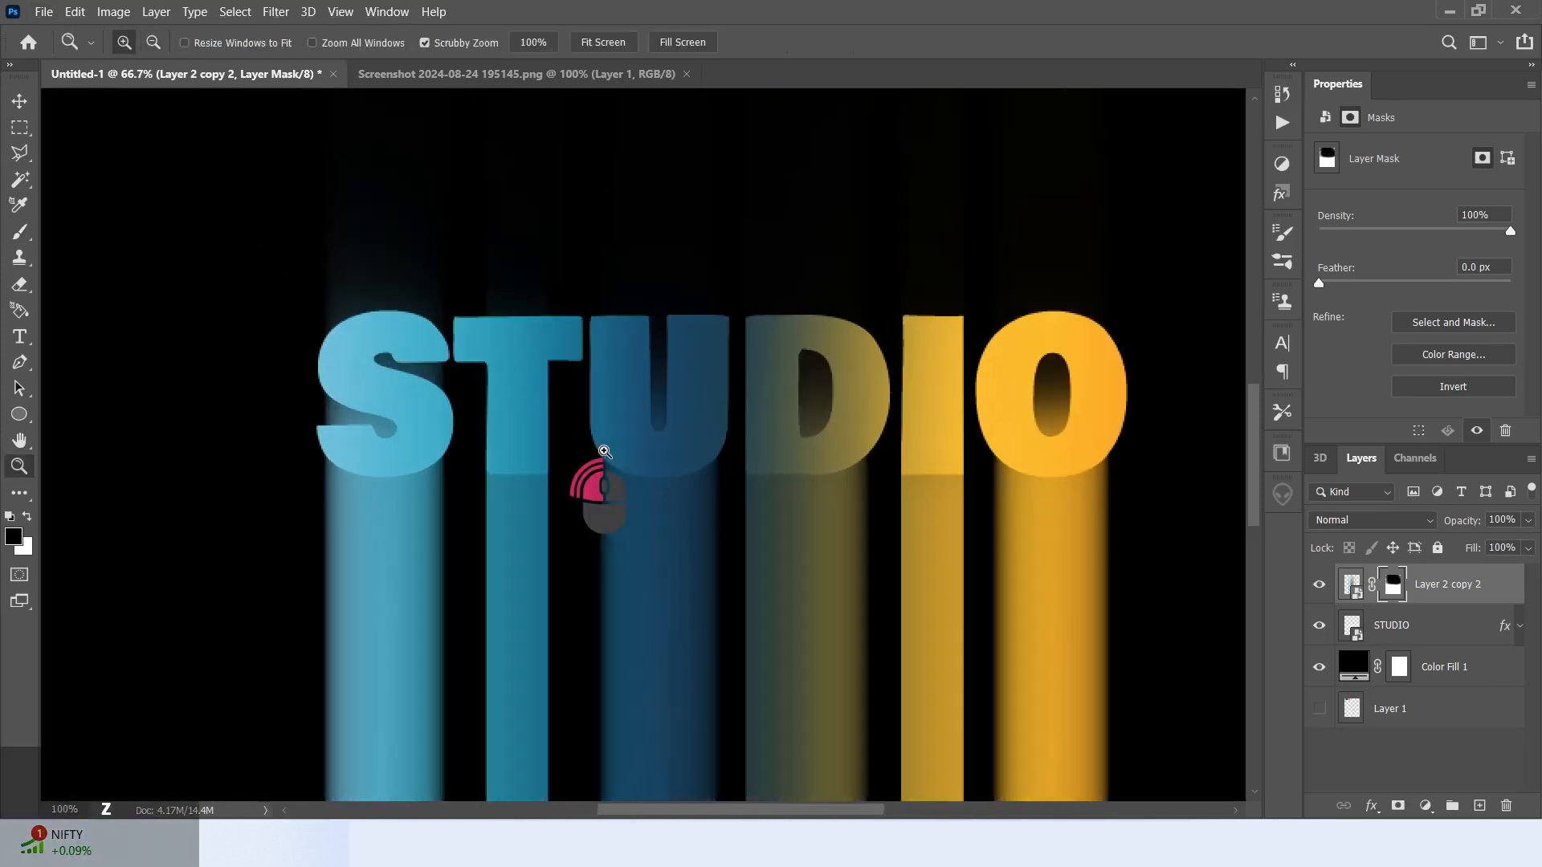
{"action": "left_click", "coordinate": [605, 452]}
{"action": "key", "text": "b"}
{"action": "mouse_move", "coordinate": [441, 97]}
{"action": "left_mouse_down"}
{"action": "mouse_move", "coordinate": [1031, 105]}
{"action": "mouse_move", "coordinate": [970, 138]}
{"action": "left_mouse_up"}
{"action": "right_click", "coordinate": [974, 145], "text": "alt"}
{"action": "mouse_move", "coordinate": [852, 306]}
{"action": "left_mouse_down"}
{"action": "mouse_move", "coordinate": [544, 297]}
{"action": "mouse_move", "coordinate": [1053, 310]}
{"action": "left_mouse_up"}
{"action": "left_click", "coordinate": [1052, 310]}
{"action": "left_click_drag", "start_coordinate": [924, 311], "coordinate": [819, 315]}
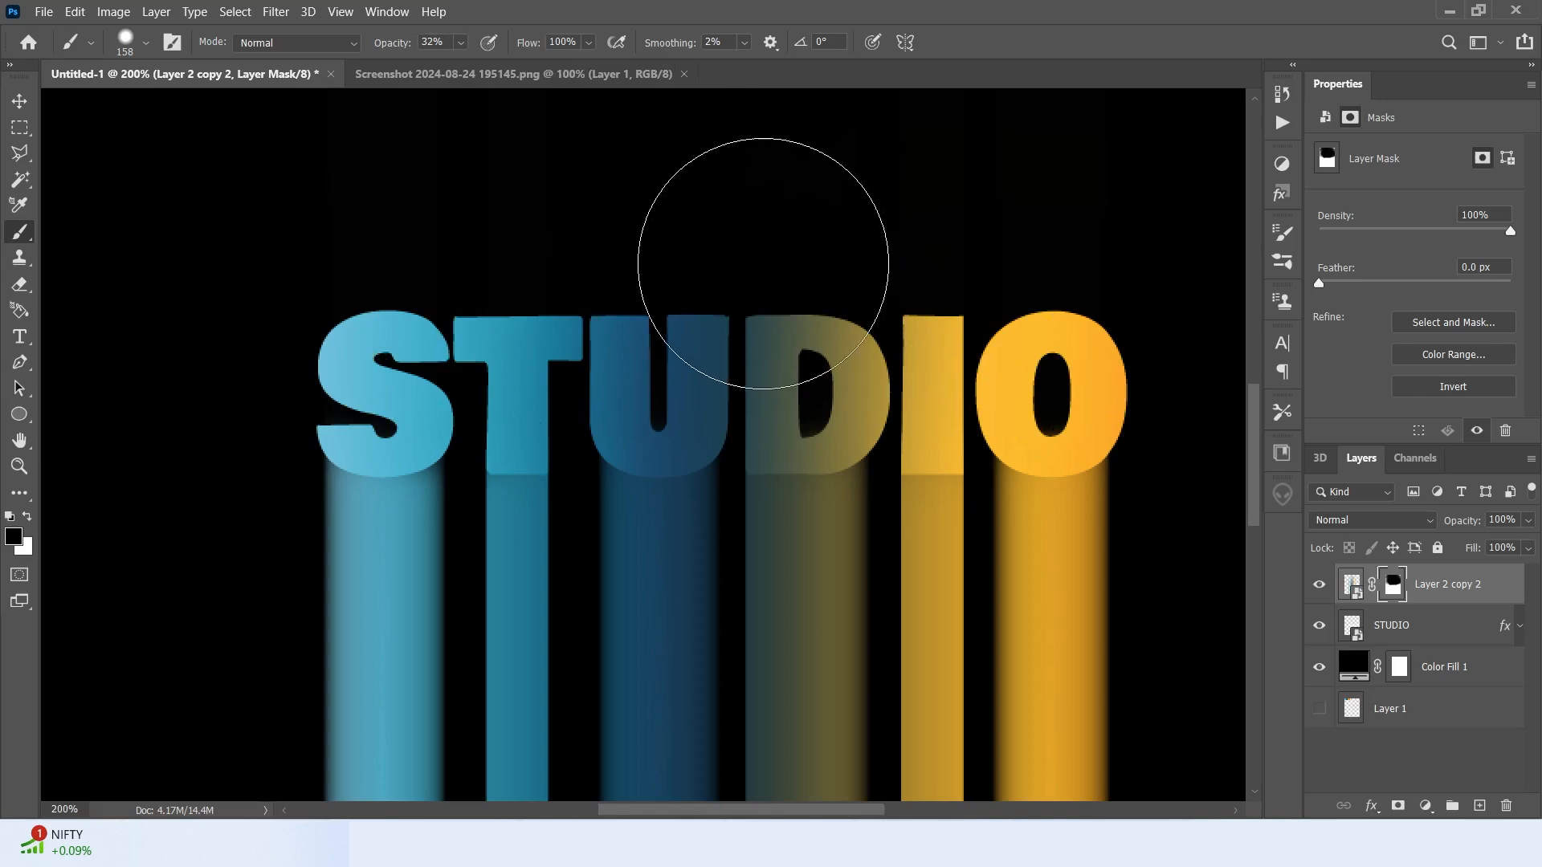
Undo the last mask stroke and paint at 38% opacity across the lettering, shading the streaks just beneath the letters
{"action": "key", "text": "ctrl+9"}
{"action": "key", "text": "ctrl+0"}
{"action": "key", "text": "ctrl+z"}
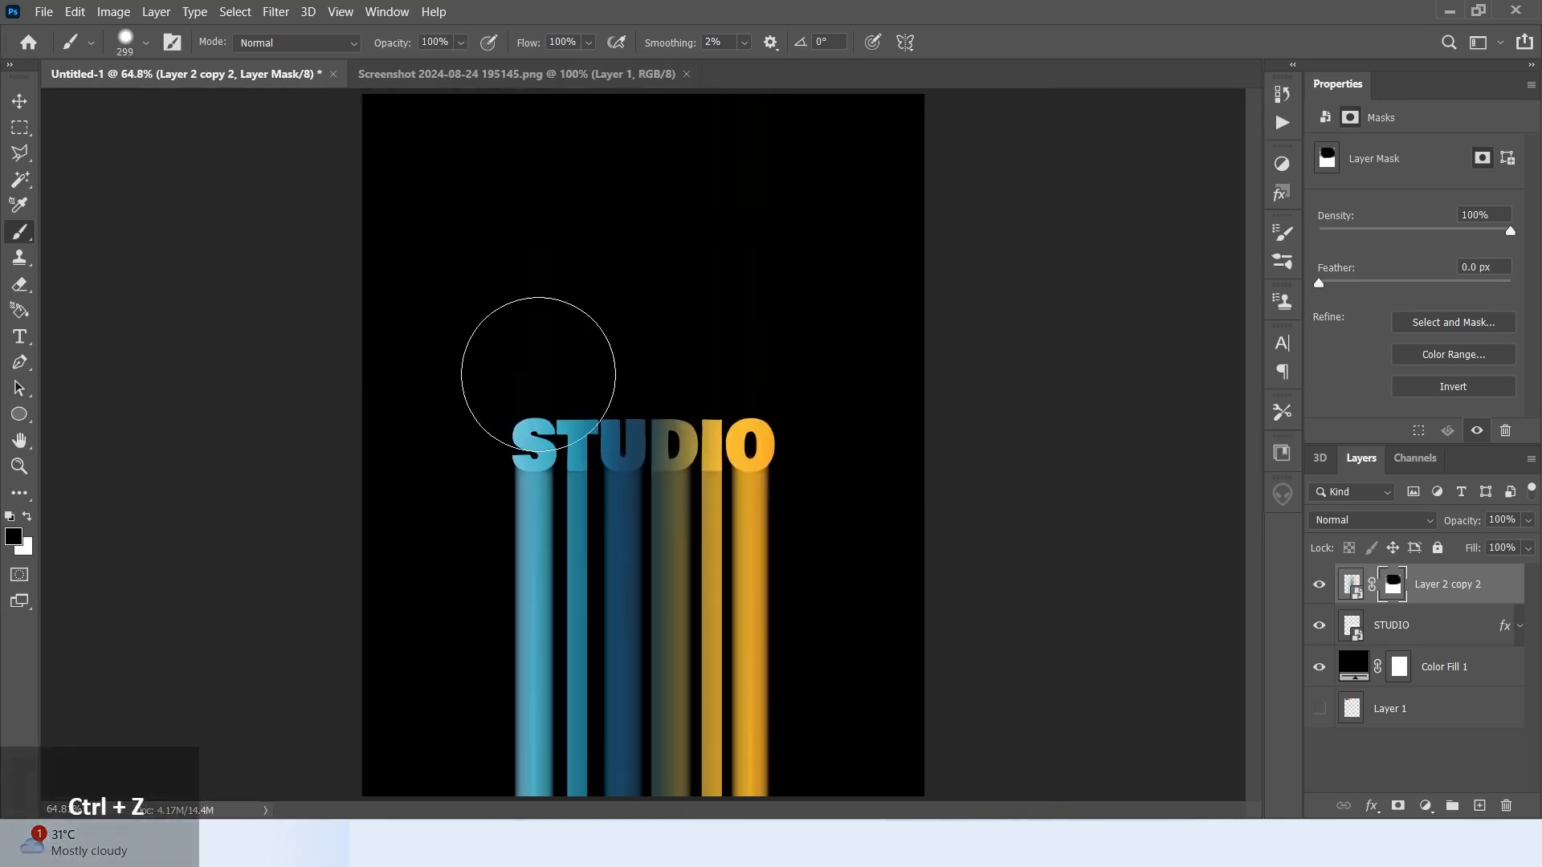
{"action": "key", "text": "3"}
{"action": "key", "text": "8"}
{"action": "left_click", "coordinate": [568, 387]}
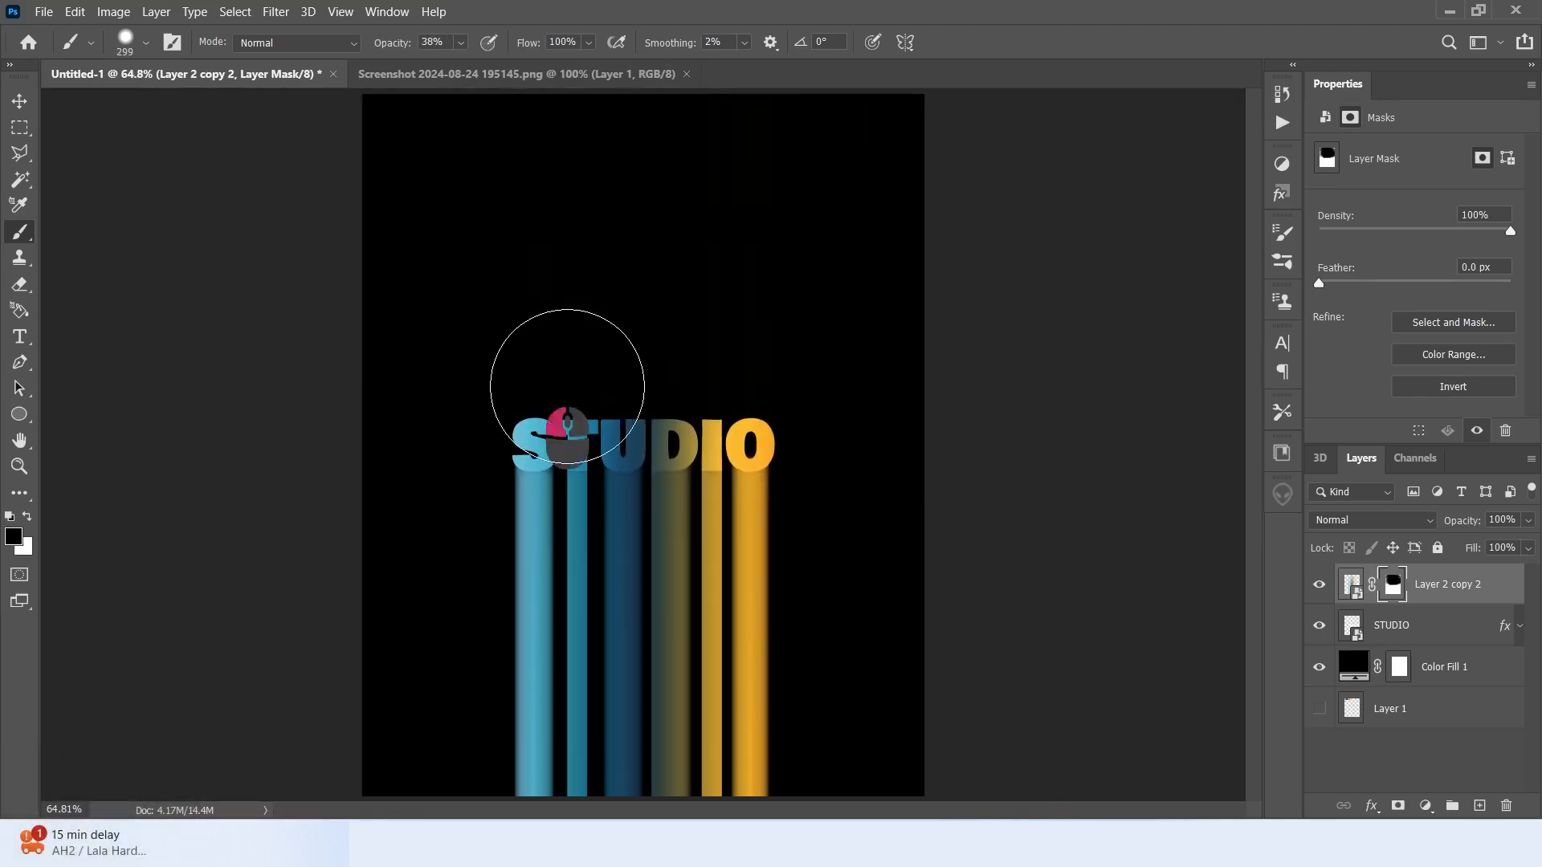
{"action": "left_click", "coordinate": [750, 378]}
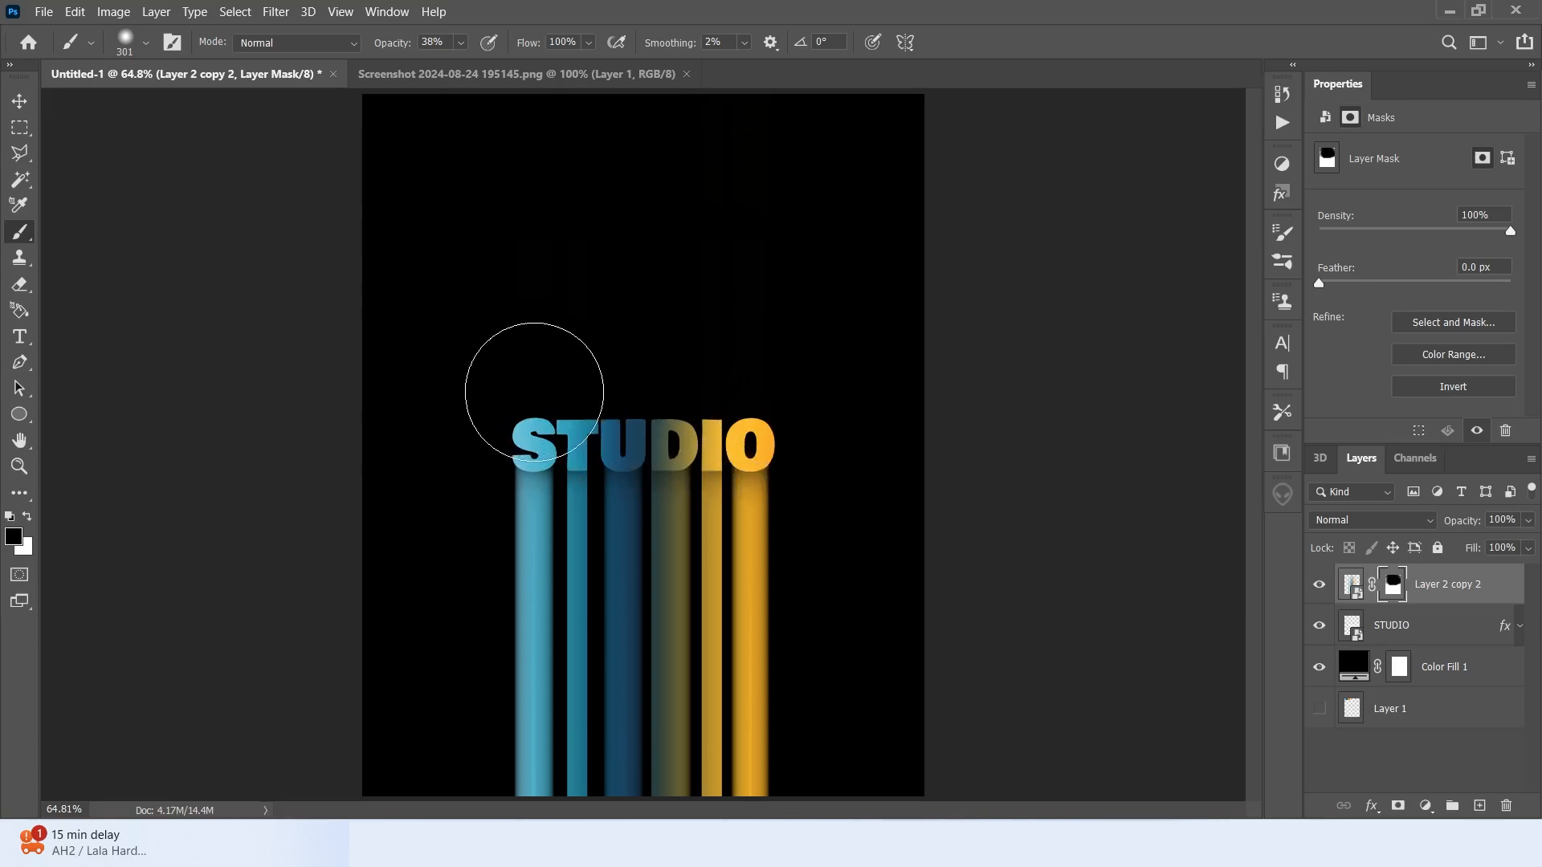
Rasterize the Layer 2 copy 2 smart object
{"action": "left_click", "coordinate": [30, 94]}
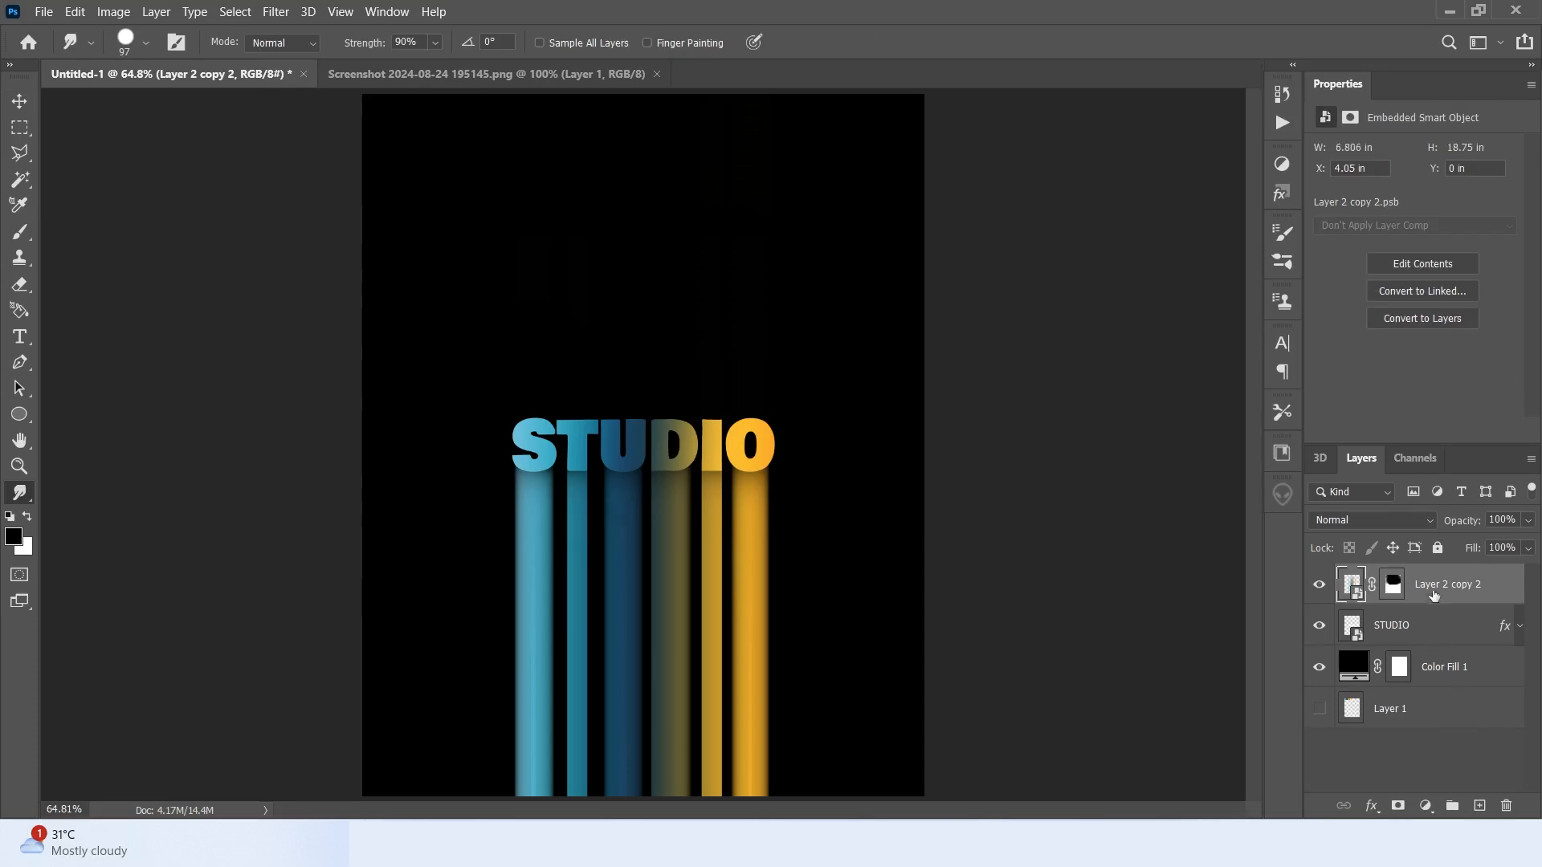
{"action": "right_click", "coordinate": [1430, 586]}
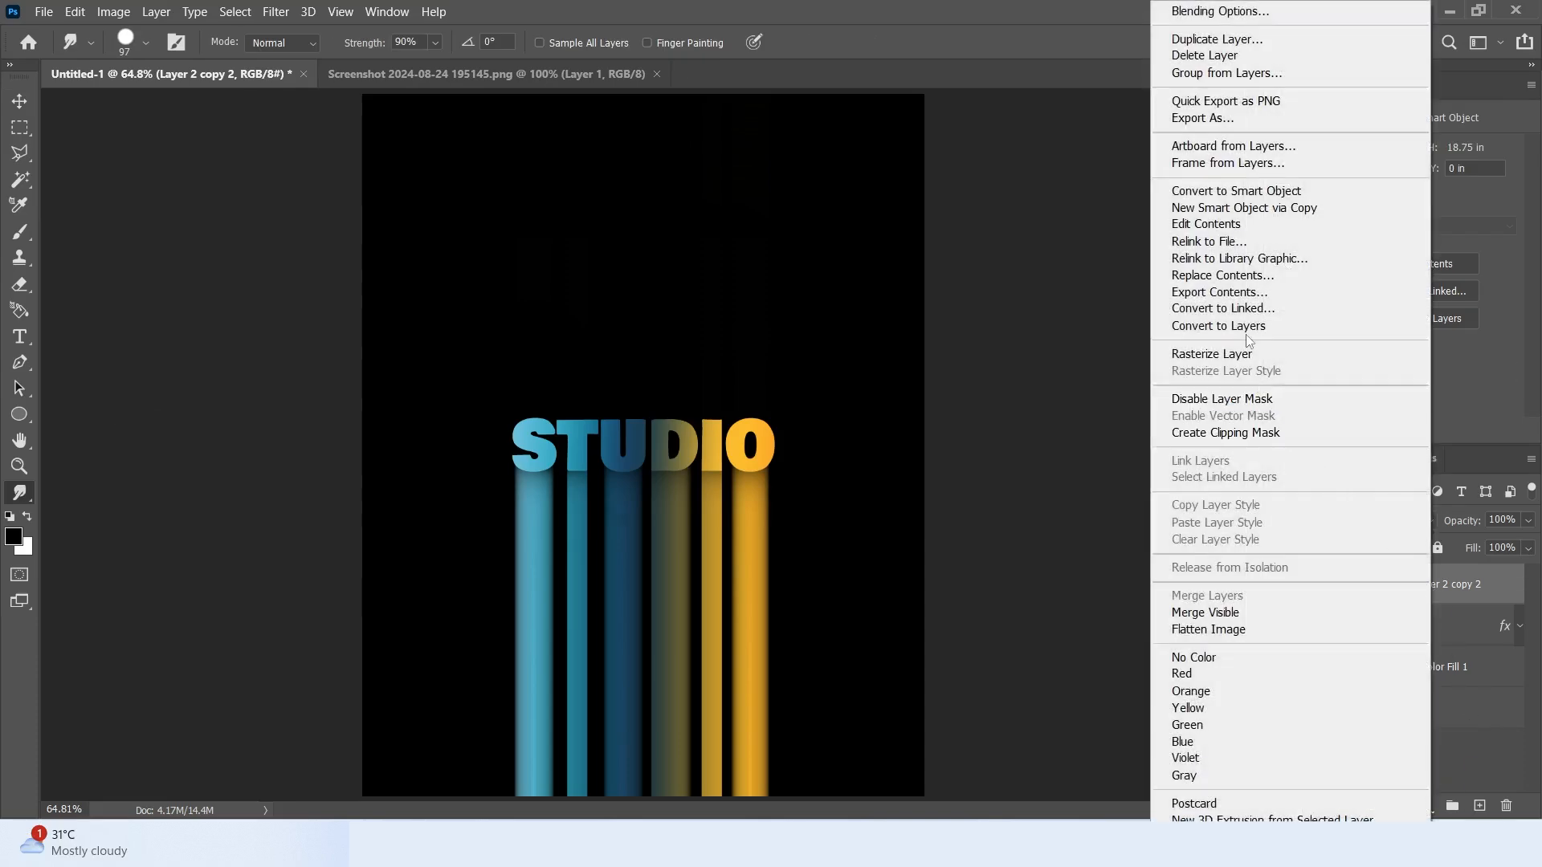
{"action": "left_click", "coordinate": [1216, 353]}
Smudge the streaks below the letters into an S-shaped wave with a soft 171 px Smudge tool at 26% strength
{"action": "key", "text": "z"}
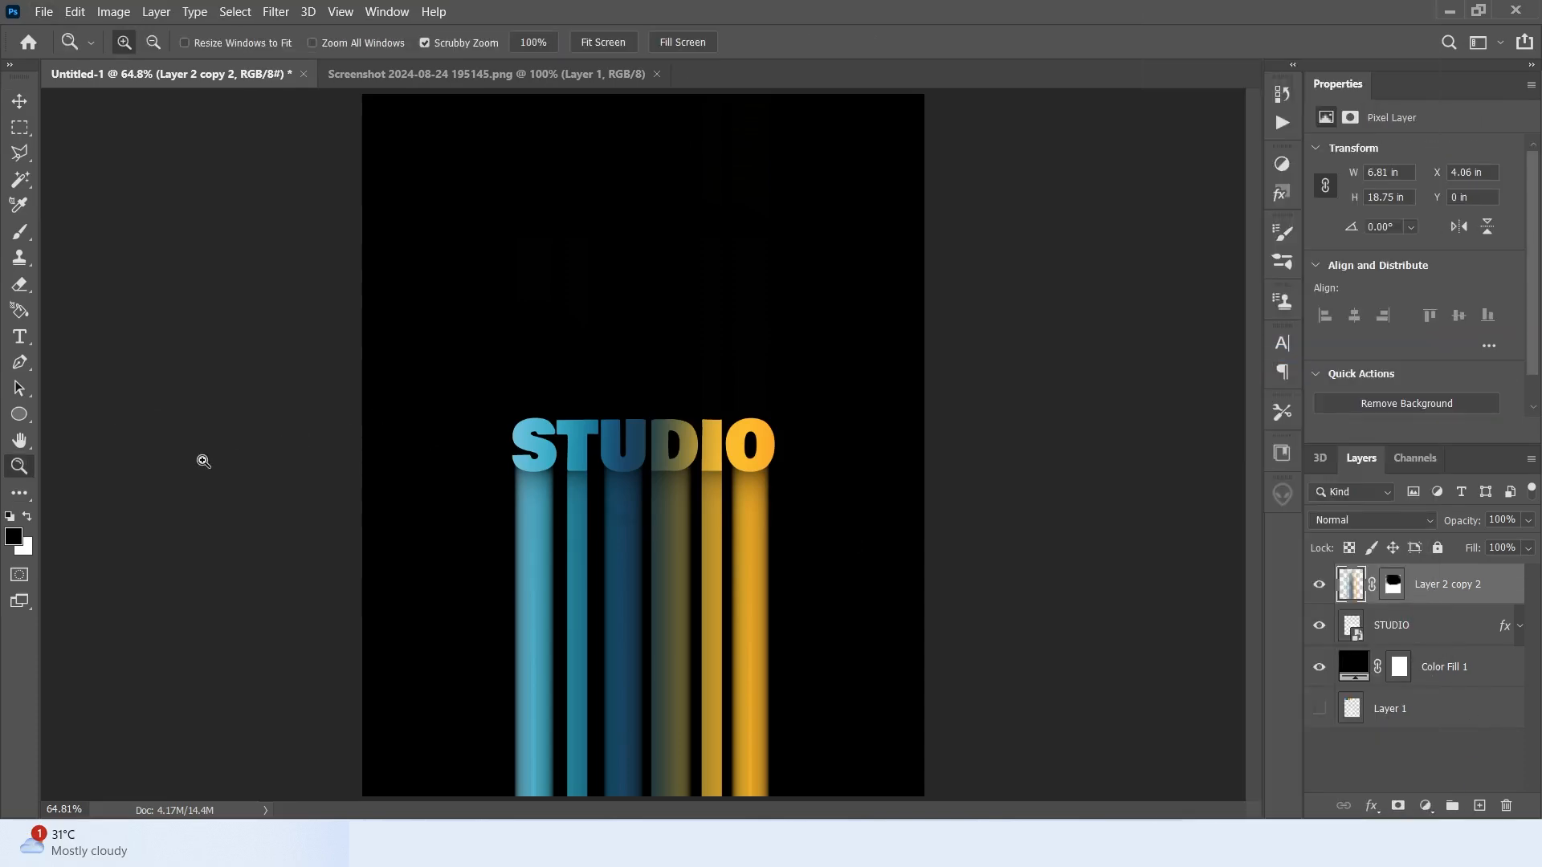
{"action": "left_click", "coordinate": [22, 492]}
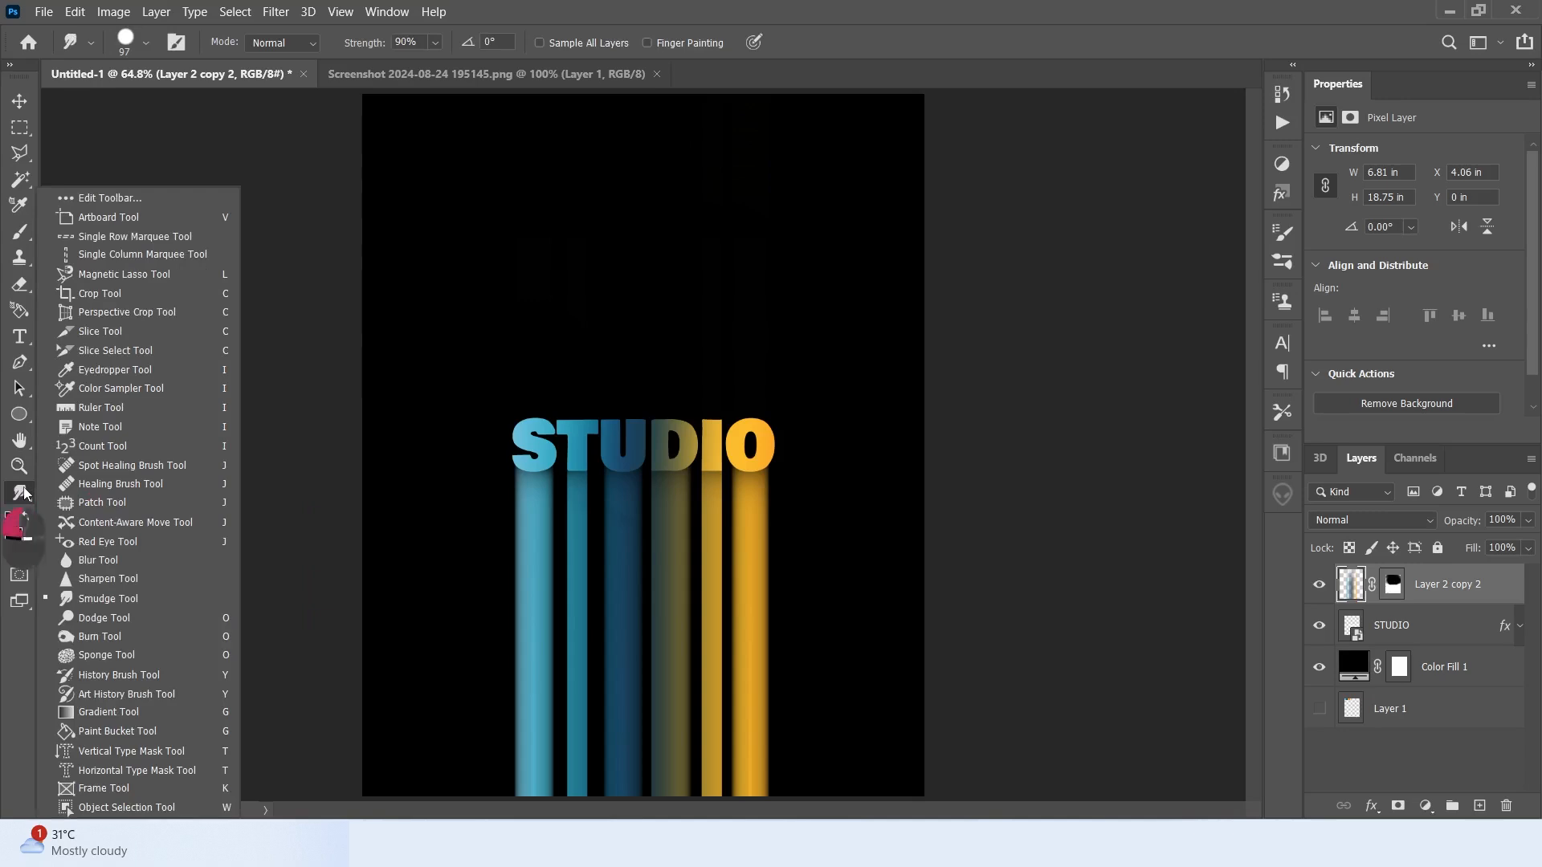
{"action": "left_click", "coordinate": [23, 492]}
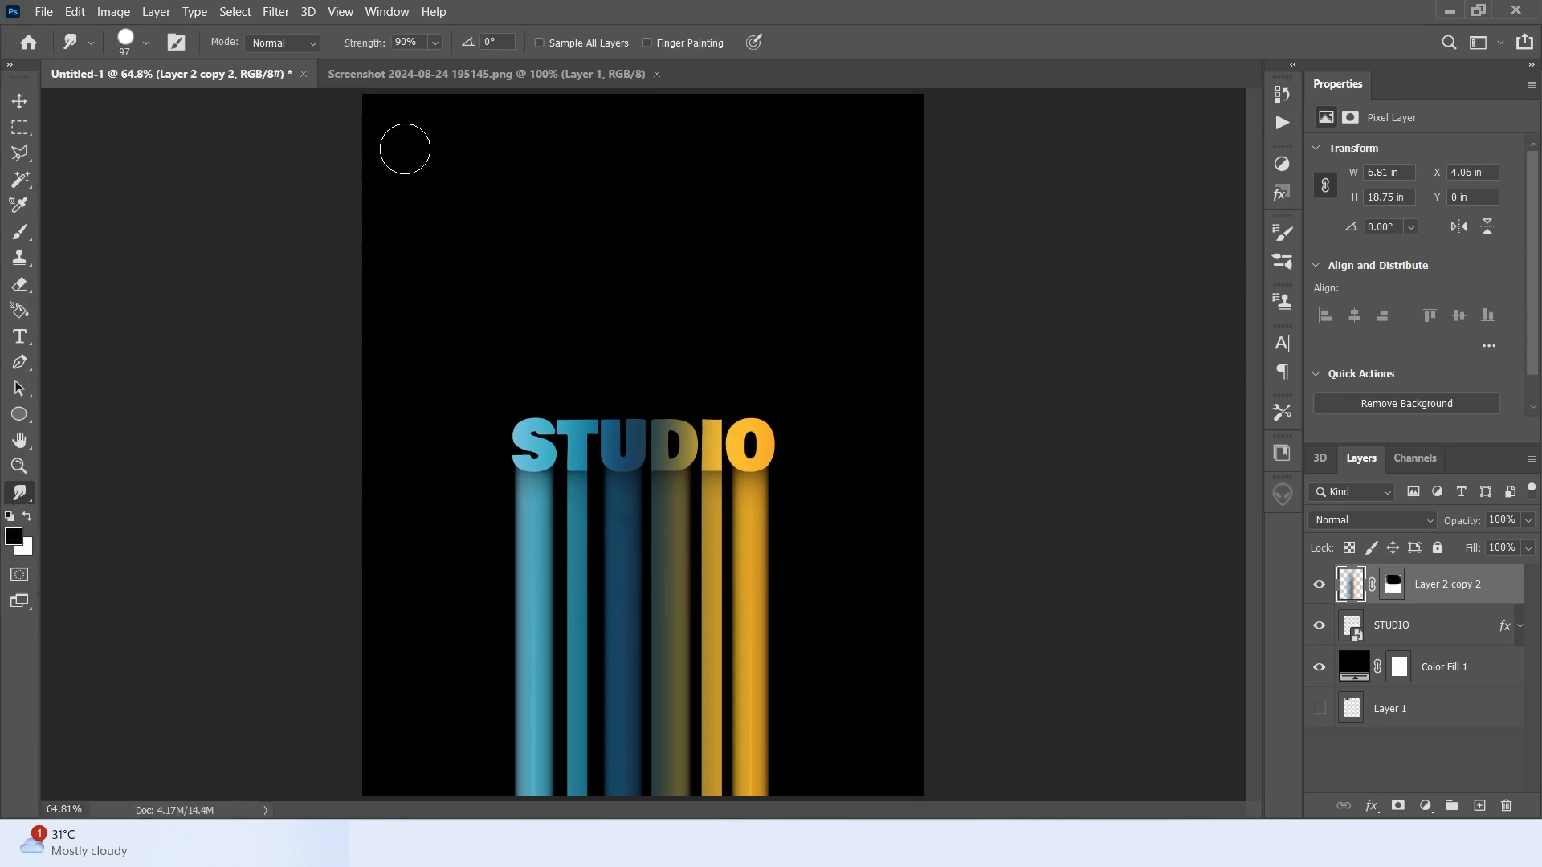
{"action": "left_click_drag", "start_coordinate": [369, 50], "coordinate": [304, 48]}
{"action": "mouse_move", "coordinate": [522, 567]}
{"action": "left_mouse_down"}
{"action": "mouse_move", "coordinate": [636, 558]}
{"action": "mouse_move", "coordinate": [767, 591]}
{"action": "mouse_move", "coordinate": [775, 624]}
{"action": "mouse_move", "coordinate": [736, 656]}
{"action": "mouse_move", "coordinate": [523, 688]}
{"action": "mouse_move", "coordinate": [566, 688]}
{"action": "mouse_move", "coordinate": [568, 647]}
{"action": "mouse_move", "coordinate": [440, 723]}
{"action": "mouse_move", "coordinate": [549, 588]}
{"action": "mouse_move", "coordinate": [708, 557]}
{"action": "mouse_move", "coordinate": [759, 576]}
{"action": "left_mouse_up"}
{"action": "mouse_move", "coordinate": [742, 674]}
{"action": "left_mouse_down"}
{"action": "mouse_move", "coordinate": [557, 698]}
{"action": "mouse_move", "coordinate": [464, 744]}
{"action": "mouse_move", "coordinate": [712, 727]}
{"action": "mouse_move", "coordinate": [542, 619]}
{"action": "mouse_move", "coordinate": [580, 588]}
{"action": "mouse_move", "coordinate": [676, 577]}
{"action": "mouse_move", "coordinate": [516, 686]}
{"action": "mouse_move", "coordinate": [523, 734]}
{"action": "mouse_move", "coordinate": [530, 717]}
{"action": "mouse_move", "coordinate": [497, 712]}
{"action": "mouse_move", "coordinate": [537, 696]}
{"action": "left_mouse_up"}
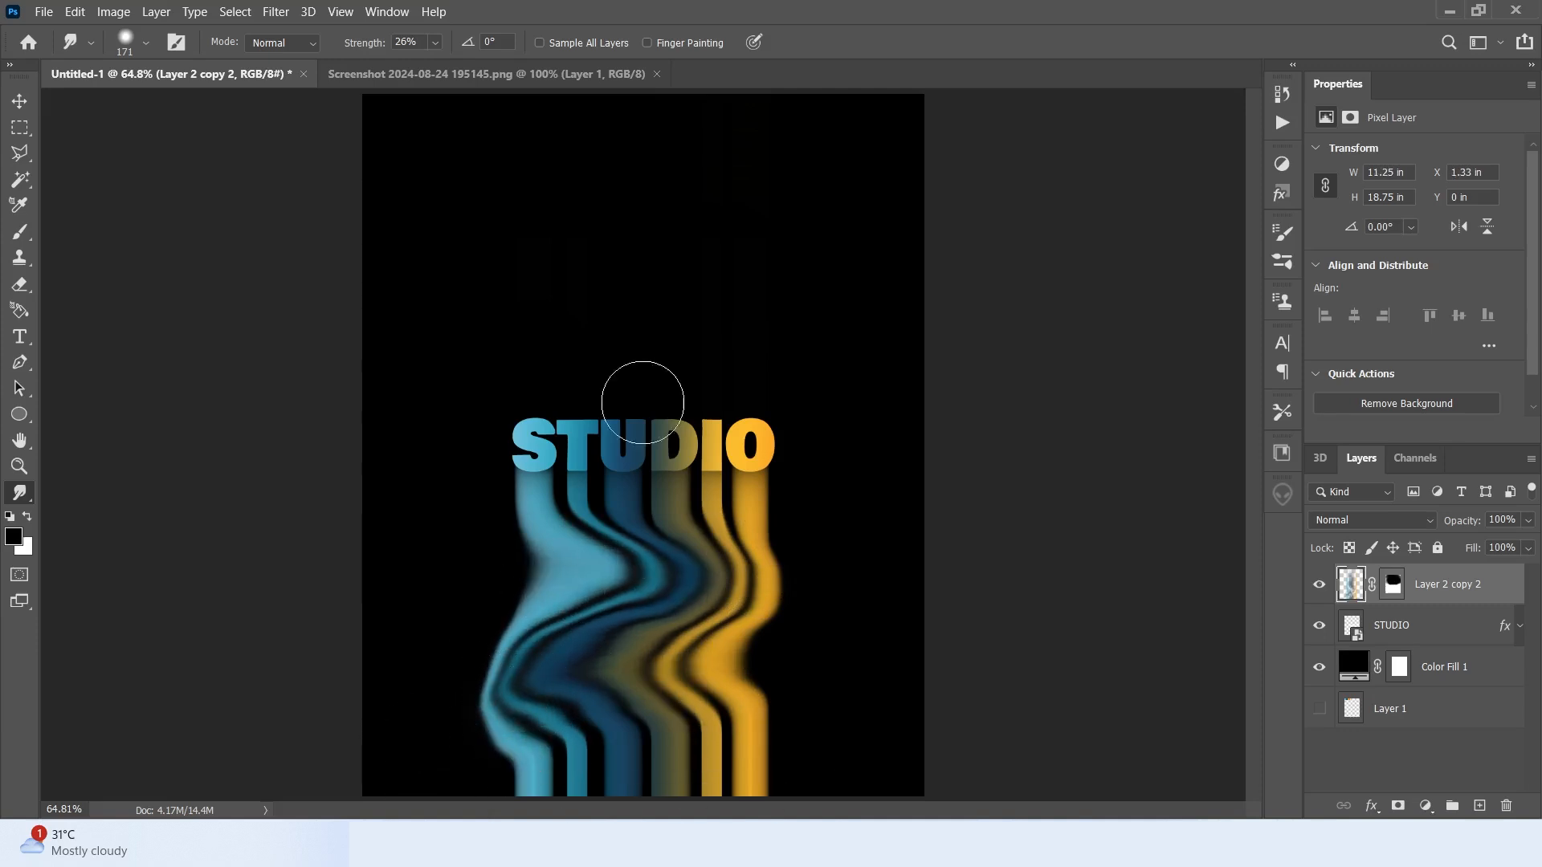
{"action": "left_click", "coordinate": [20, 101]}
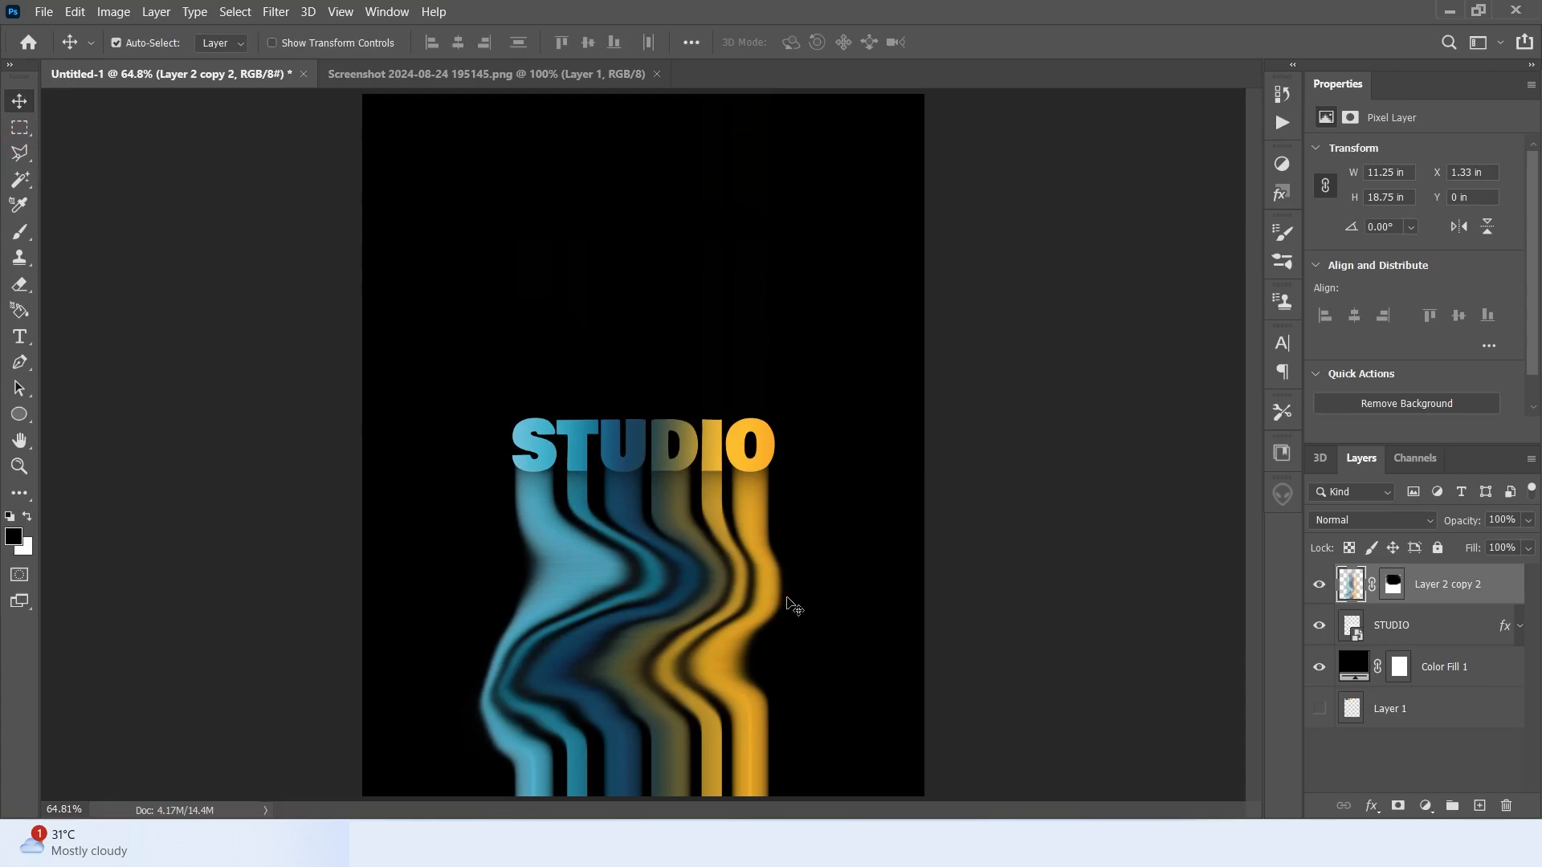